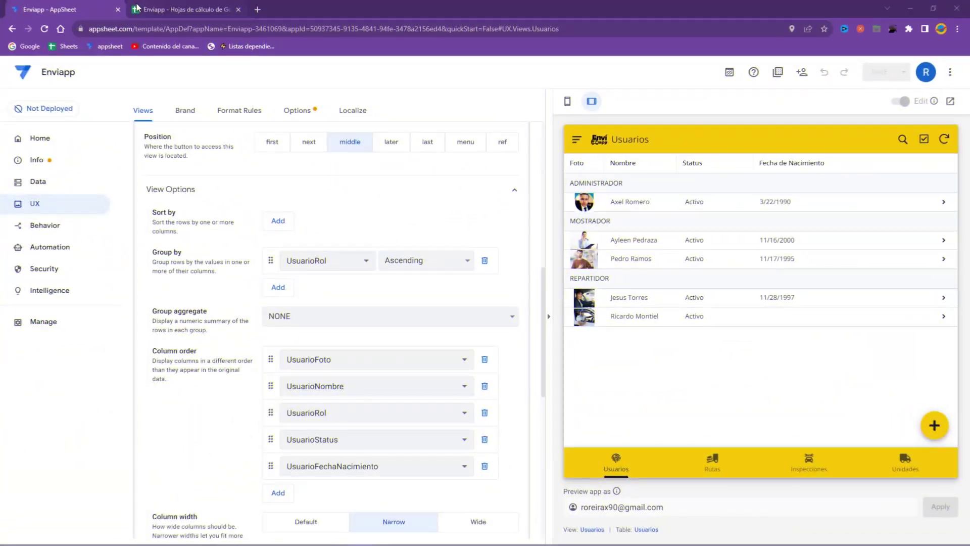
Switch to the Enviapp spreadsheet to view the Usuarios sheet.
left_click(135, 7)
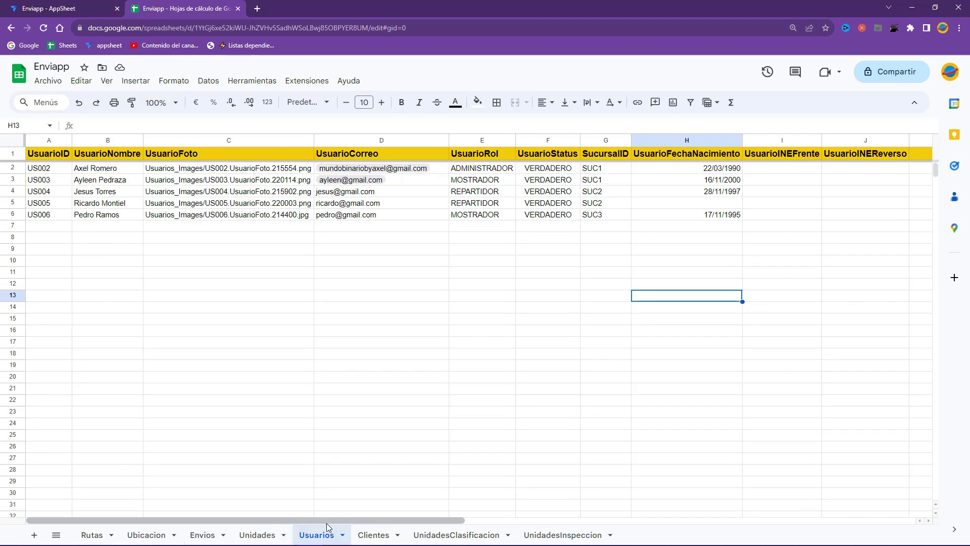
Inspect the UsuarioINEFrente (I1) and UsuarioINEReverso (J1) headers unchanged, then return to AppSheet.
left_click(707, 225)
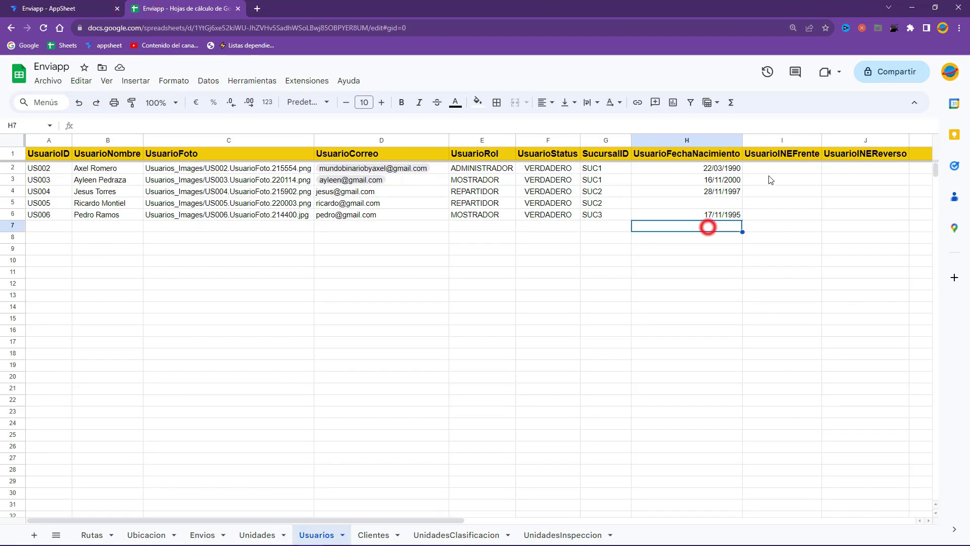
left_click(795, 153)
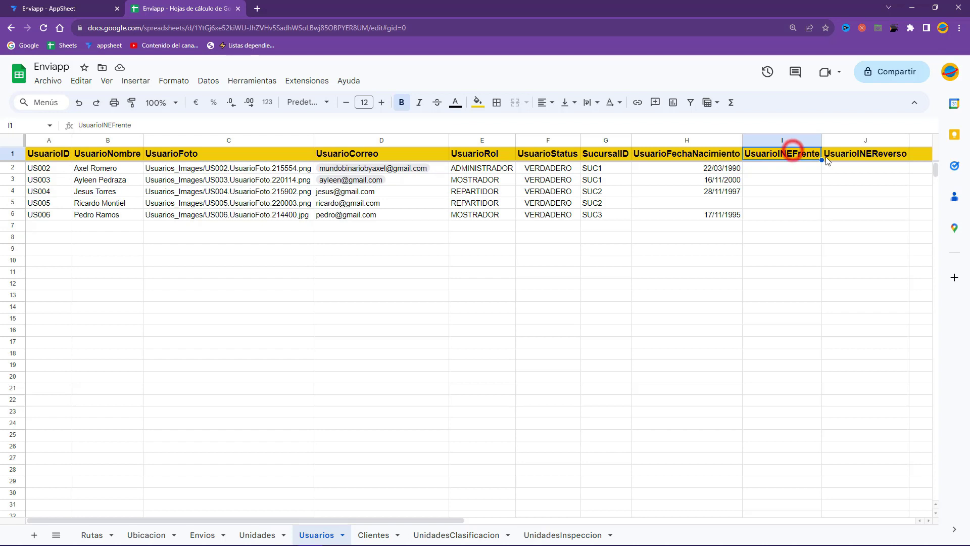
left_click(848, 154)
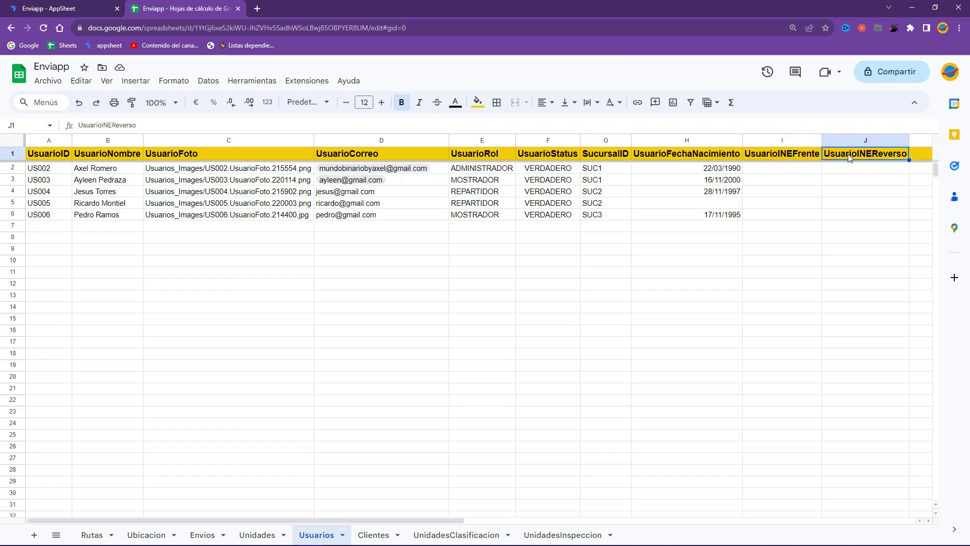
left_click(792, 154)
double_click(792, 153)
mouse_move(780, 154)
left_mouse_down()
mouse_move(792, 153)
mouse_move(780, 156)
left_mouse_up()
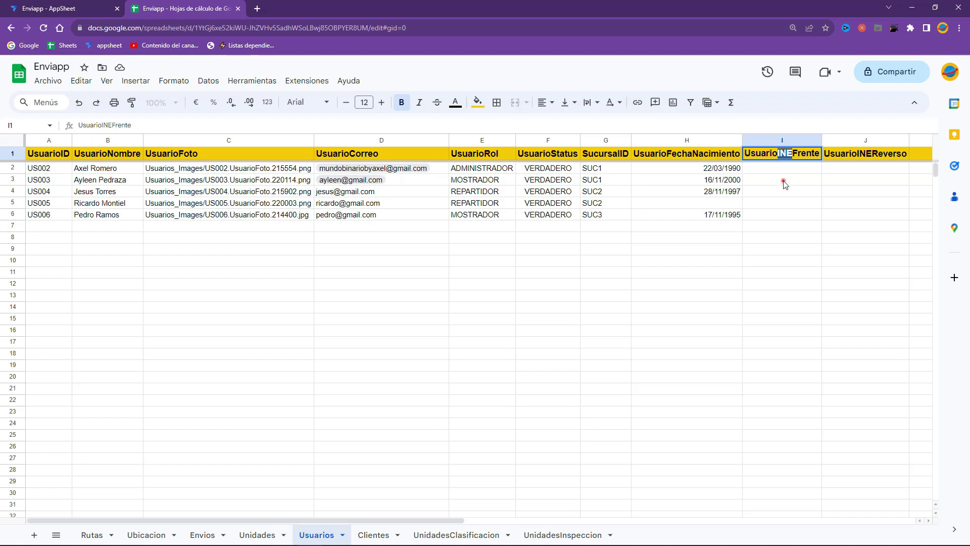
left_click(781, 171)
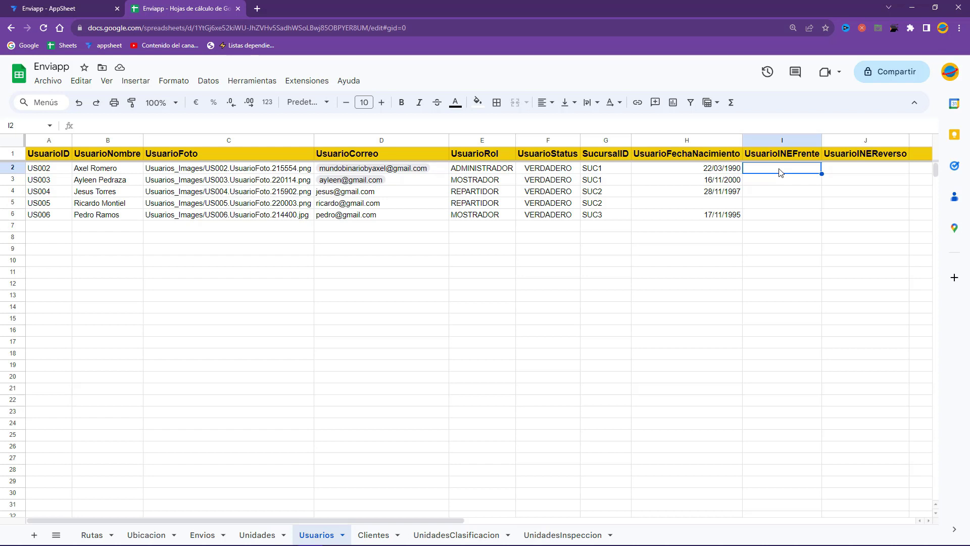
left_click(36, 10)
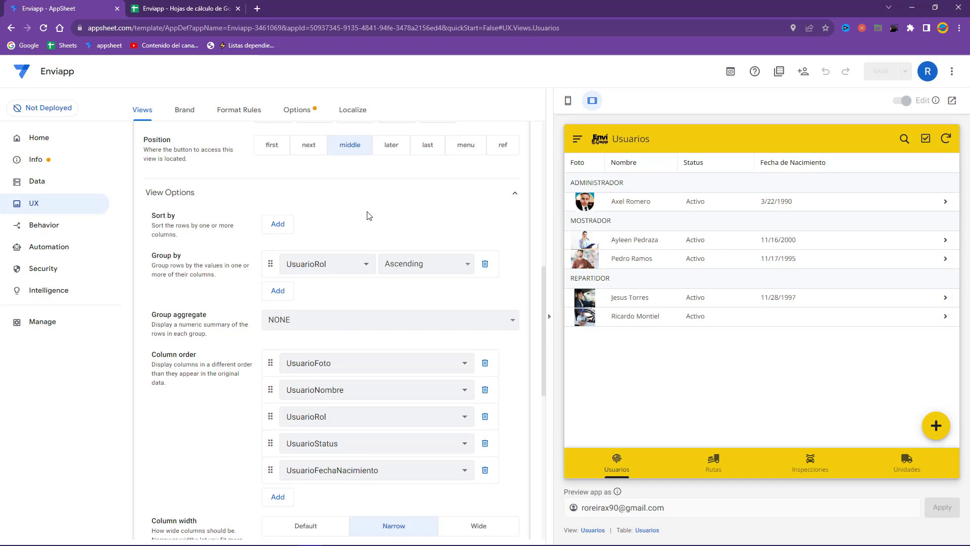
scroll(369, 214, "up", 2)
left_click(562, 107)
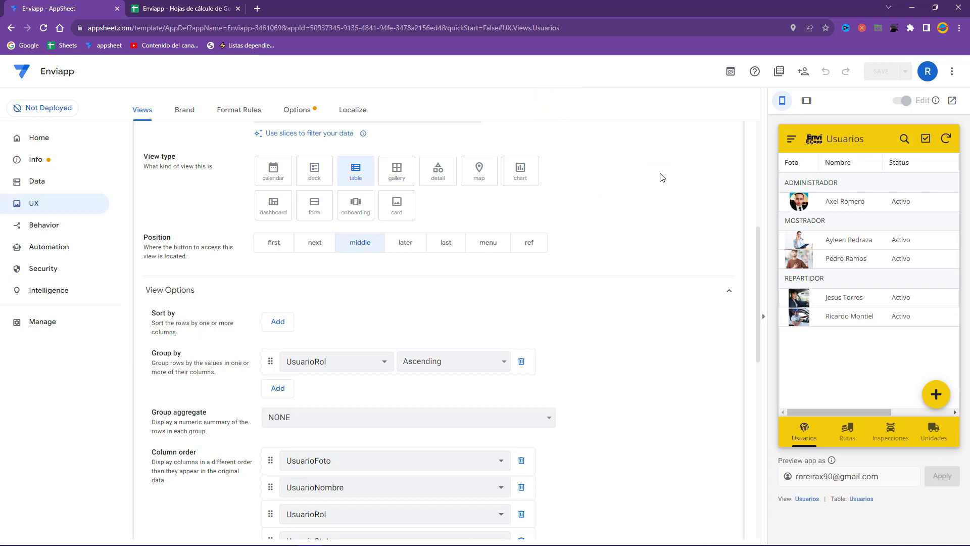
left_click(804, 101)
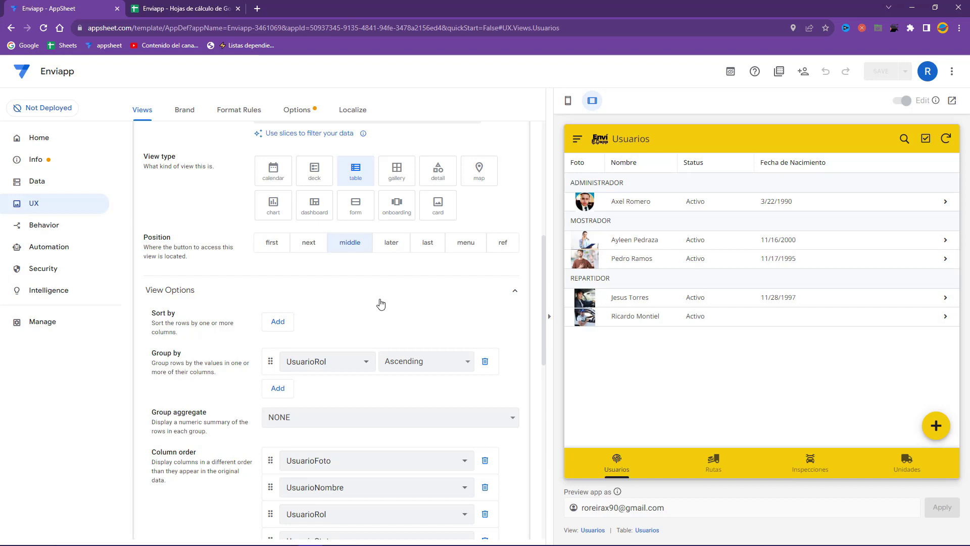
left_click(608, 463)
Open the Usuarios table's column list and compare it with the sheet's INE columns.
left_click(651, 531)
left_click(377, 236)
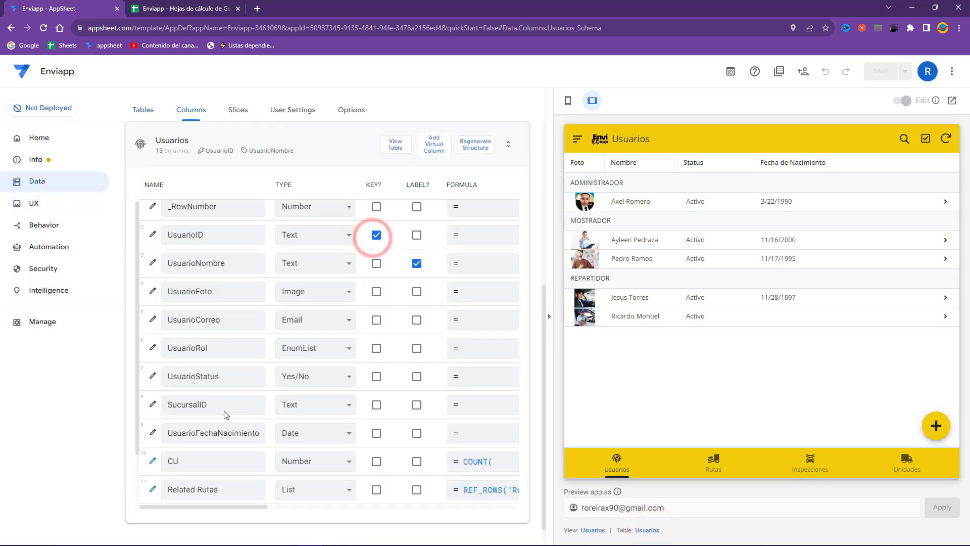
scroll(226, 414, "down", 2)
left_click(177, 8)
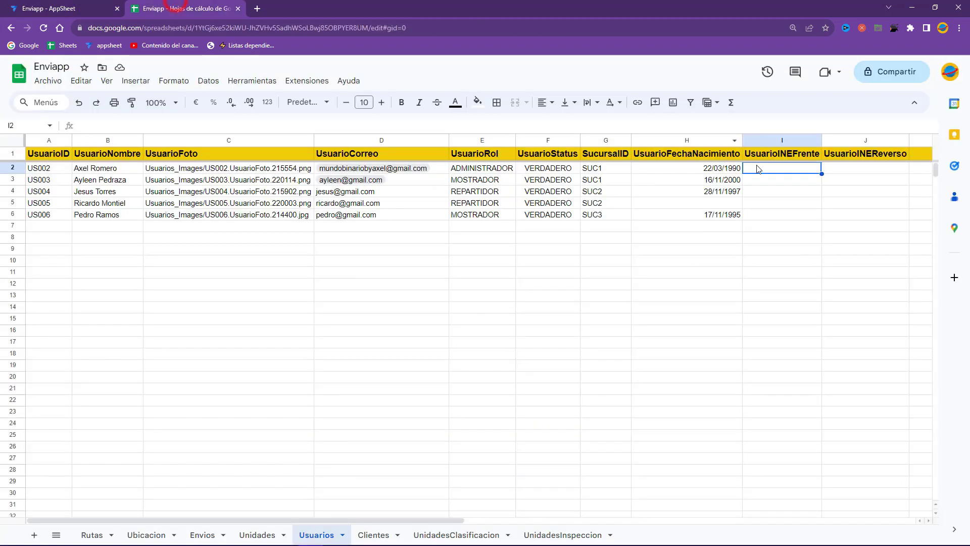
left_click(93, 7)
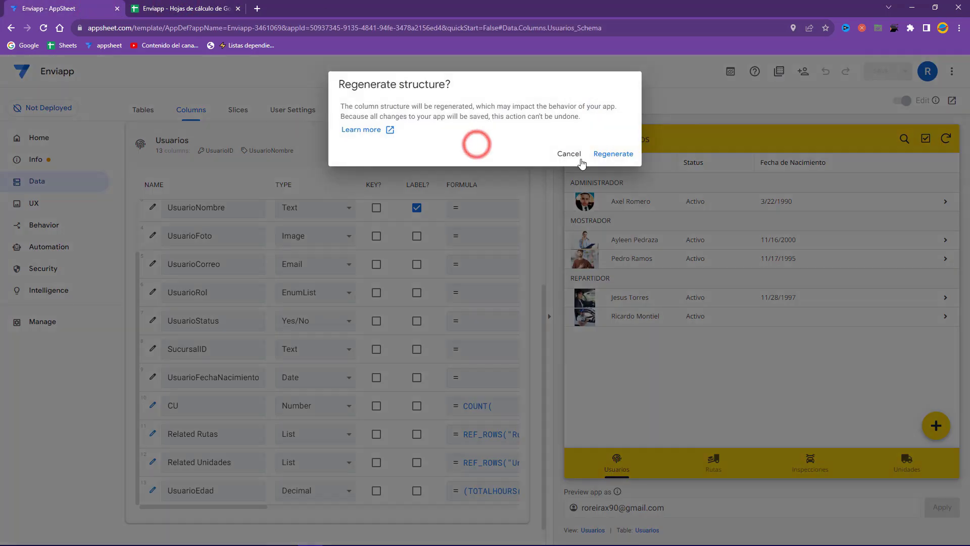
Regenerate the Usuarios structure and set UsuarioINEFrente's type to Image.
left_click(602, 155)
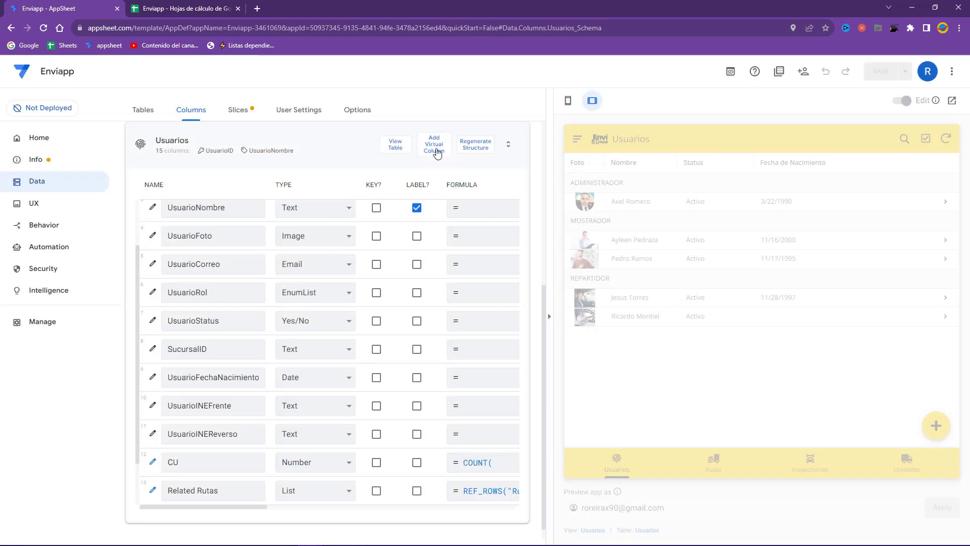
scroll(288, 434, "down", 2)
left_click(304, 347)
key("i")
key("Return")
Set UsuarioINEReverso's column type to Image.
left_click(294, 378)
key("i")
key("Return")
left_click_drag(243, 506, 411, 524)
Give UsuarioINEFrente the display name expression "INE (Frente)".
left_click(411, 349)
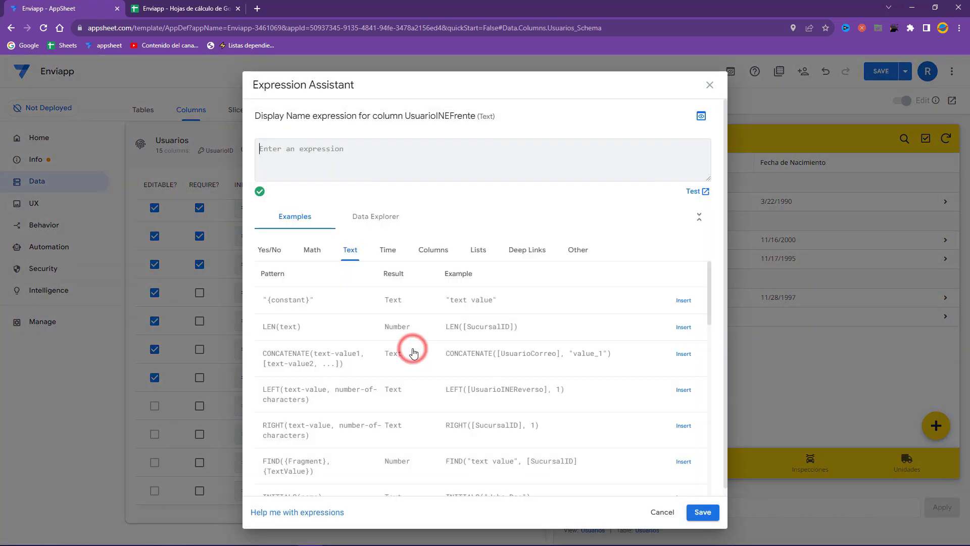
type("INE (Frente")
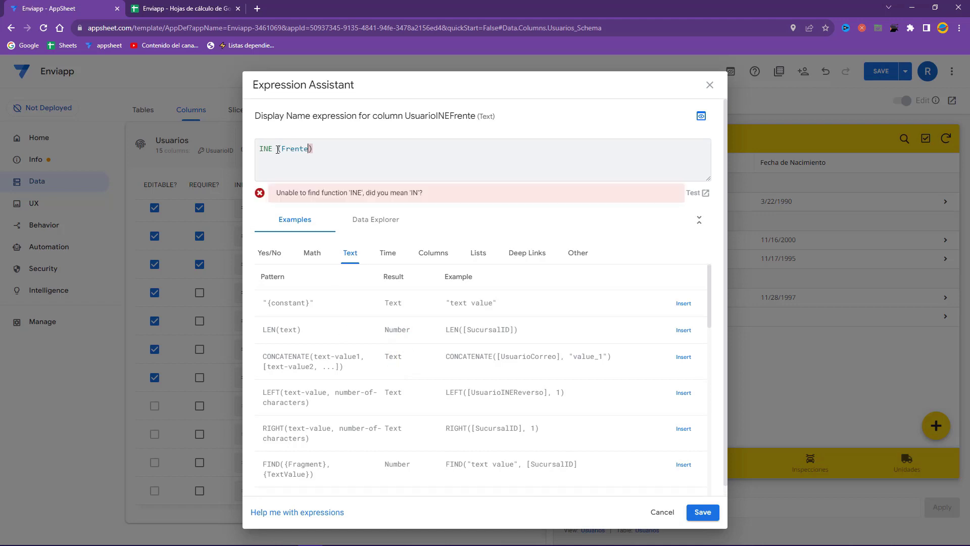
left_click(314, 148)
left_click(275, 151)
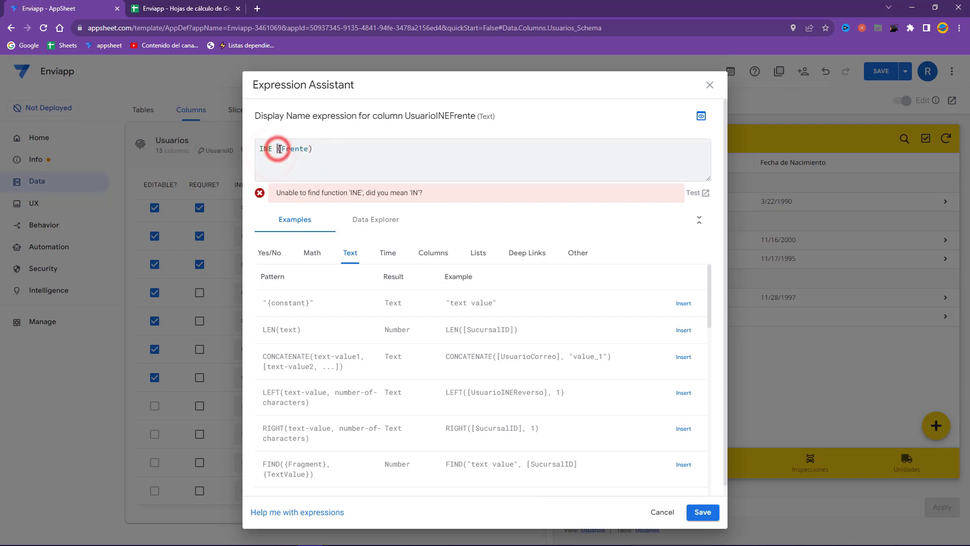
type("!")
left_click(342, 148)
type("\"\"")
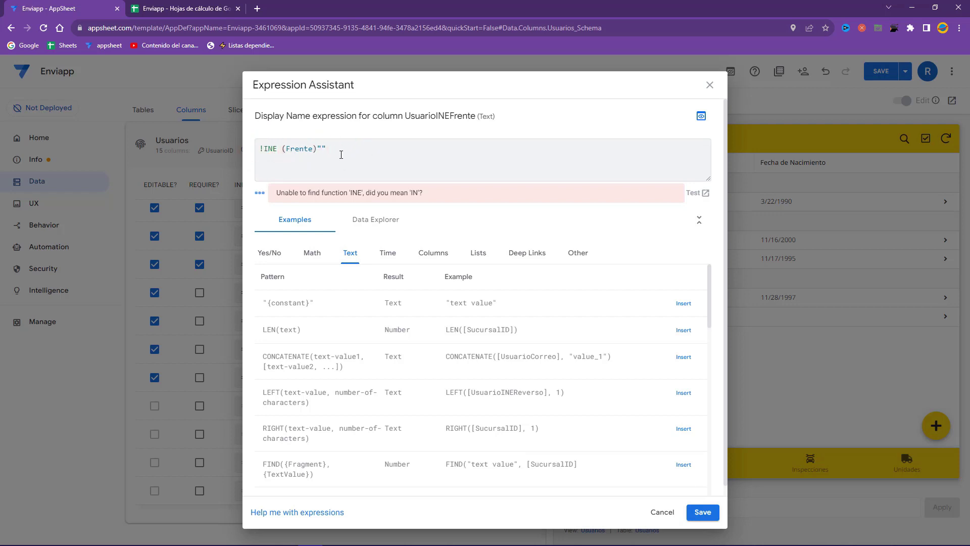
type("\"")
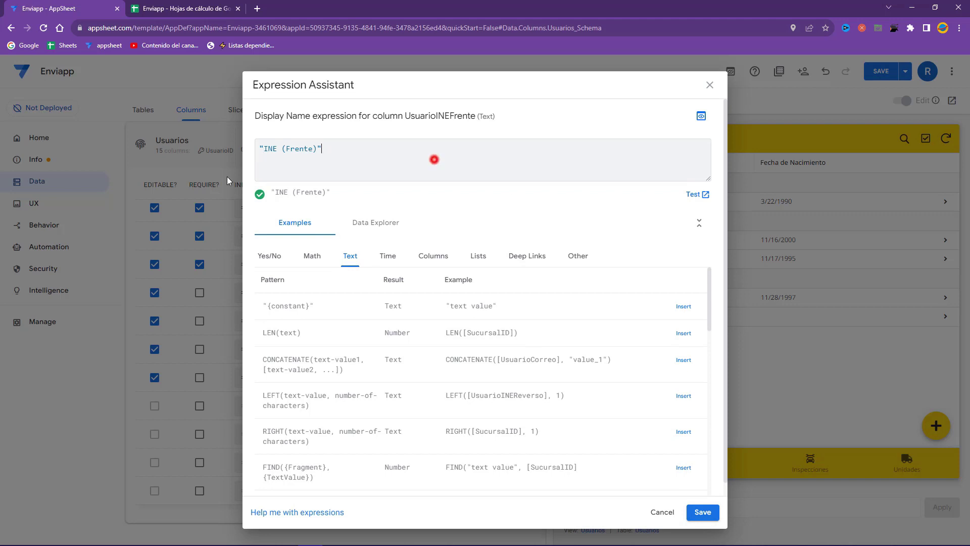
triple_click(434, 159)
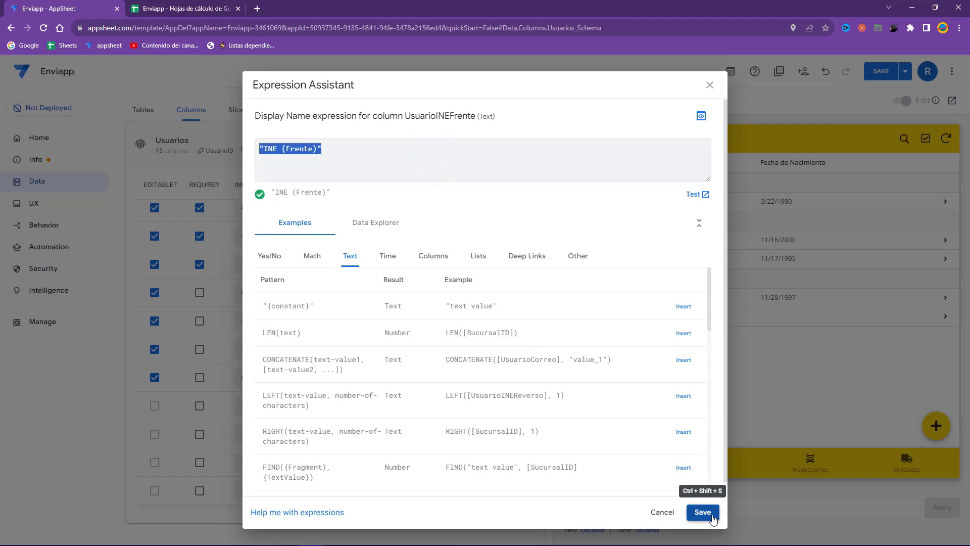
left_click(713, 519)
Give UsuarioINEReverso the display name "INE (Reverso)" and save the app.
left_click(444, 381)
left_click(304, 147)
double_click(305, 148)
type("Reverso)\"")
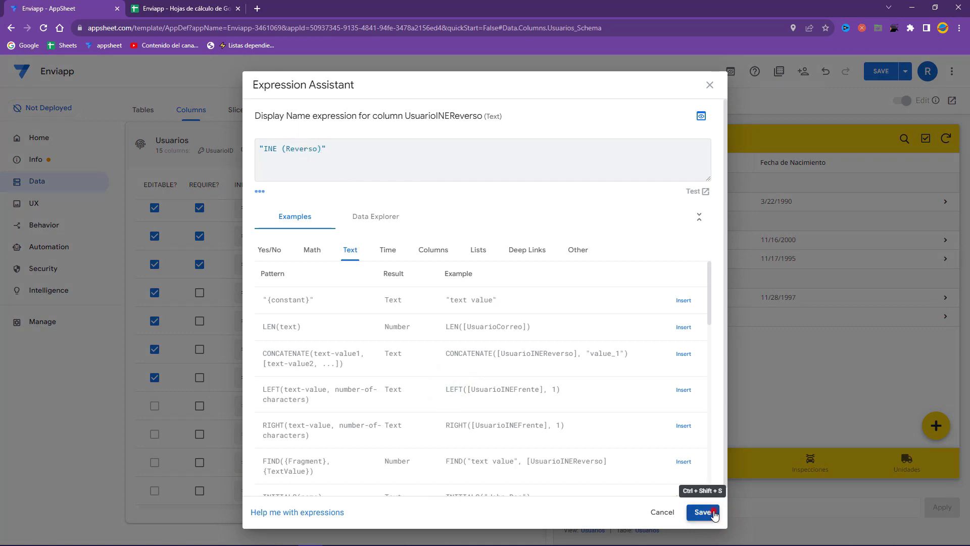
left_click(703, 512)
left_click(881, 74)
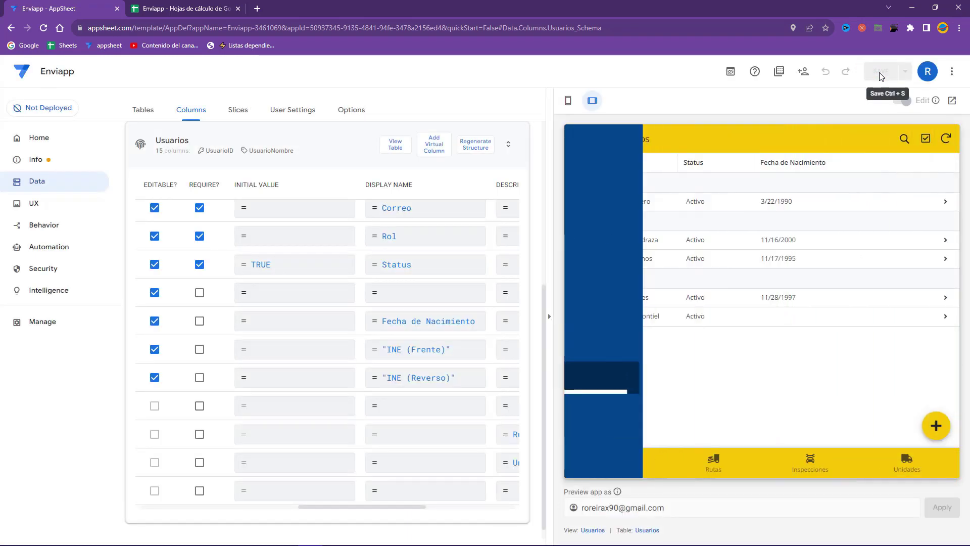
Open a new Usuarios form and try toggling SHOW? off and on for both INE columns.
left_click(923, 426)
scroll(671, 332, "down", 4)
scroll(671, 332, "down", 1)
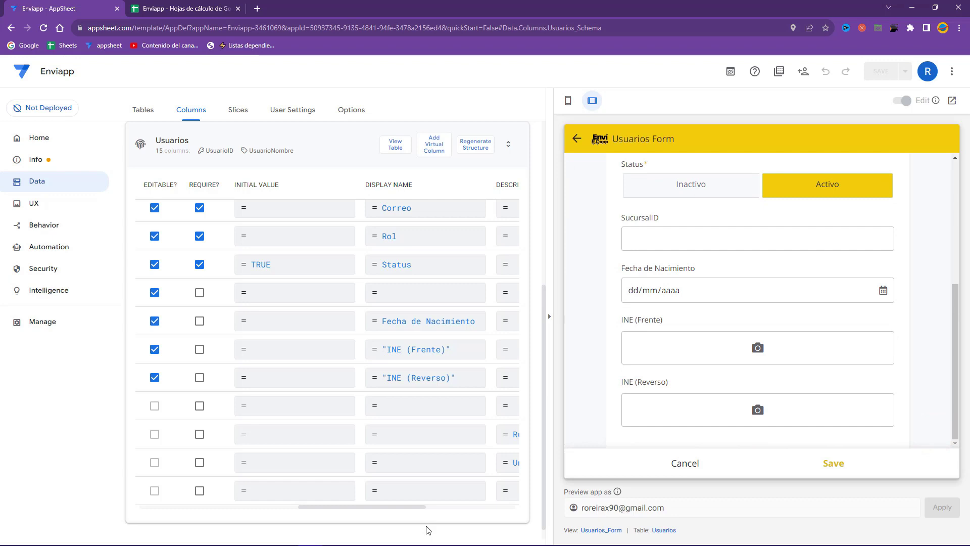
mouse_move(391, 512)
left_mouse_down()
mouse_move(270, 515)
mouse_move(296, 514)
left_mouse_up()
double_click(408, 185)
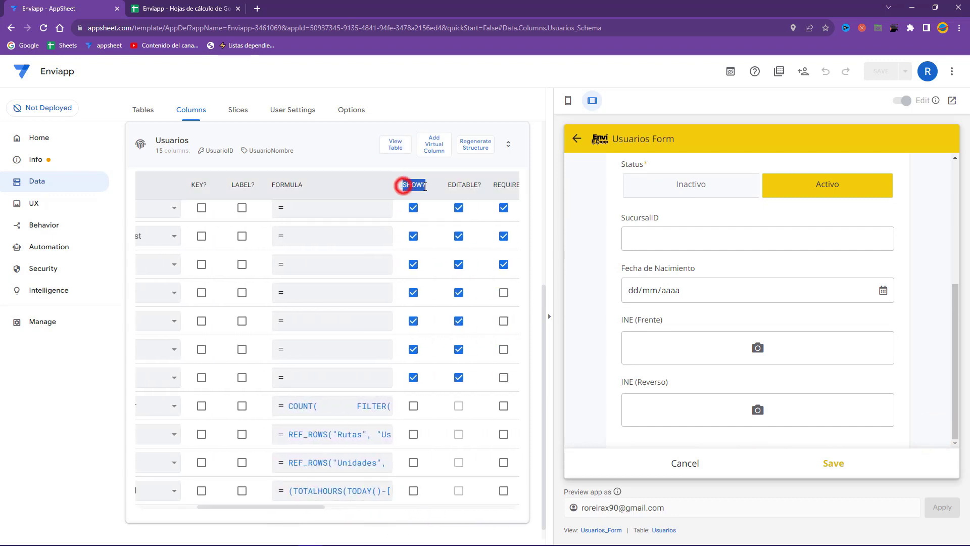
left_click(412, 349)
left_click(412, 378)
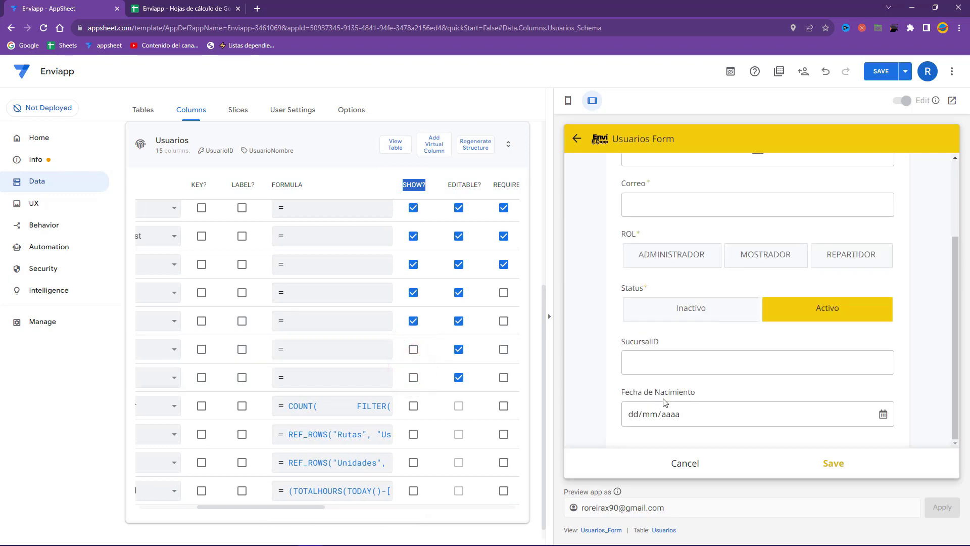
left_click(413, 349)
left_click(414, 377)
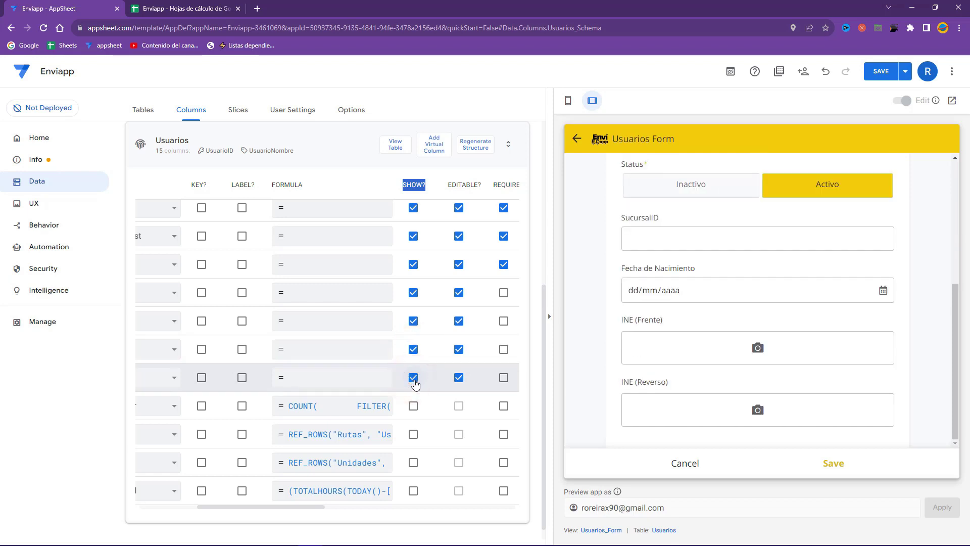
Make both INE columns required and test saving the empty form.
left_click_drag(304, 507, 311, 507)
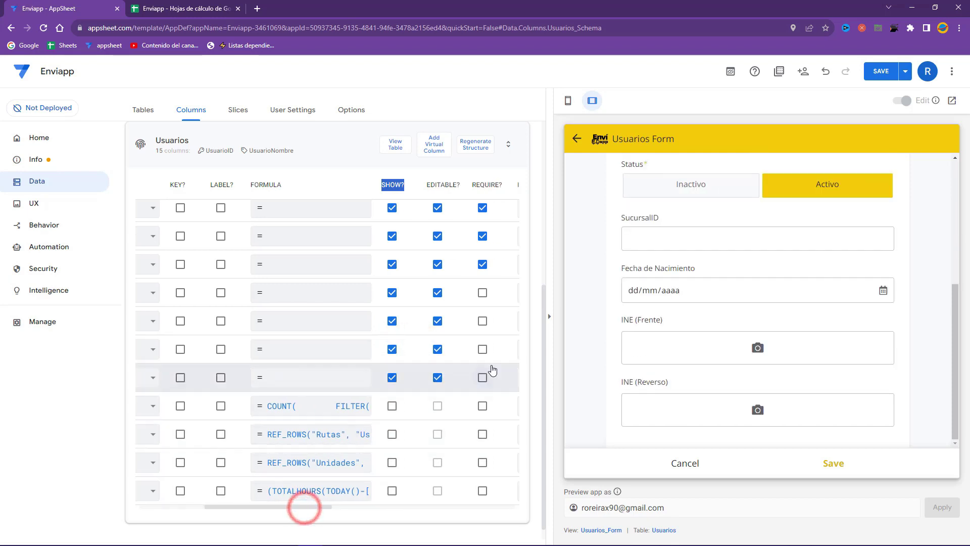
left_click(396, 351)
left_click(391, 377)
left_click(393, 350)
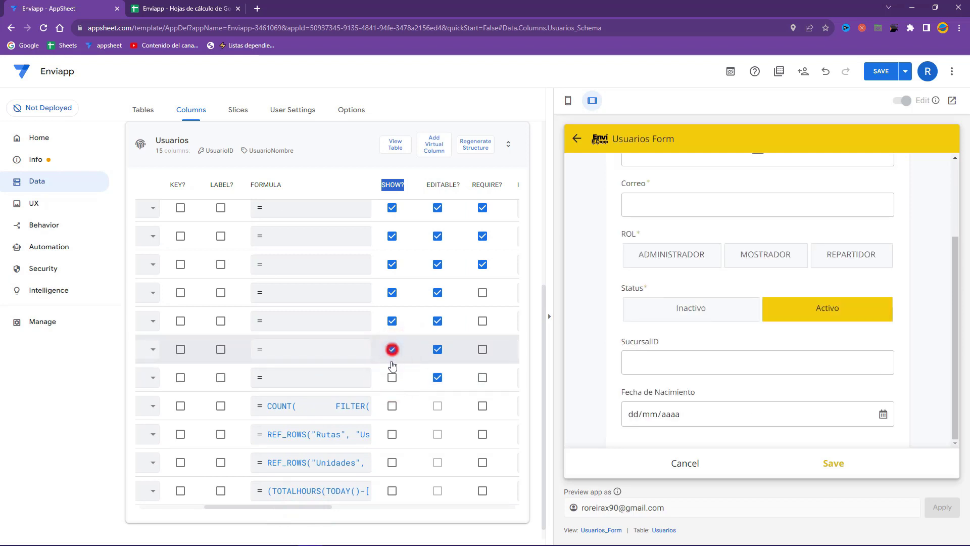
left_click(392, 376)
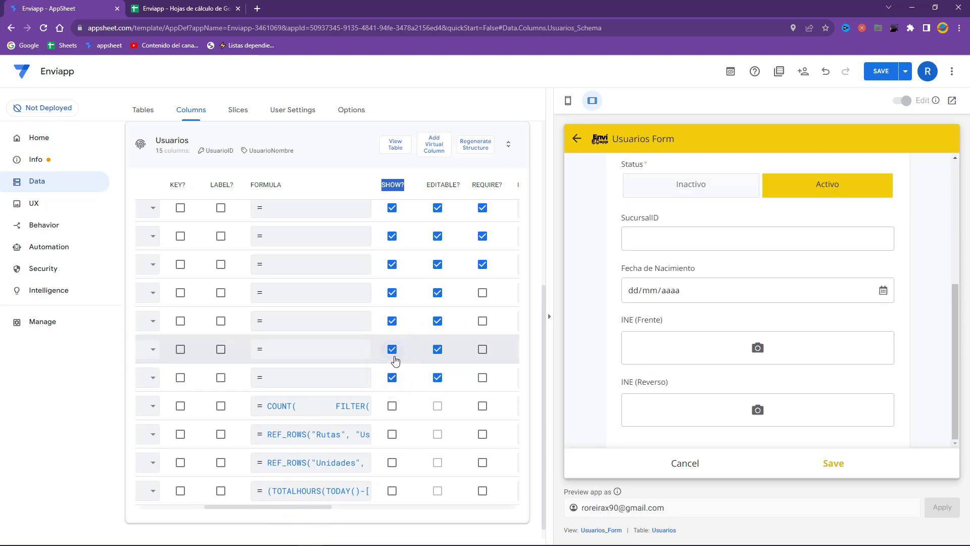
left_click(483, 349)
left_click(483, 377)
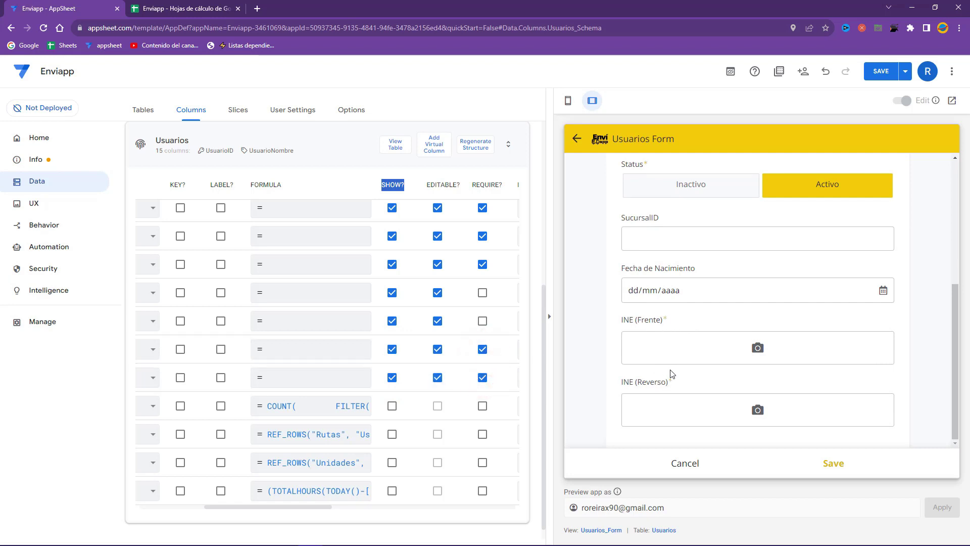
left_click(834, 463)
Check the form fields, then uncheck SHOW? for UsuarioINEFrente and UsuarioINEReverso.
left_click(659, 203)
scroll(659, 213, "down", 1)
left_click(644, 275)
scroll(662, 352, "down", 3)
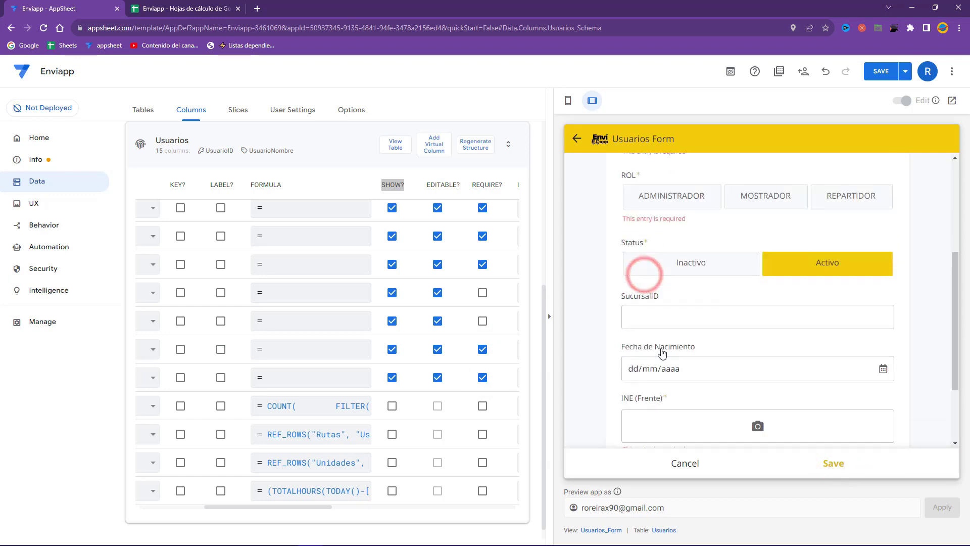
scroll(662, 352, "down", 2)
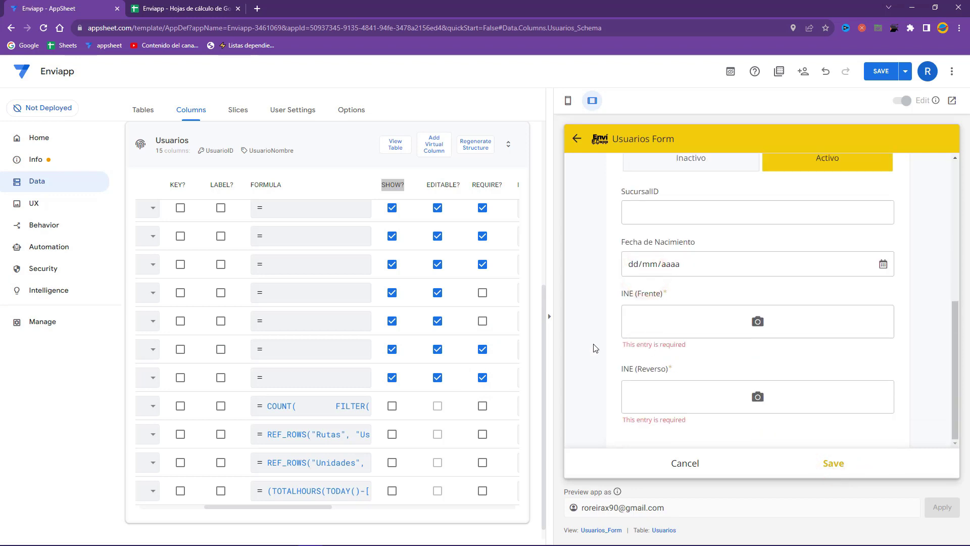
left_click(392, 349)
left_click(392, 378)
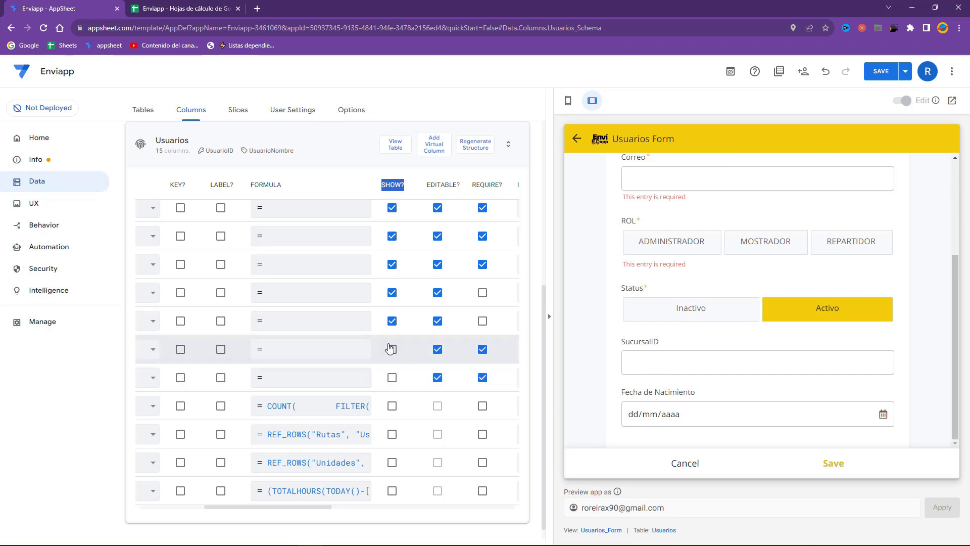
Enter the new user's name and e-mail and choose the MOSTRADOR role.
scroll(640, 238, "up", 3)
left_click(657, 201)
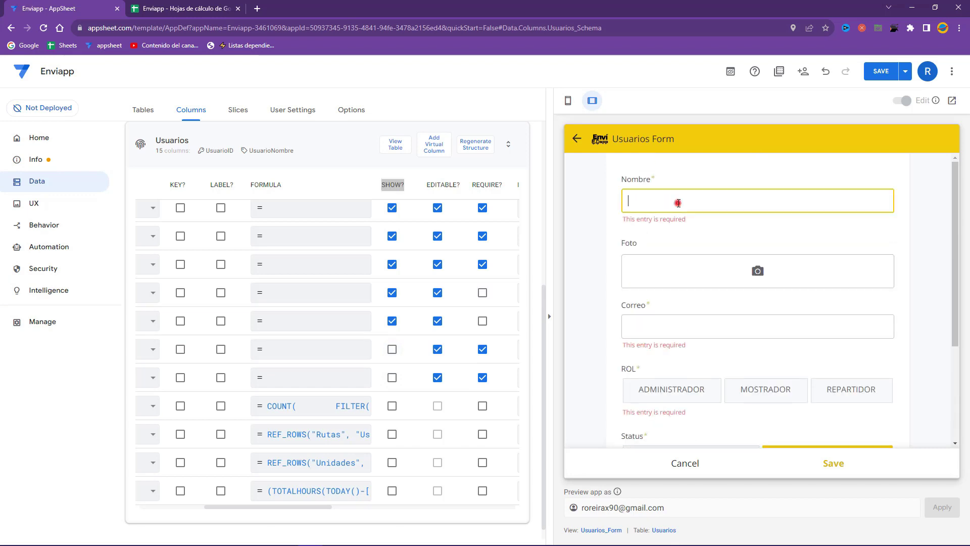
left_click(757, 310)
type("jacome")
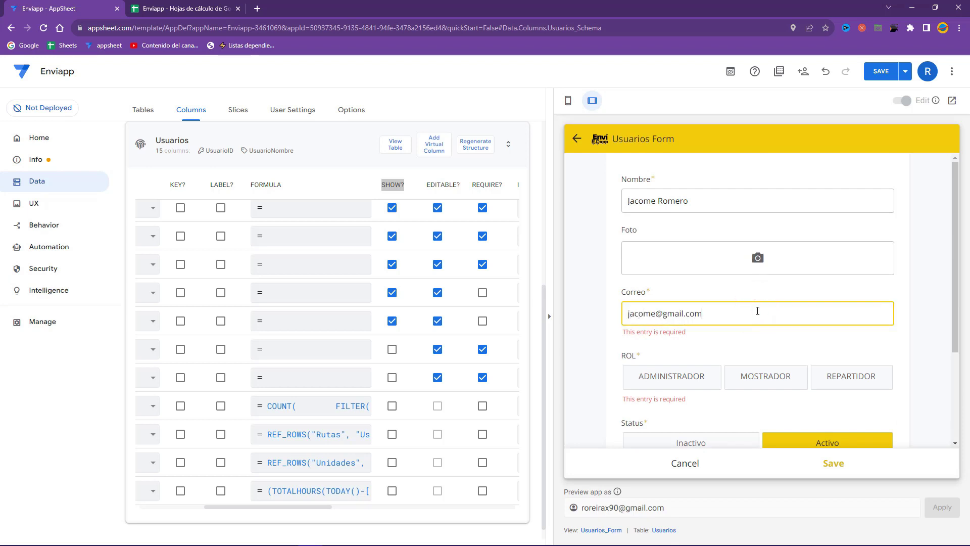
left_click(768, 374)
Set Fecha de Nacimiento to 25/08/1975 and save the record.
scroll(768, 372, "down", 3)
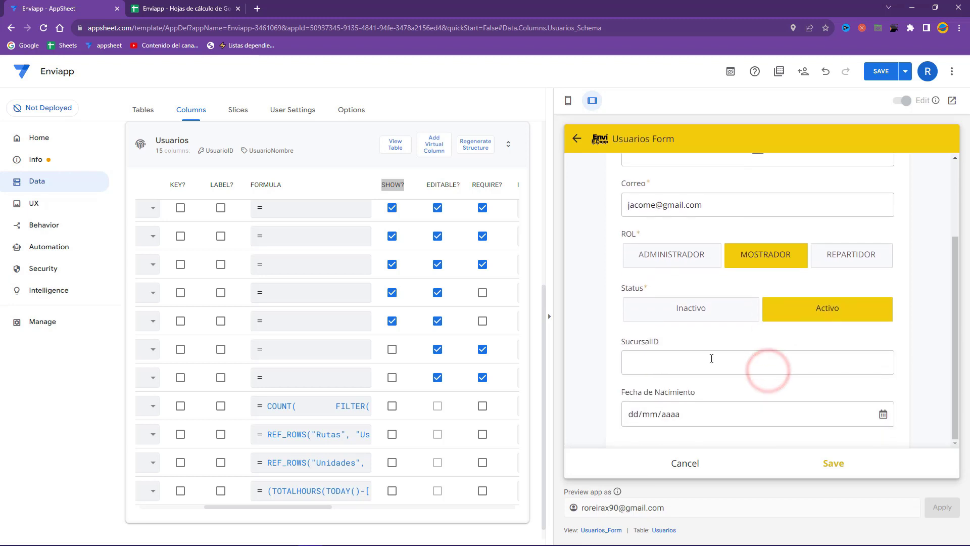
left_click(888, 417)
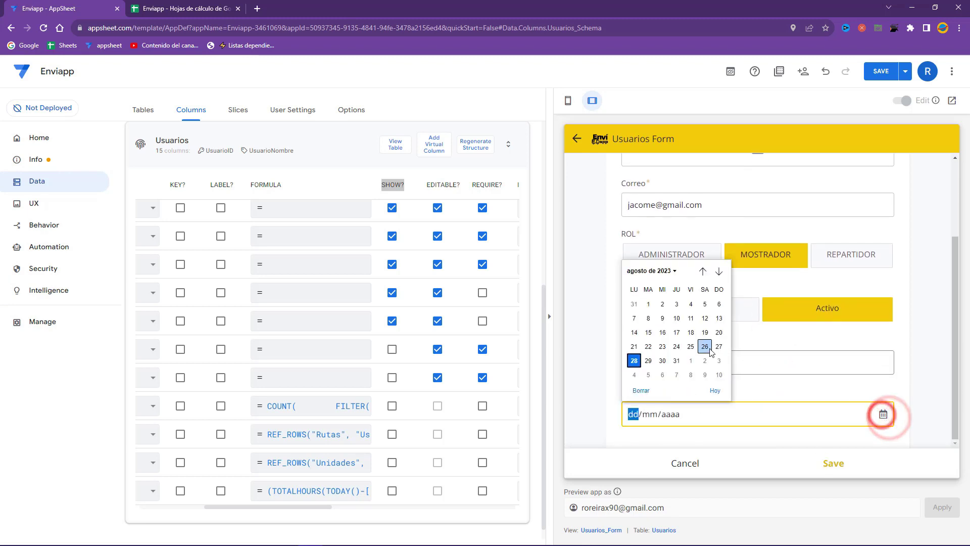
left_click(691, 348)
left_click(667, 414)
type("1975")
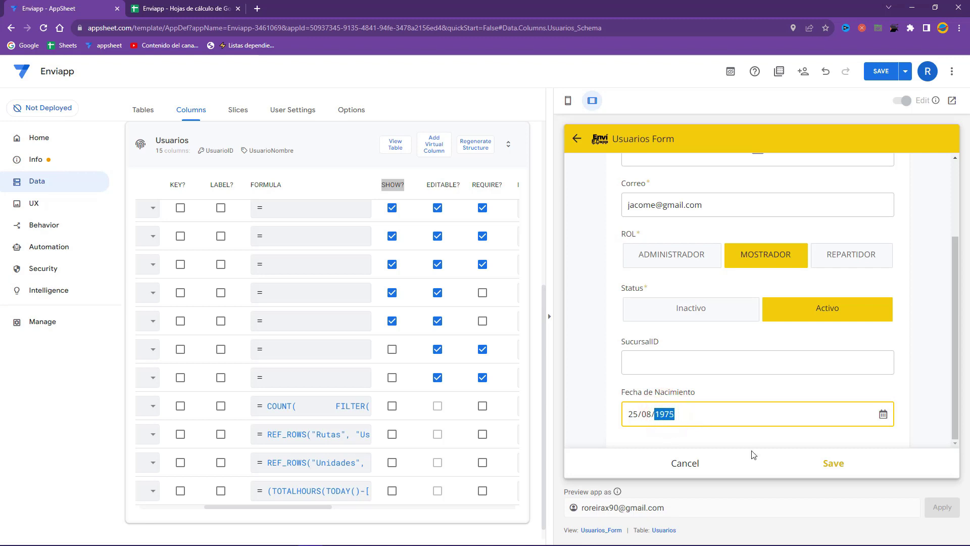
left_click(840, 465)
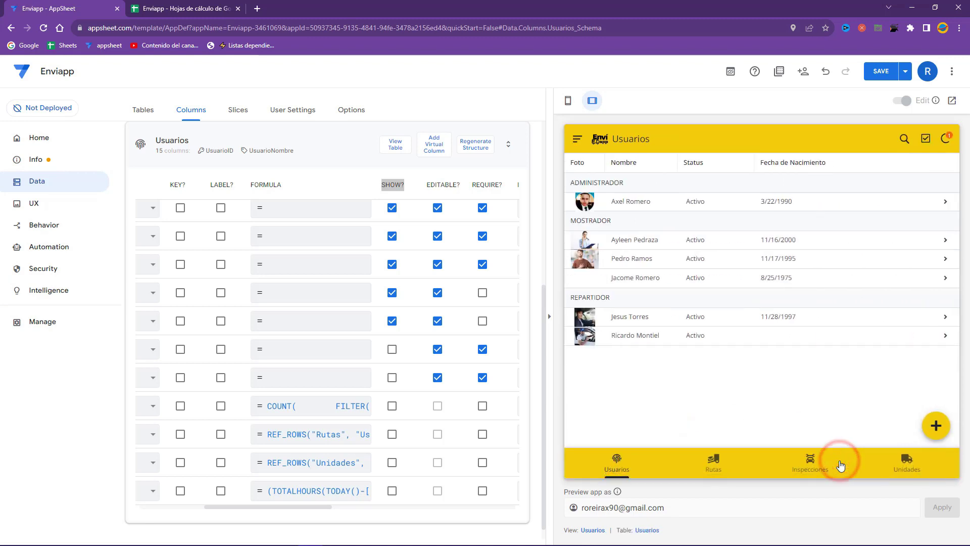
Clear the test user's row 7 from the Usuarios sheet.
left_click(164, 6)
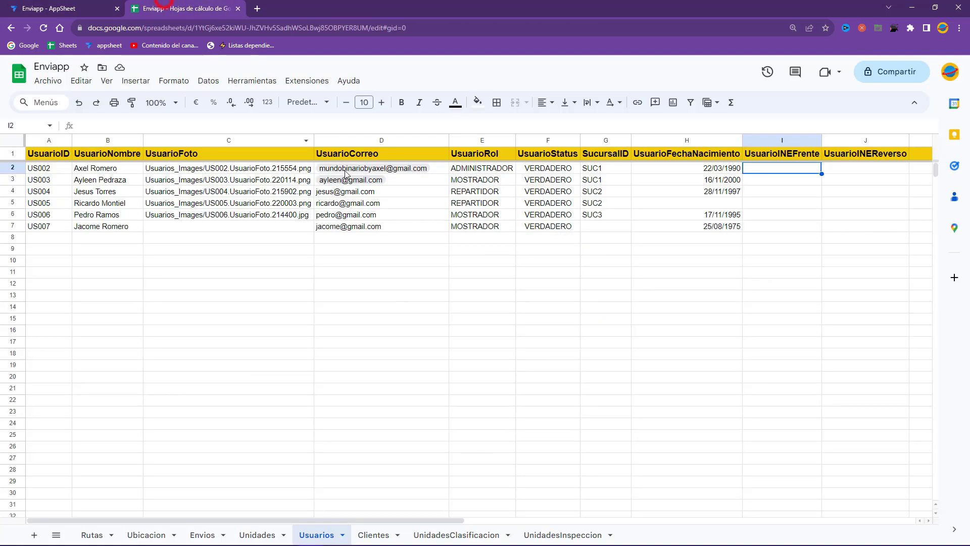
left_click_drag(768, 215, 854, 228)
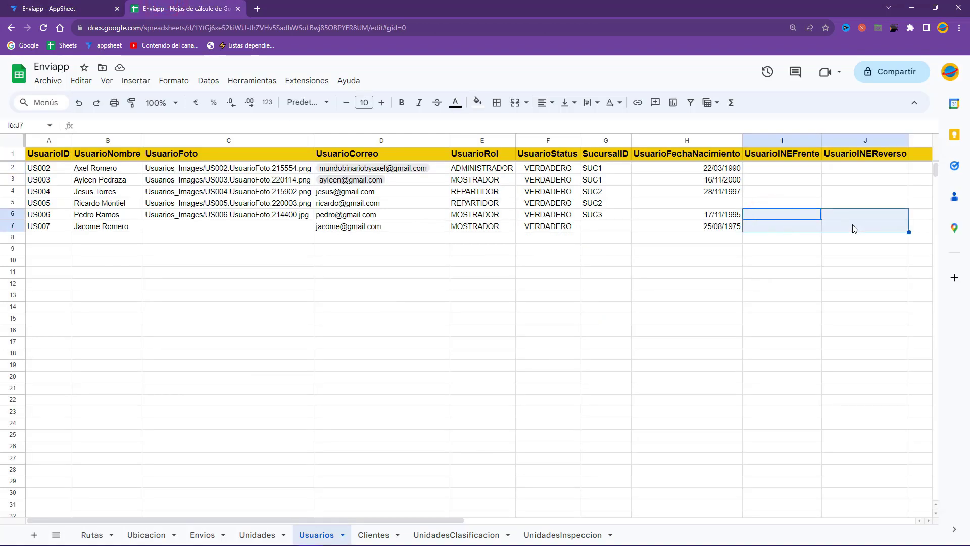
left_click(53, 7)
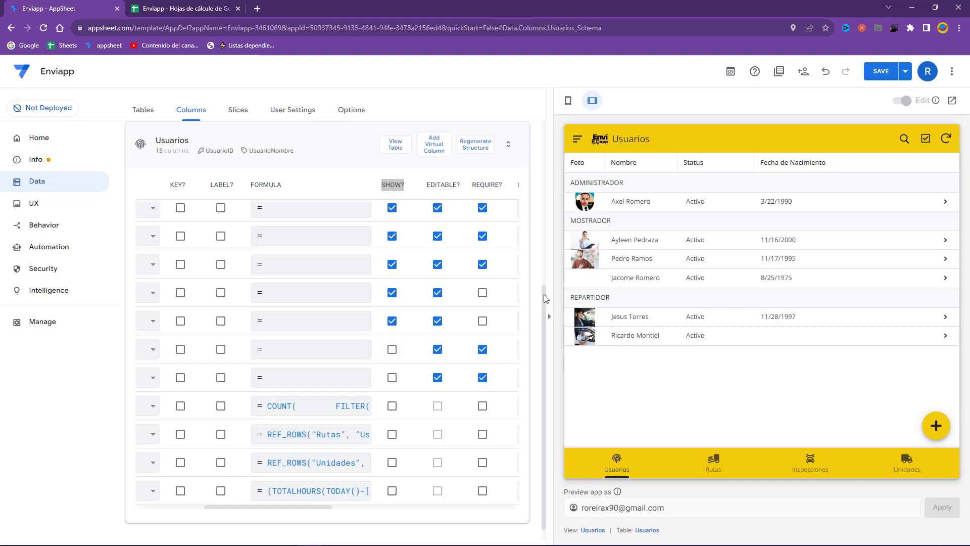
left_click(197, 4)
left_click(10, 226)
key("Delete")
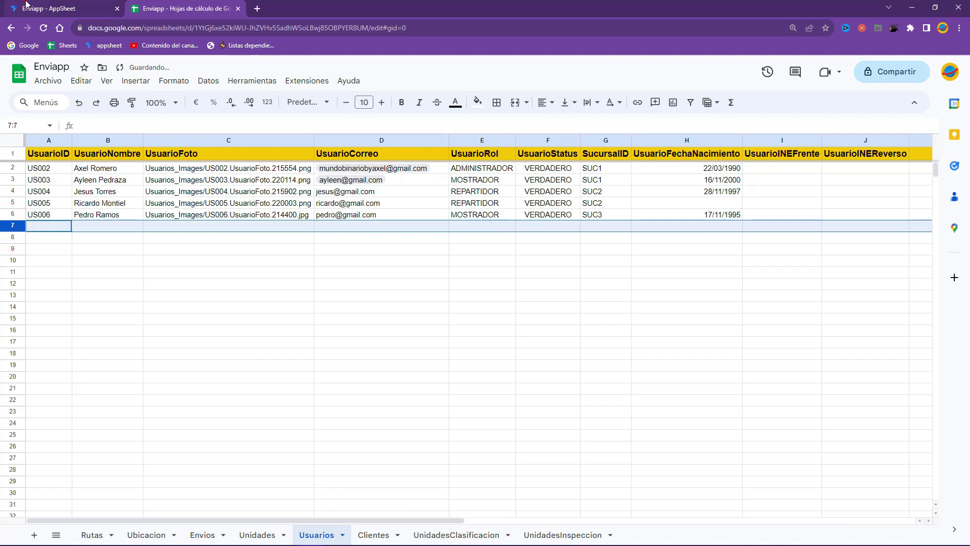
Recheck SHOW? for both INE columns in AppSheet and save the app.
left_click(54, 7)
left_click(392, 350)
left_click(392, 378)
left_click(878, 74)
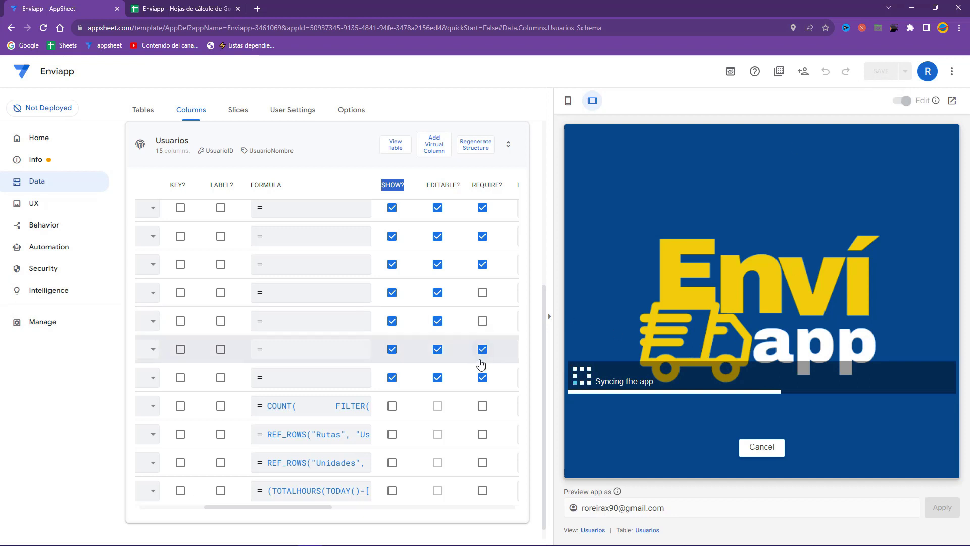
Start a new user with name, e-mail and MOSTRADOR role, and attempt to save.
mouse_move(273, 506)
left_mouse_down()
mouse_move(167, 509)
mouse_move(230, 506)
left_mouse_up()
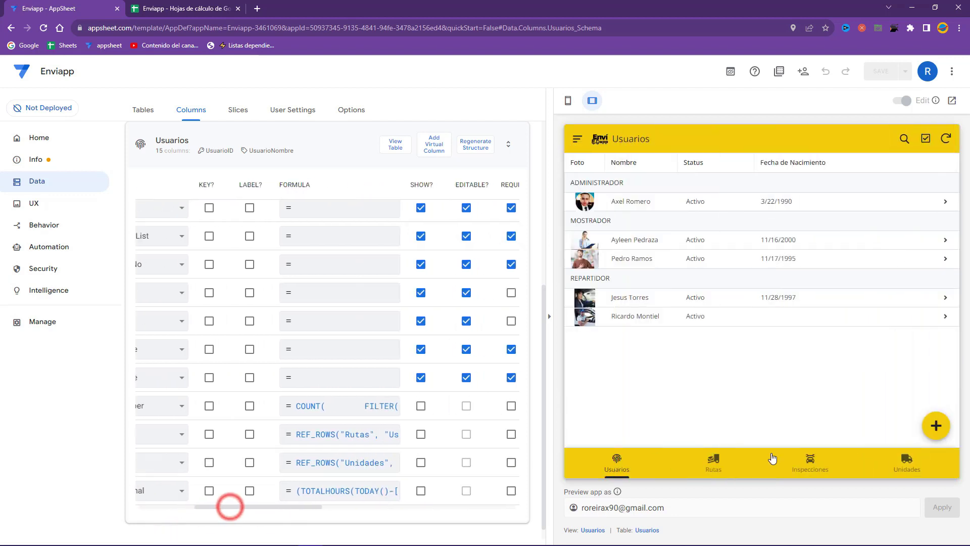
left_click(936, 426)
left_click(681, 202)
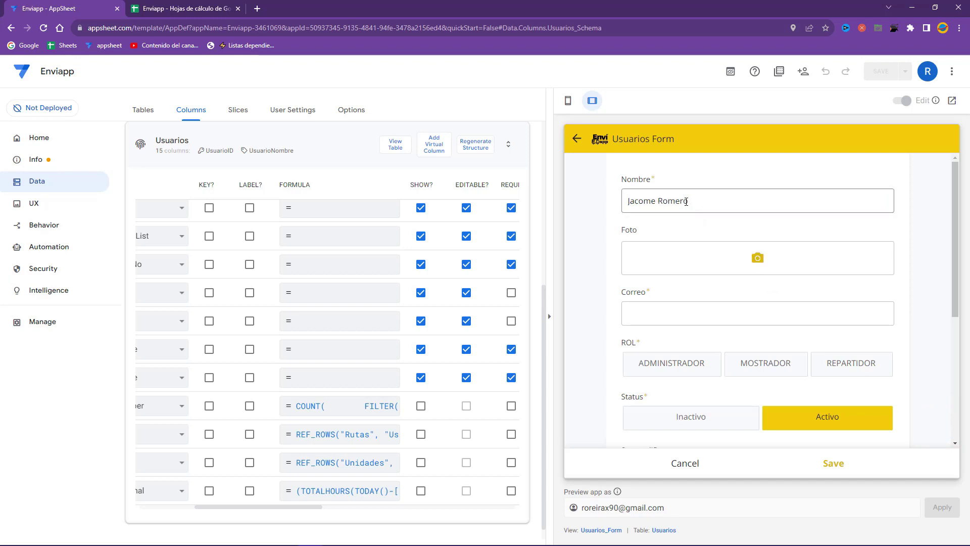
left_click(730, 319)
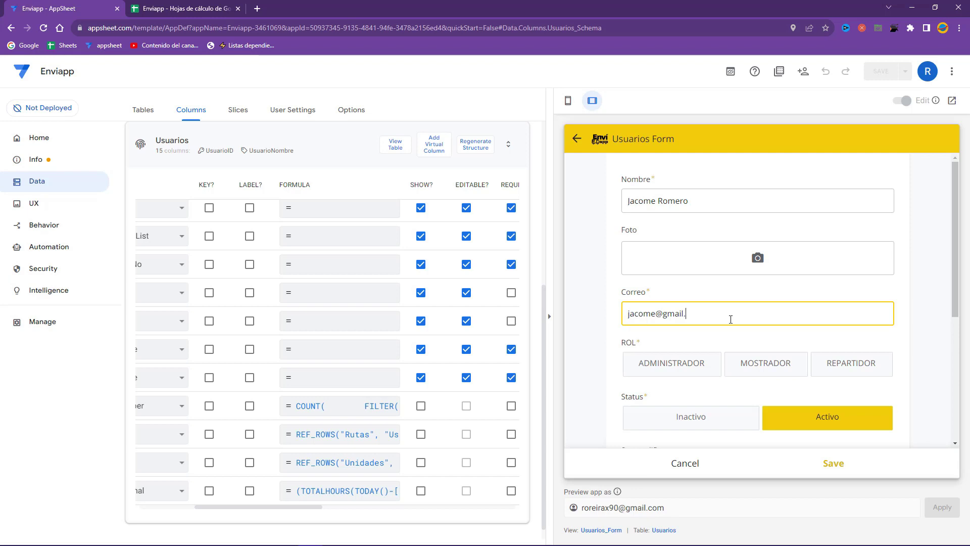
left_click(760, 359)
scroll(755, 354, "down", 3)
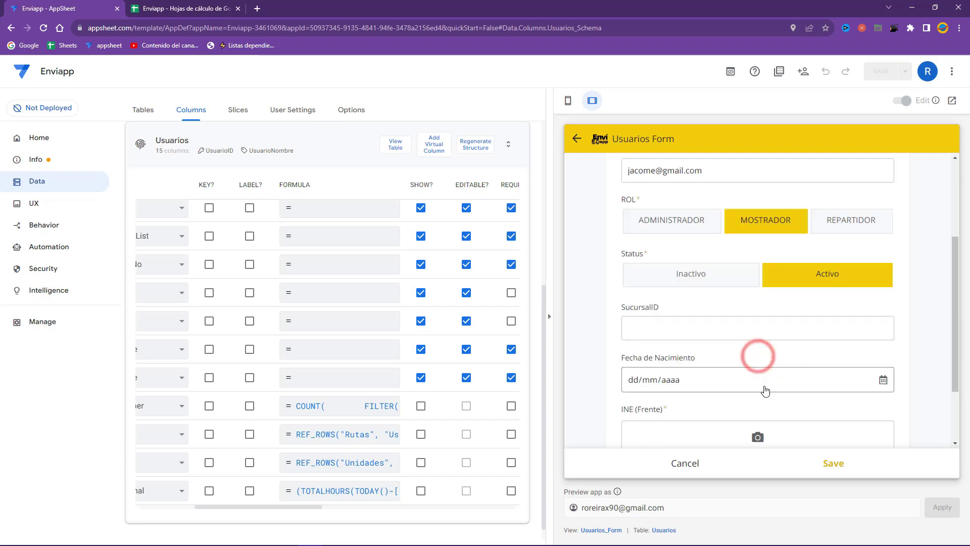
scroll(757, 348, "down", 2)
left_click(833, 463)
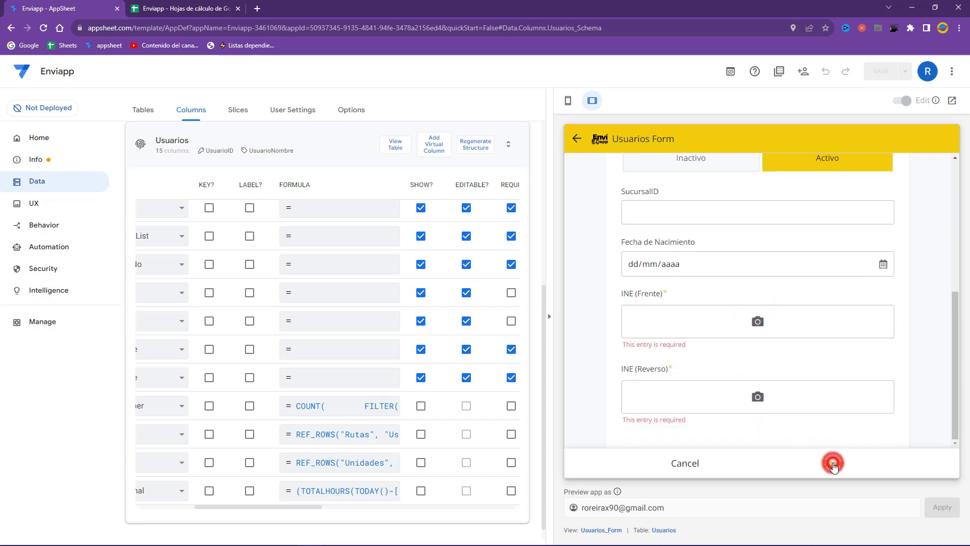
Upload the INE front and back ID images and save the user record.
left_click(671, 327)
double_click(122, 84)
scroll(727, 379, "down", 2)
left_click(728, 396)
double_click(178, 90)
left_click(834, 462)
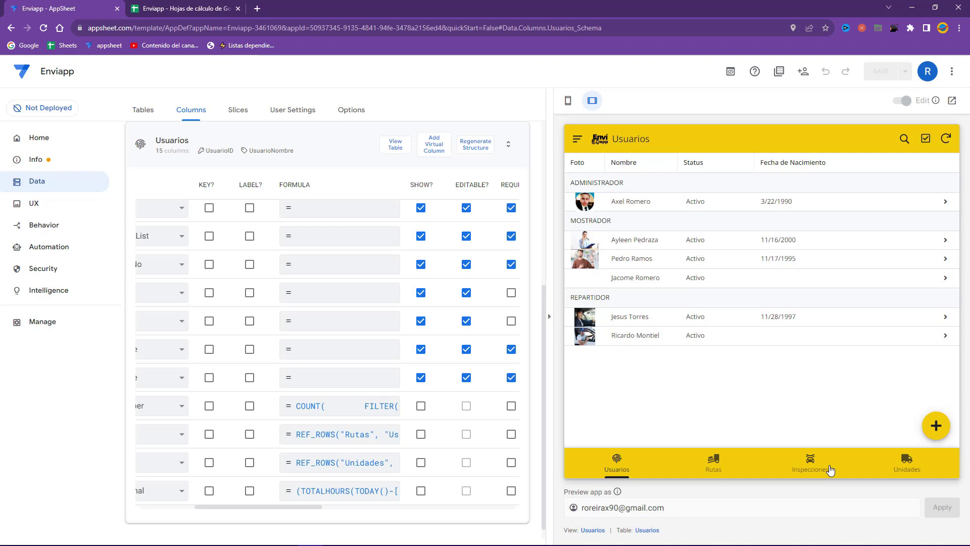
Open a blank Usuarios Form and scroll to the birth date and INE photo fields.
left_click(930, 430)
scroll(629, 326, "down", 5)
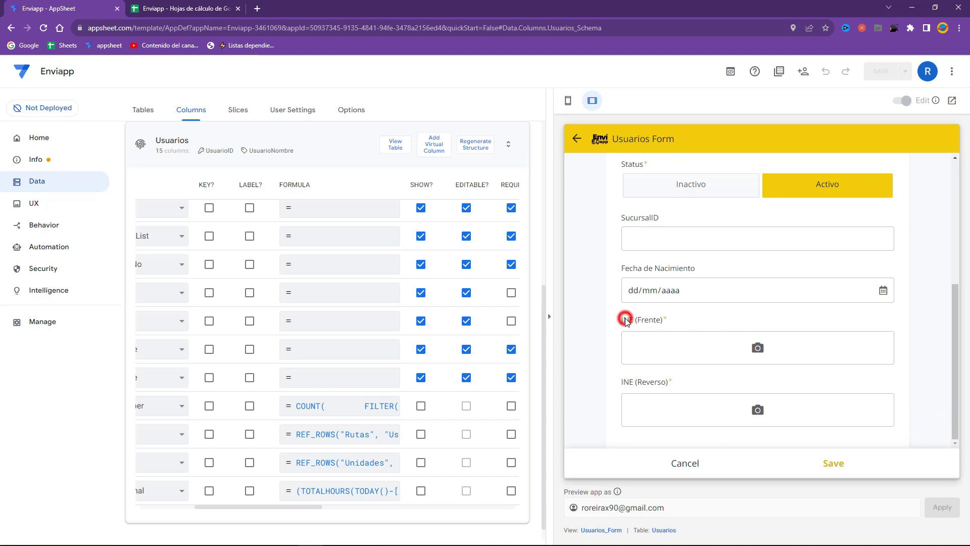
left_click(633, 383)
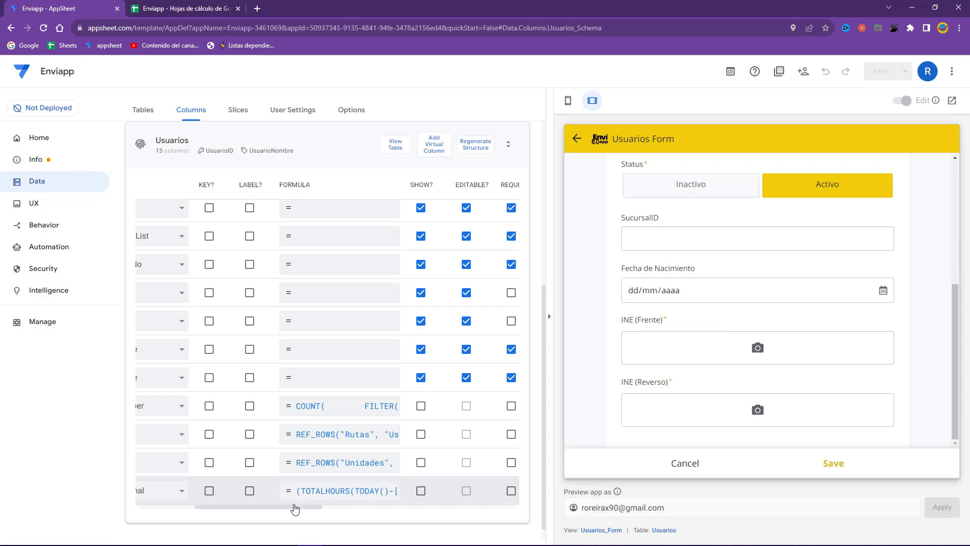
Open the Show_If expression editor for the UsuarioINEReverso column.
left_click_drag(296, 509, 242, 510)
left_click(152, 378)
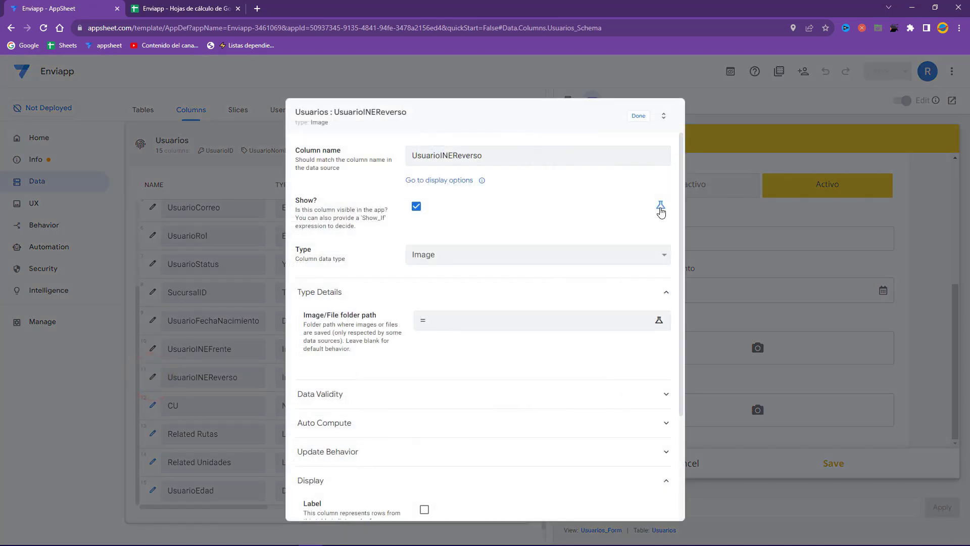
left_click(660, 207)
left_click(444, 205)
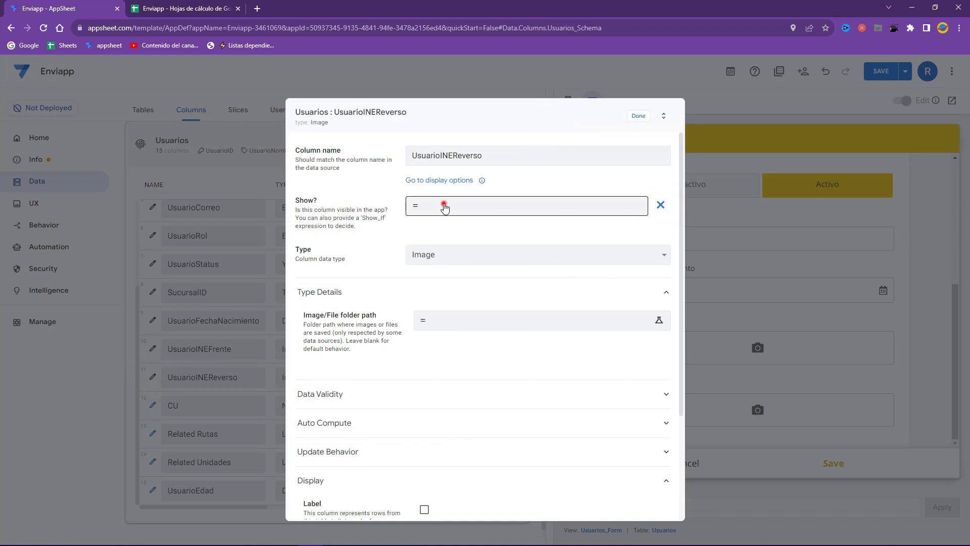
left_click(369, 165)
Enter ISNOTBLANK([UsuarioINEFrente]) as the Show_If condition and save the app.
type("ISNOTBLA")
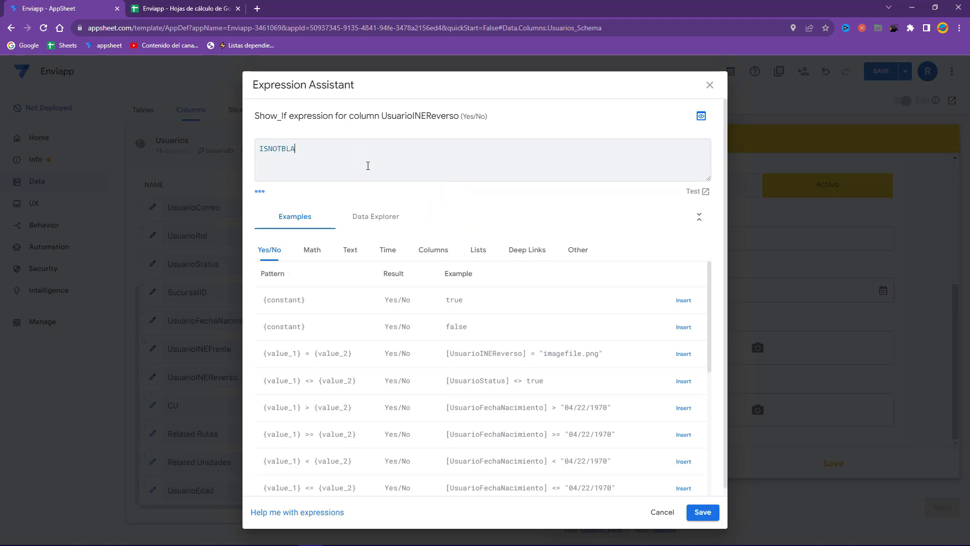
type("(")
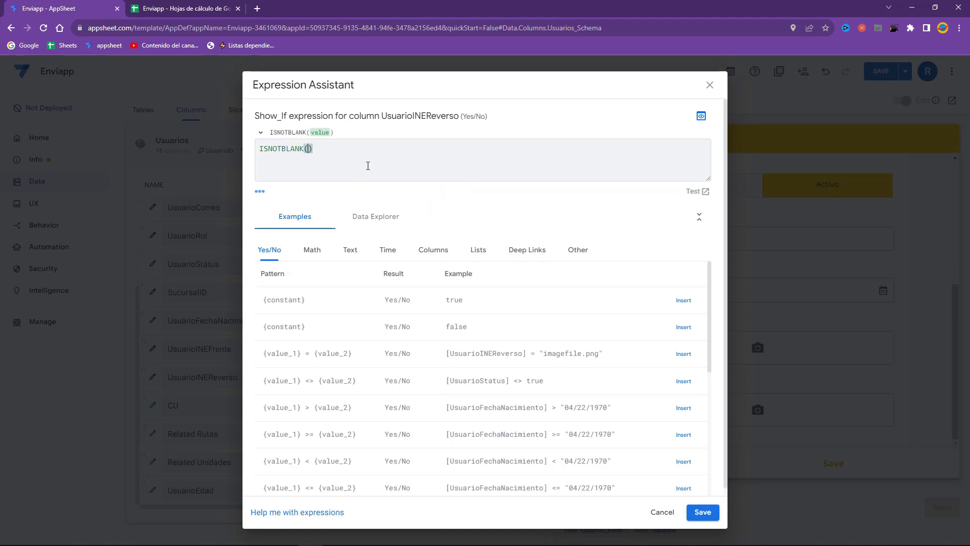
left_click(433, 250)
scroll(526, 426, "down", 2)
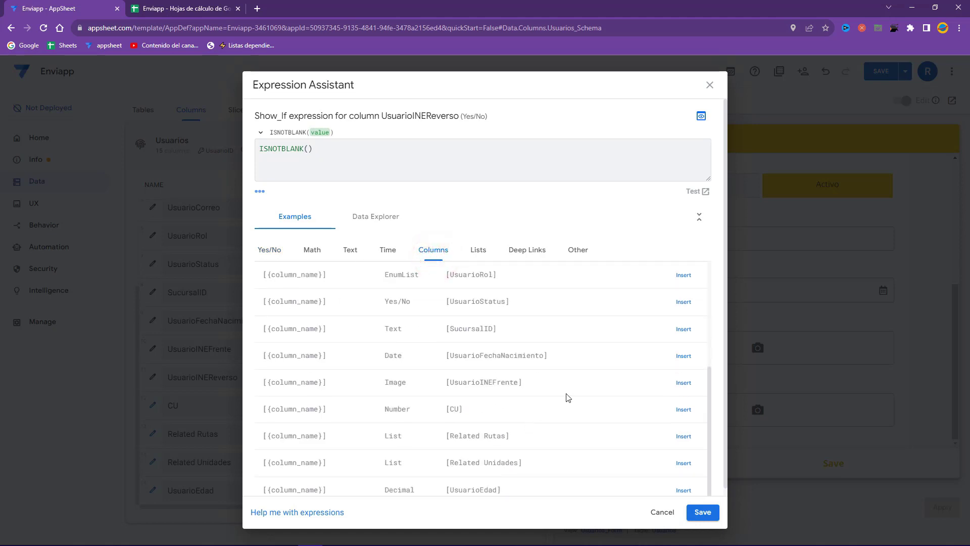
scroll(541, 399, "up", 3)
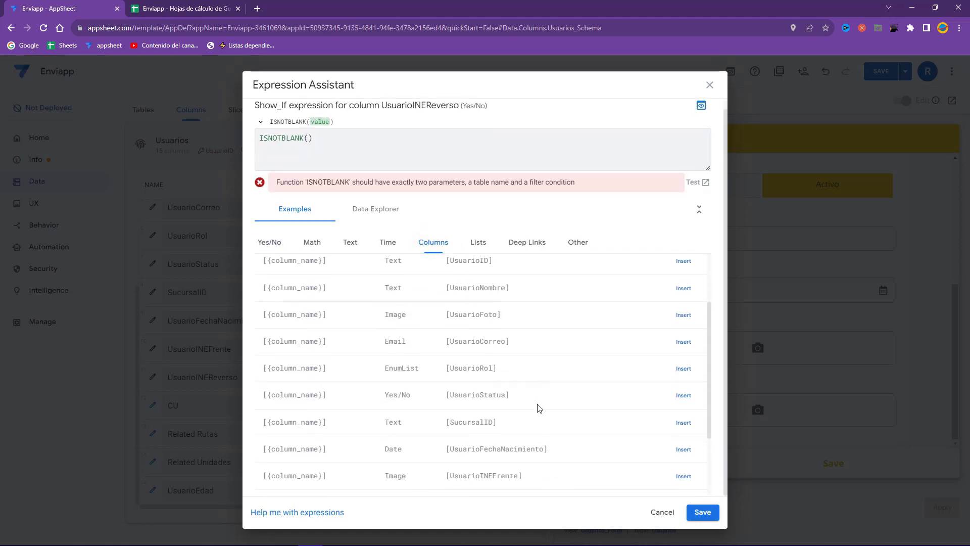
left_click(683, 426)
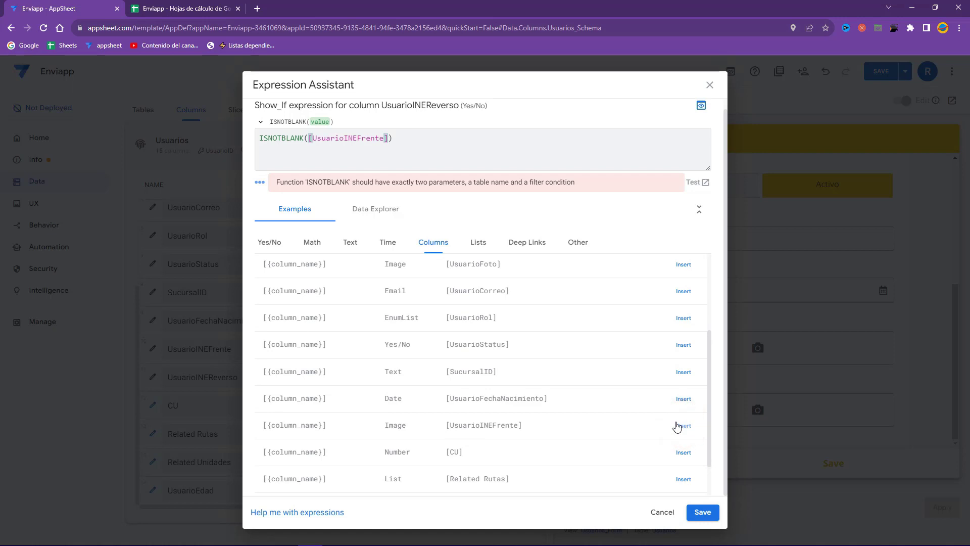
left_click(707, 514)
left_click(639, 117)
left_click(883, 70)
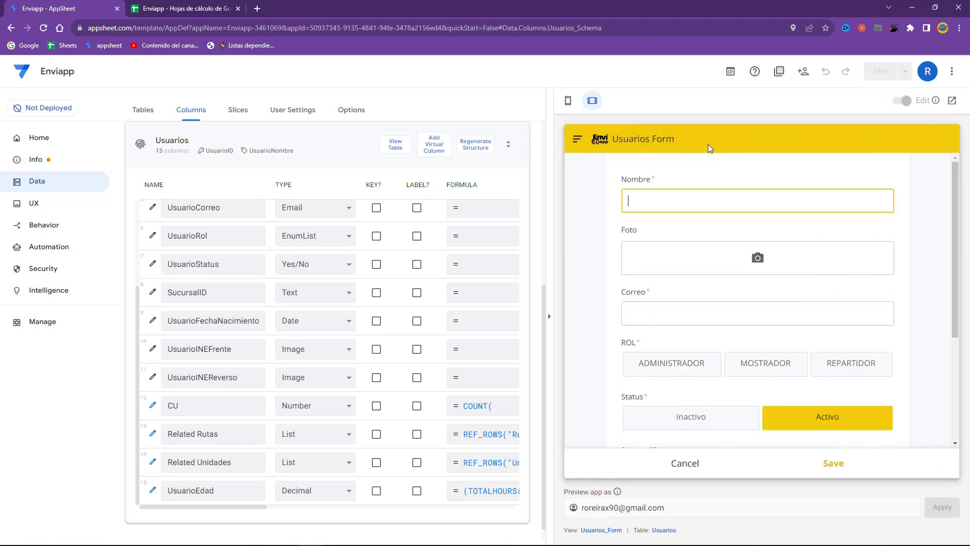
Enter the new user's full name and e-mail, and set the role to MOSTRADOR.
key("Tab")
left_click(670, 313)
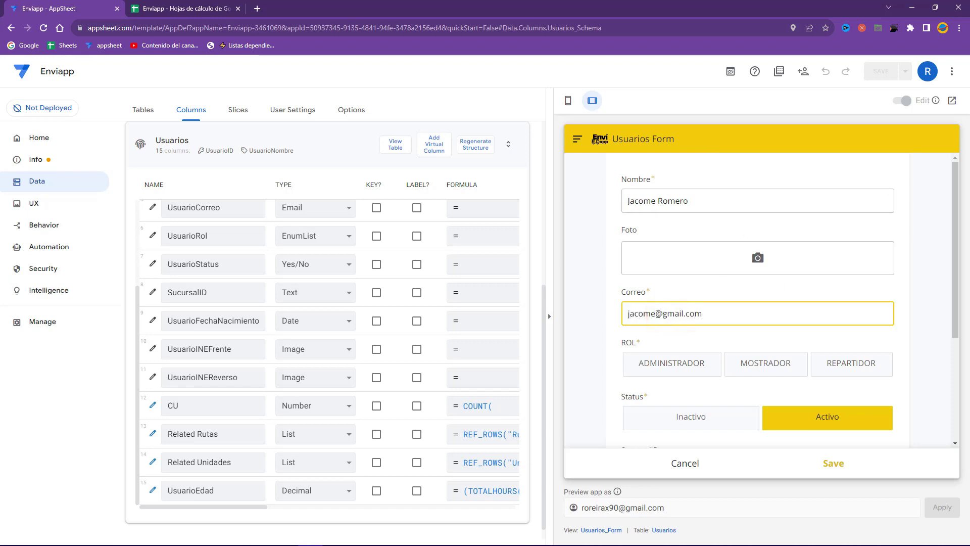
scroll(707, 318, "down", 1)
left_click(760, 316)
scroll(674, 344, "down", 2)
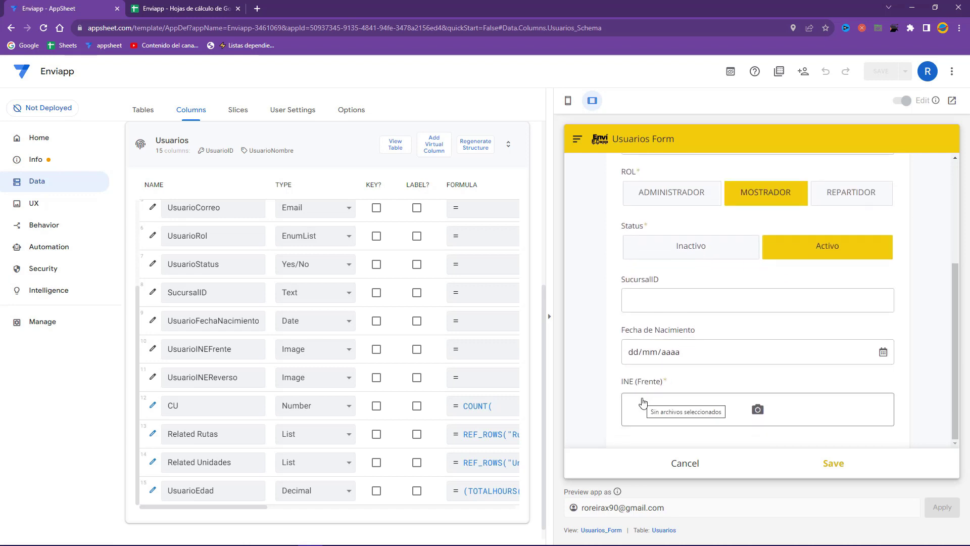
Set the birth date to 24/08/1975 using the date picker.
left_click(884, 351)
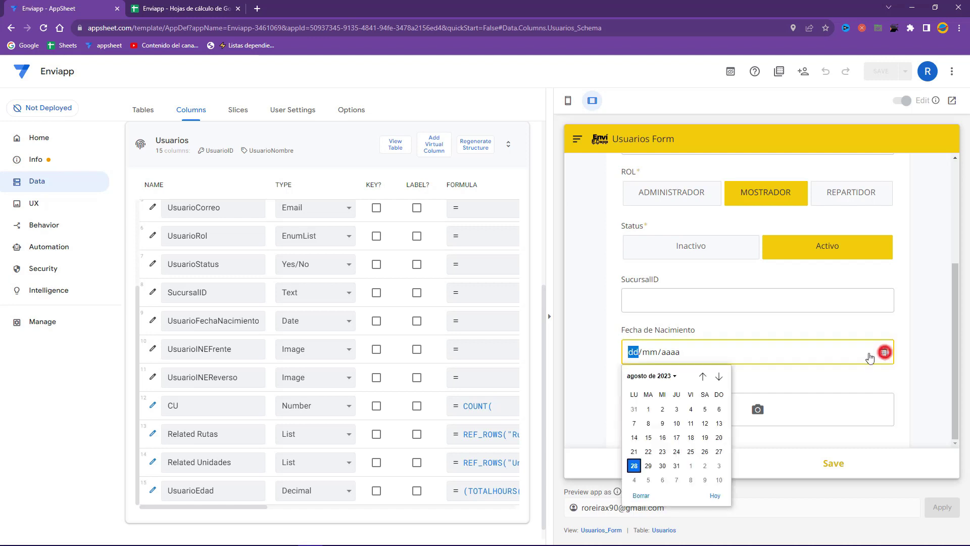
left_click(677, 451)
left_click(667, 351)
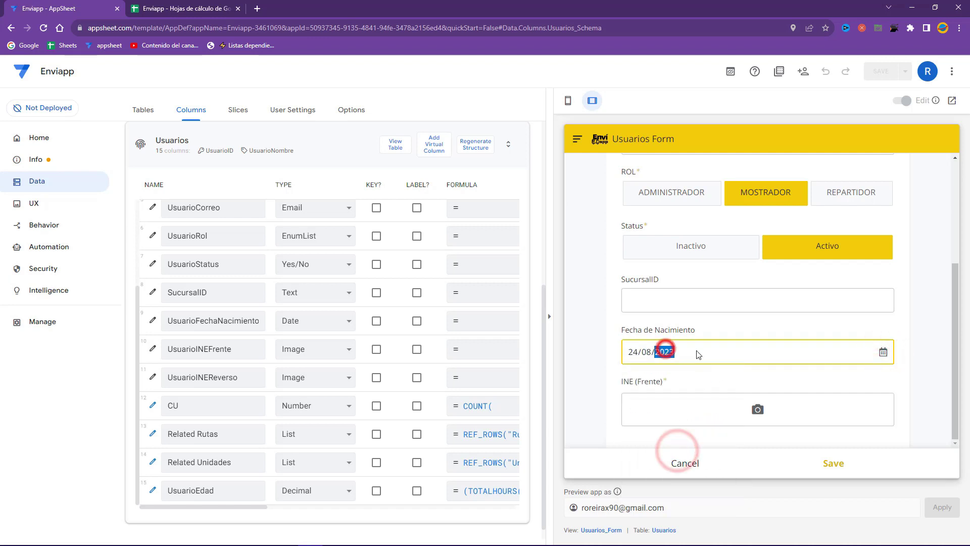
type("1975")
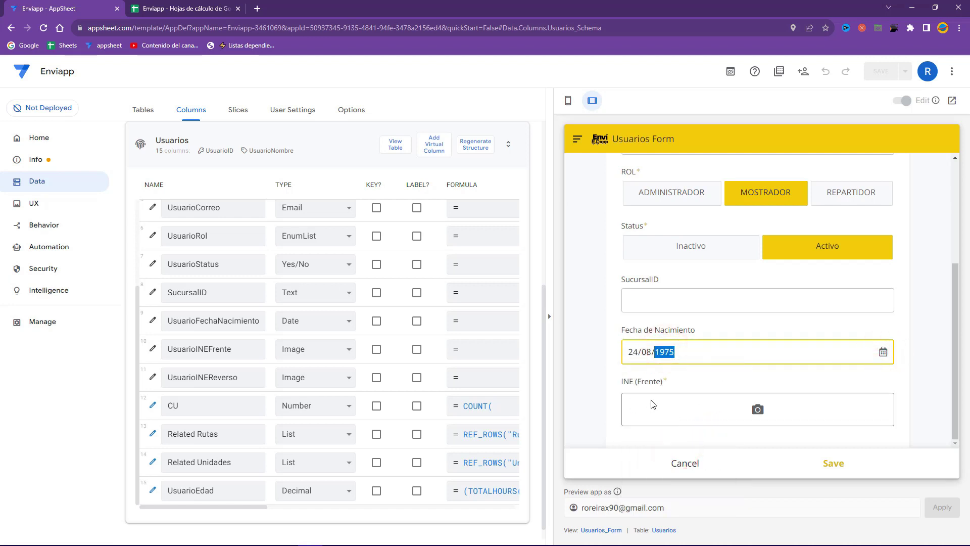
left_click(955, 342)
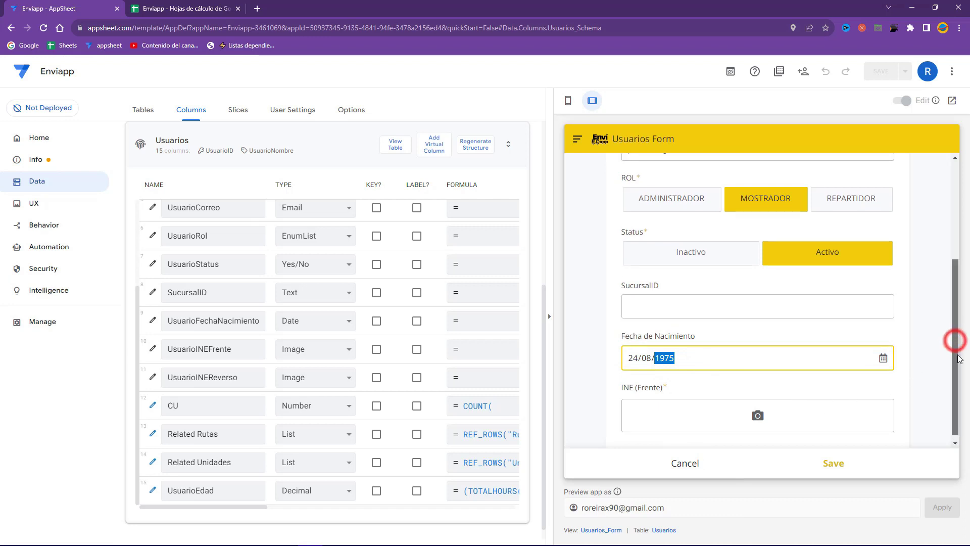
Attach the INEFrente image, attempt a save, then clear the front image.
left_click(751, 411)
double_click(138, 90)
scroll(751, 321, "down", 3)
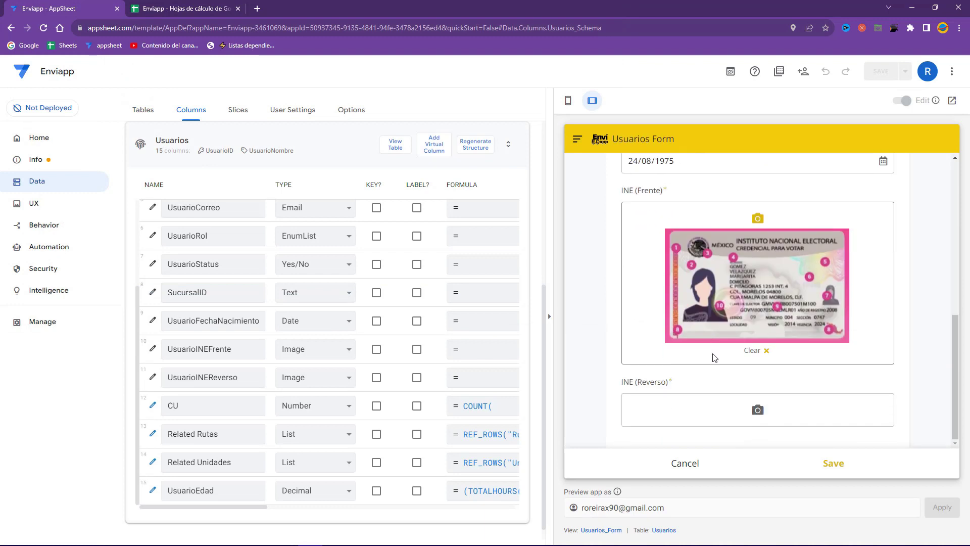
left_click(632, 384)
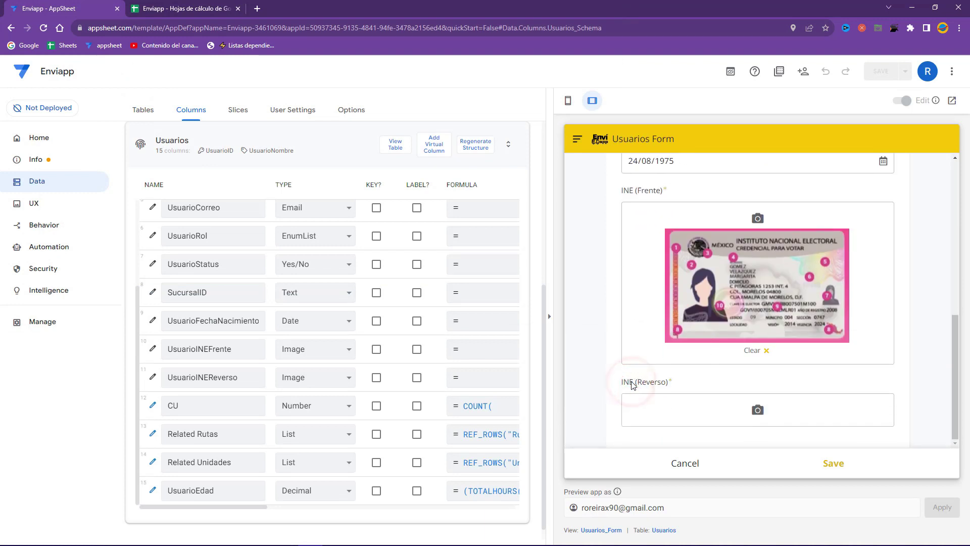
left_click(834, 463)
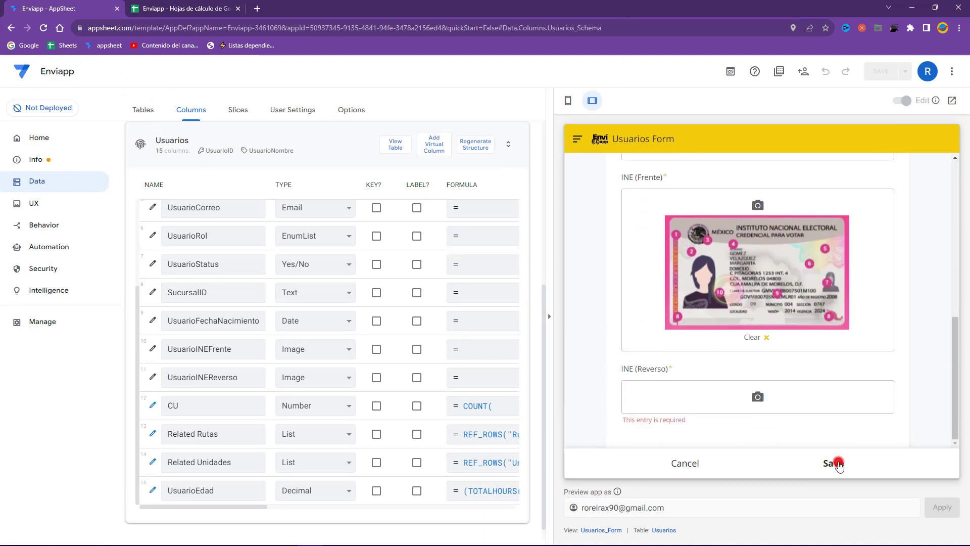
left_click(767, 338)
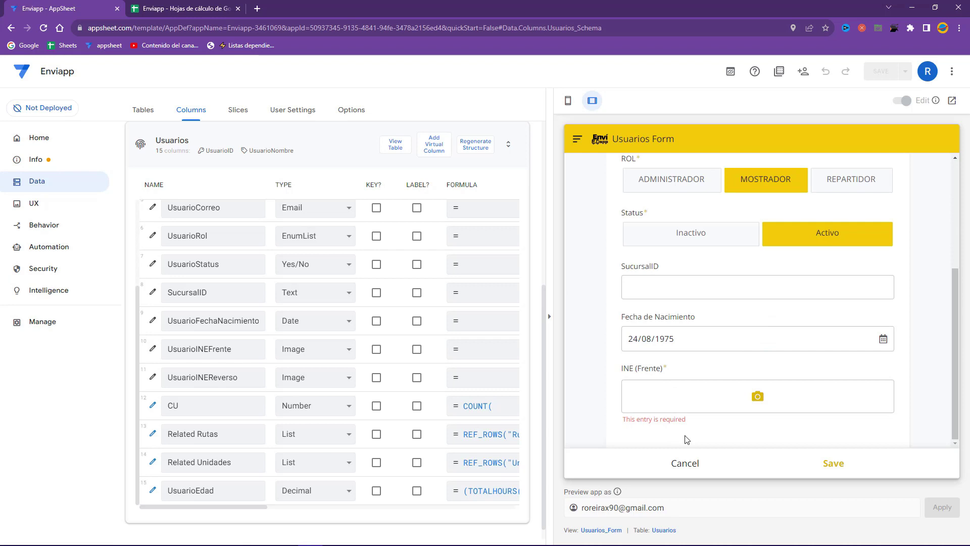
Attach the INE front and back card images, save the record, and go to Sheets.
left_click(758, 396)
double_click(132, 94)
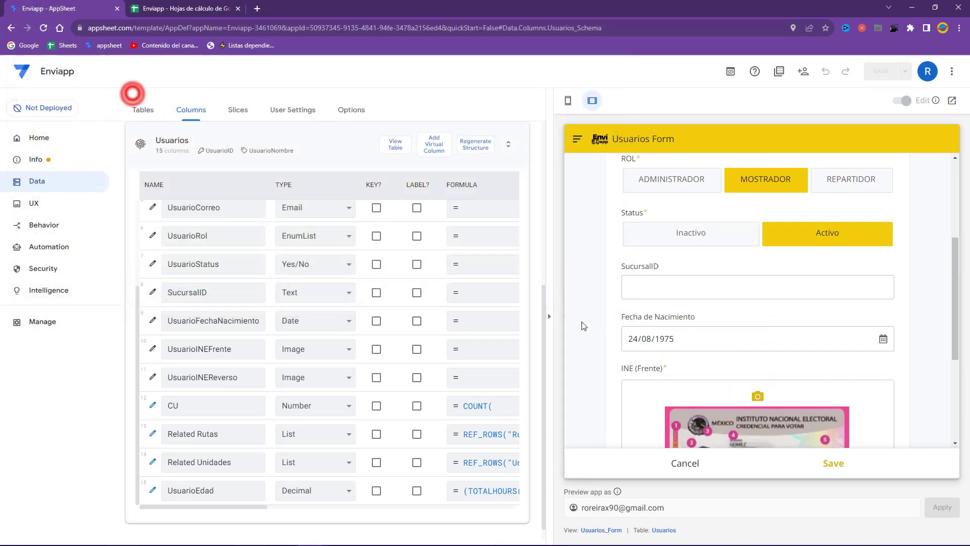
scroll(705, 339, "down", 4)
left_click(757, 397)
double_click(198, 89)
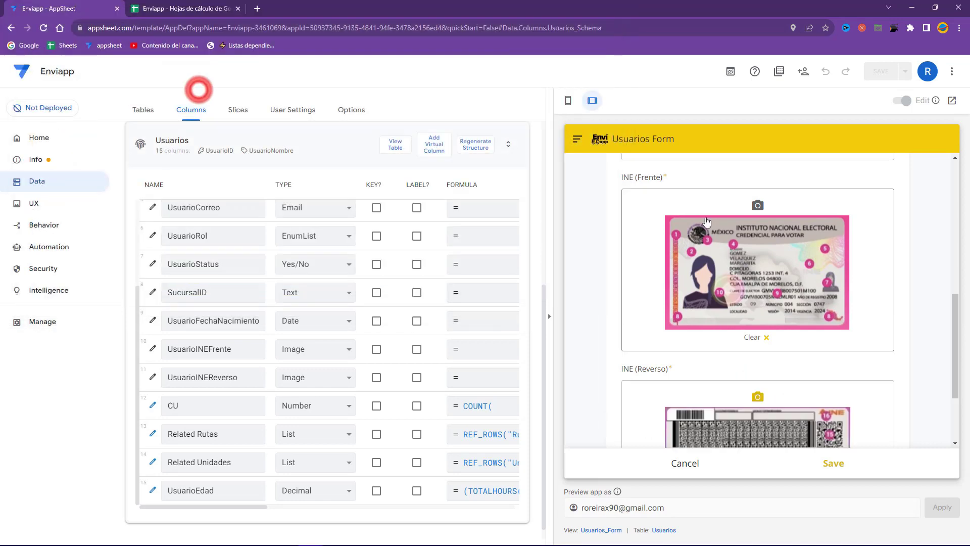
left_click(825, 463)
left_click(184, 6)
Inspect the new user row and its UsuarioINEFrente and UsuarioINEReverso image paths in the sheet.
left_click(411, 263)
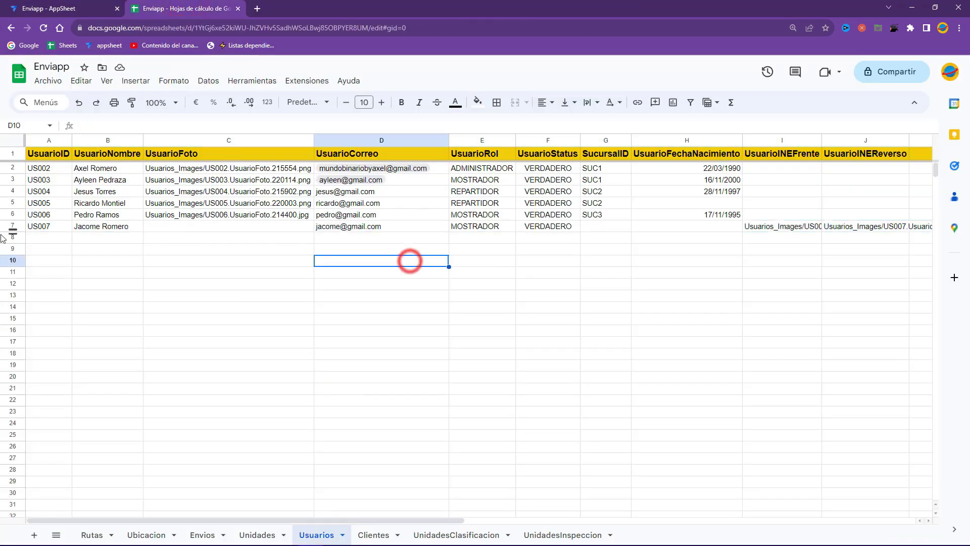
left_click(12, 226)
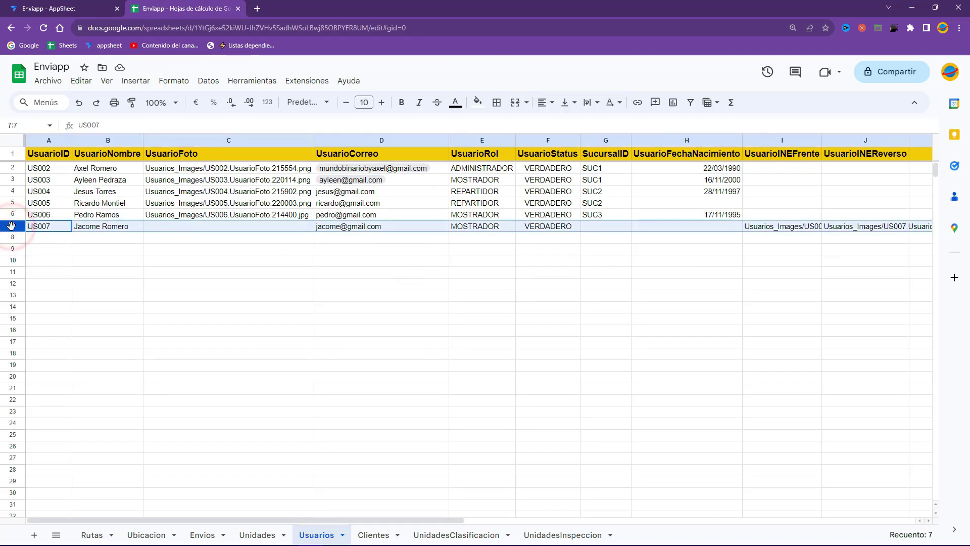
left_click_drag(775, 154, 780, 244)
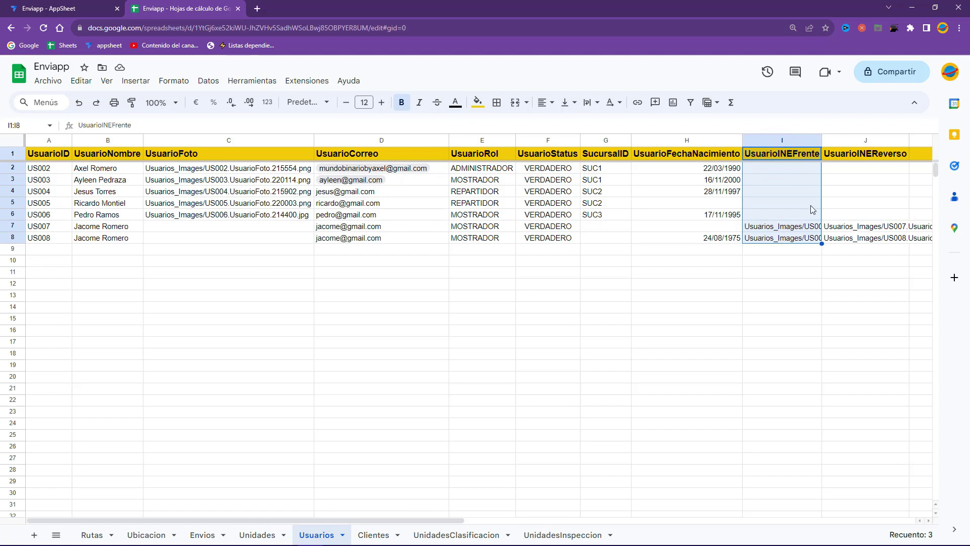
left_click_drag(854, 154, 859, 237)
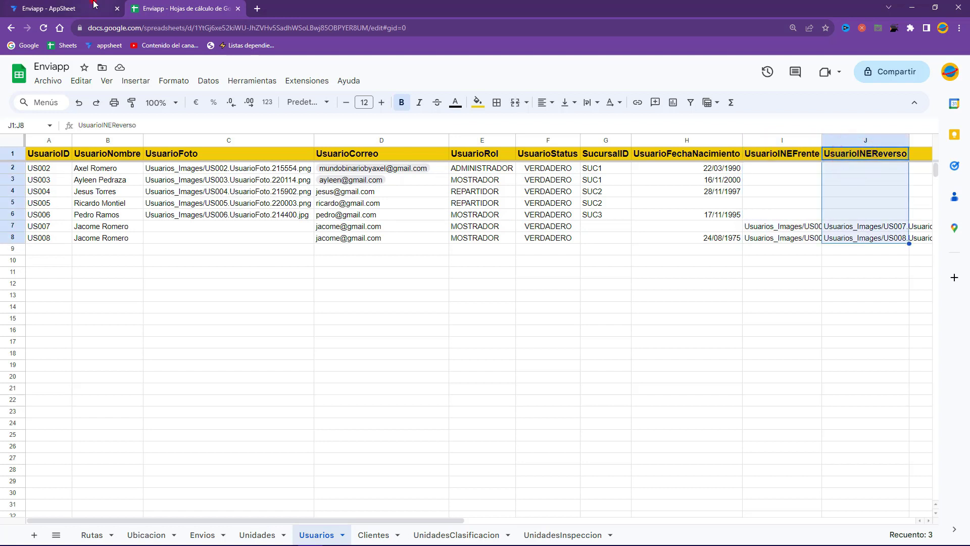
left_click(93, 4)
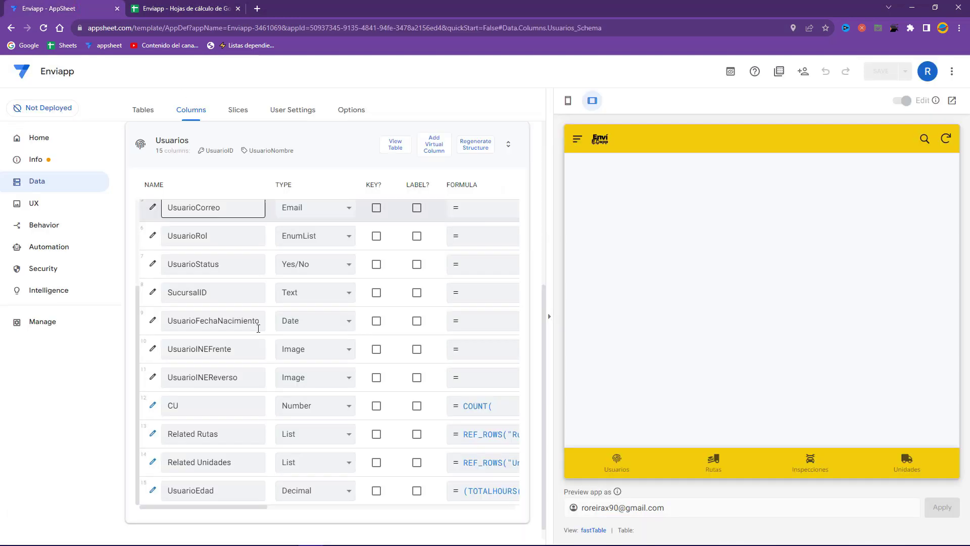
Toggle the preview between phone and tablet, and view the ADMINISTRADOR user's details and email.
left_click(599, 457)
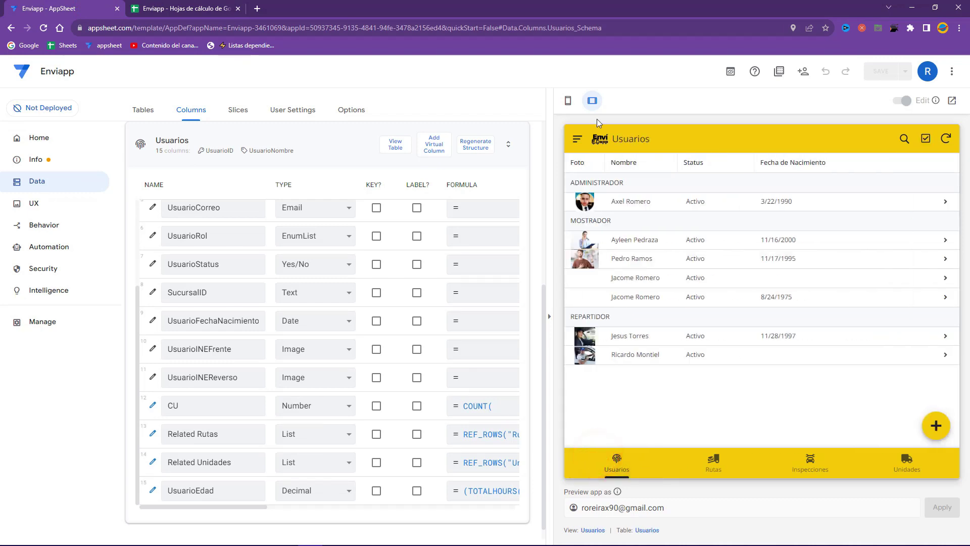
left_click(568, 101)
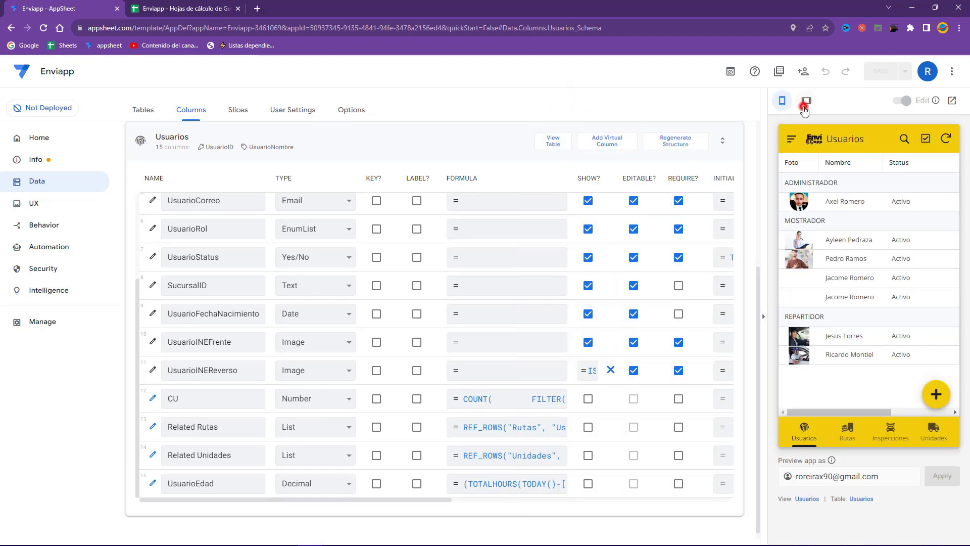
left_click(805, 101)
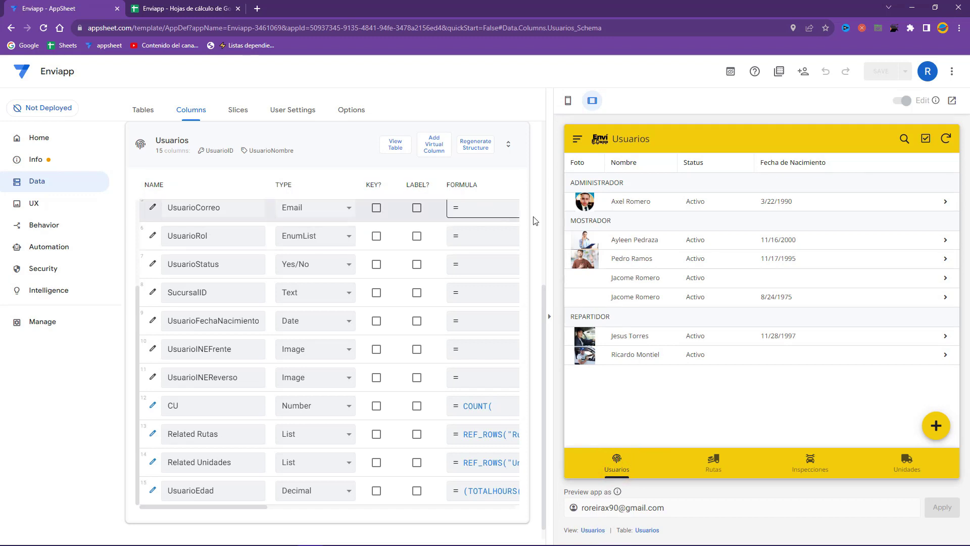
left_click(654, 201)
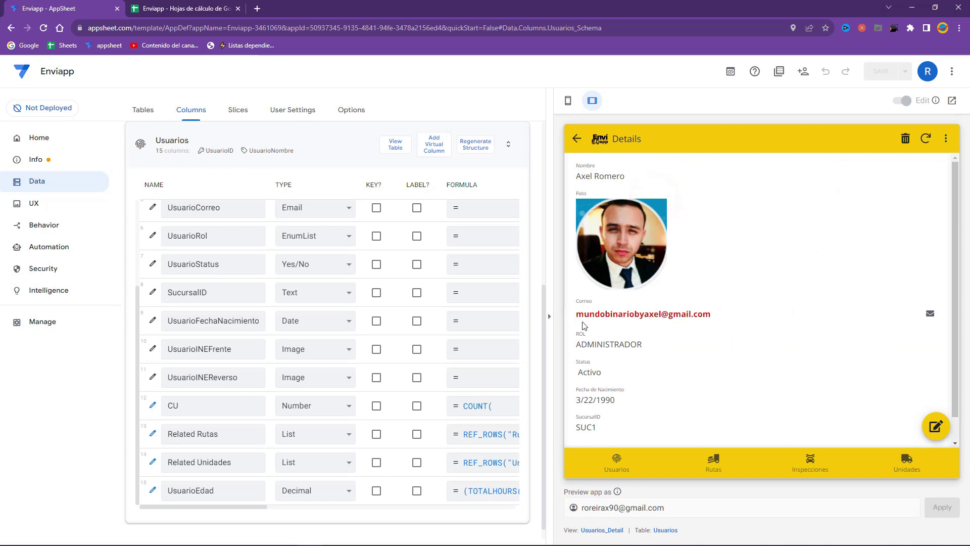
left_click_drag(581, 317, 703, 316)
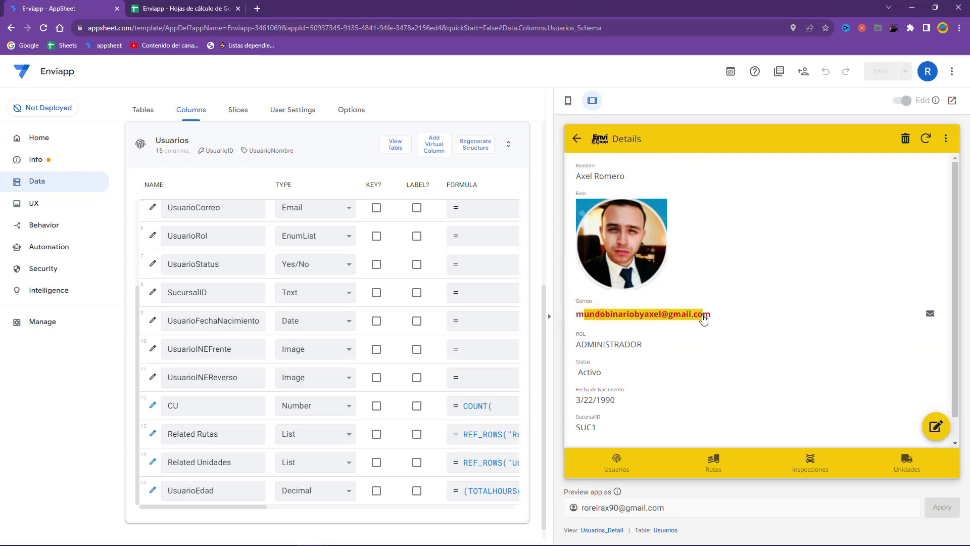
left_click(620, 456)
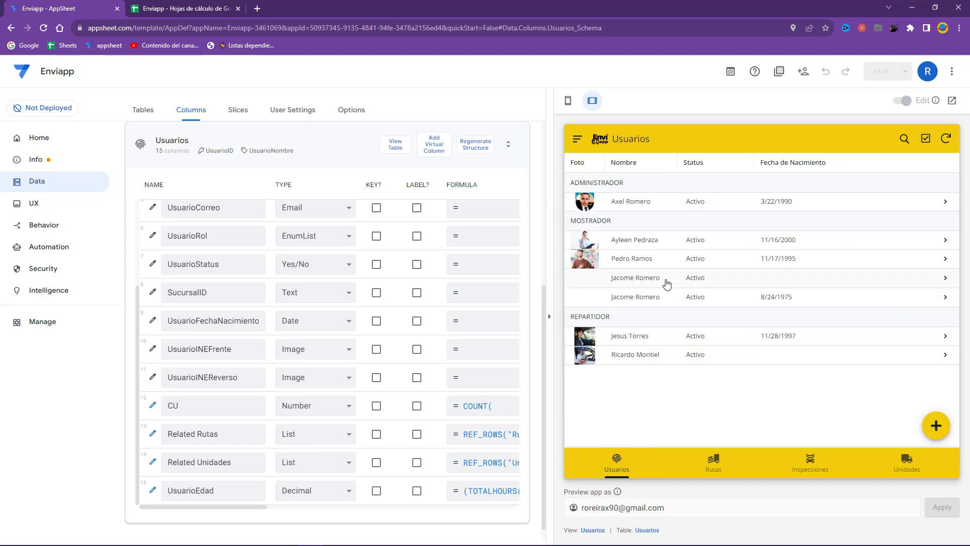
View a REPARTIDOR user's details, a newly added user, then the user born 8/24/1975.
left_click(628, 335)
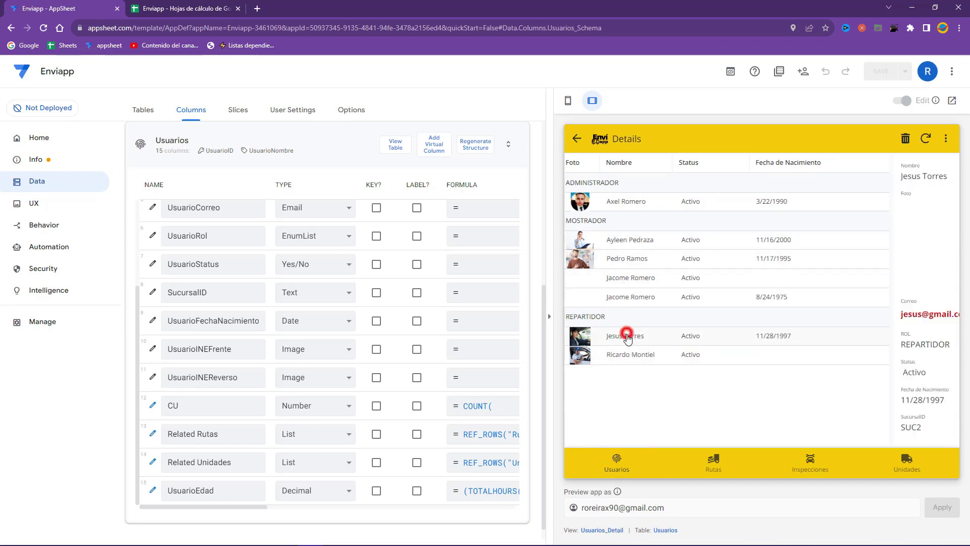
left_click(588, 176)
left_click_drag(584, 314, 640, 317)
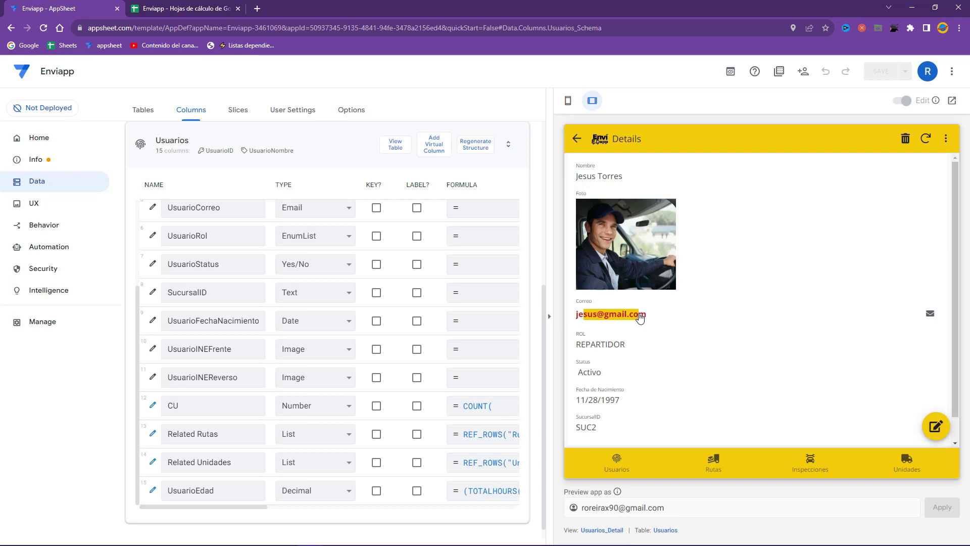
left_click(577, 139)
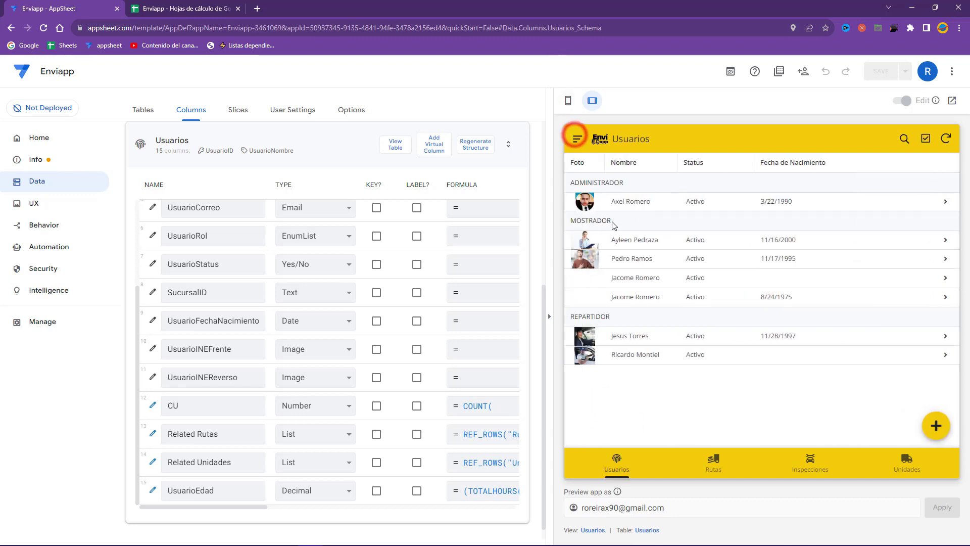
left_click(640, 277)
left_click(573, 145)
left_click(626, 297)
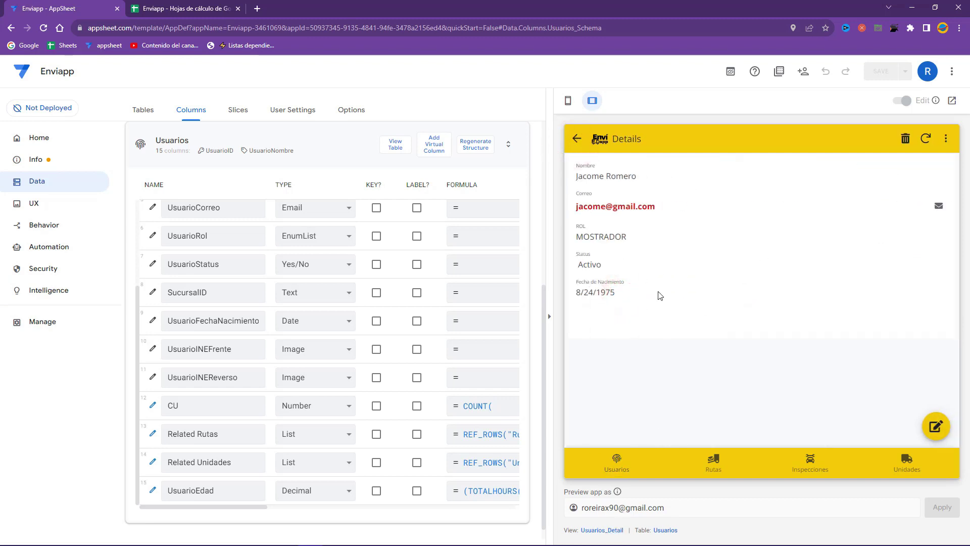
Add UsuarioINEFrente and UsuarioINEReverso to the Usuarios_Detail view's column order.
left_click(602, 530)
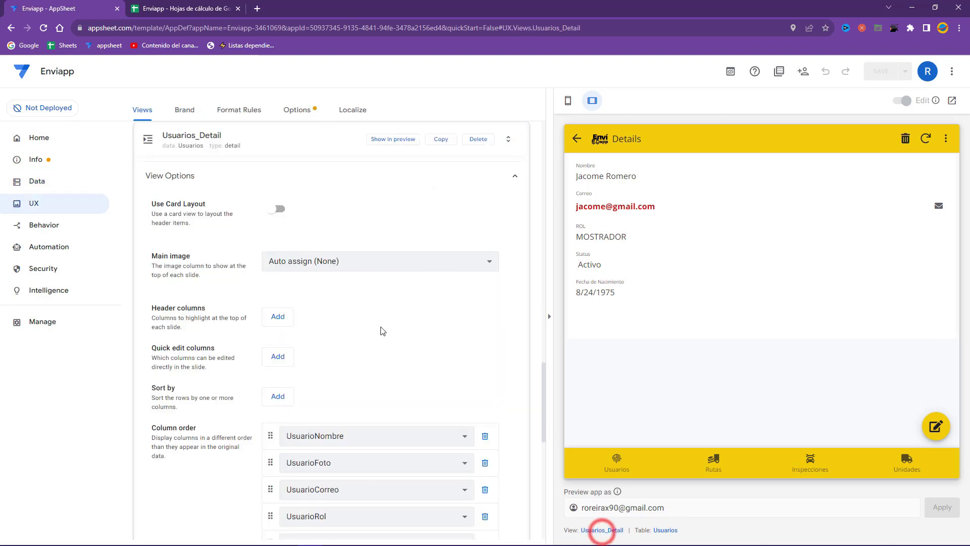
scroll(379, 368, "down", 4)
left_click(289, 418)
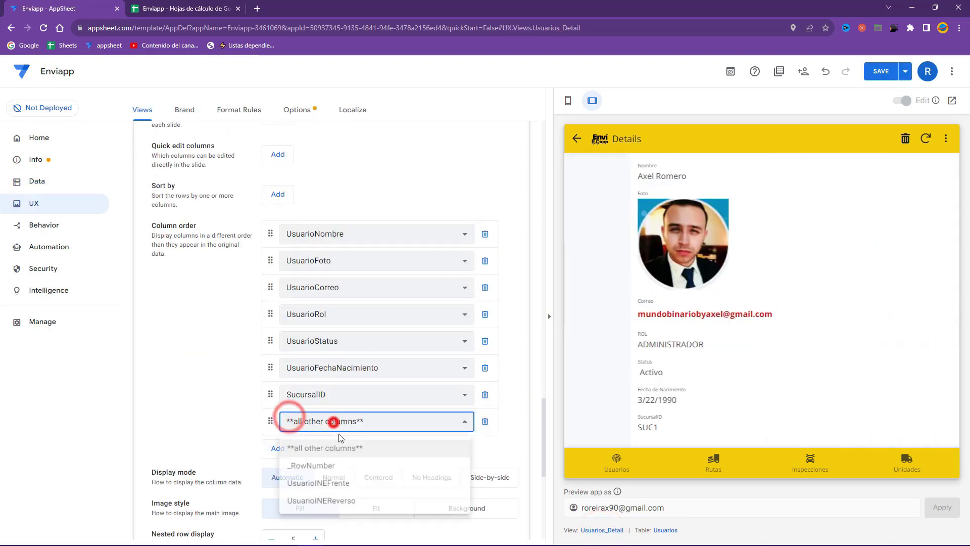
left_click(332, 484)
left_click(284, 448)
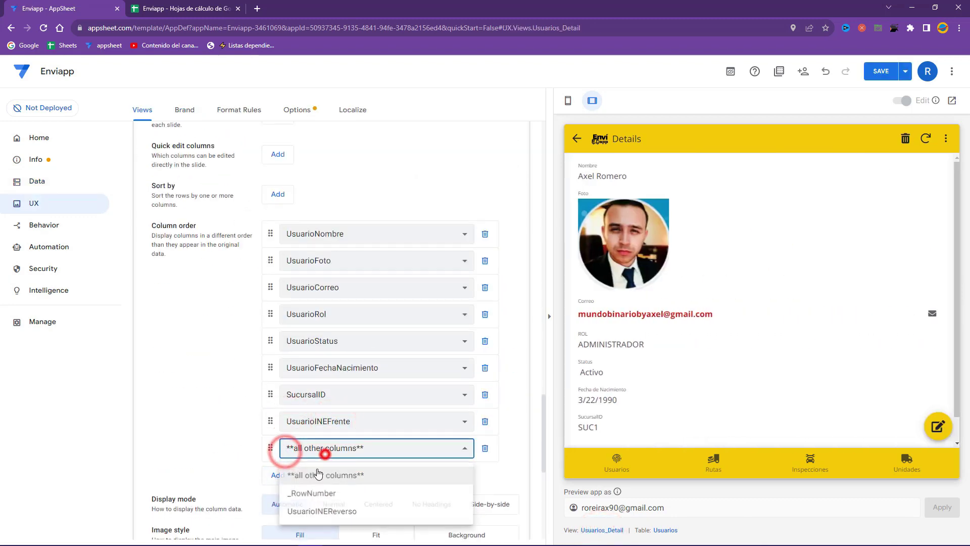
left_click(331, 509)
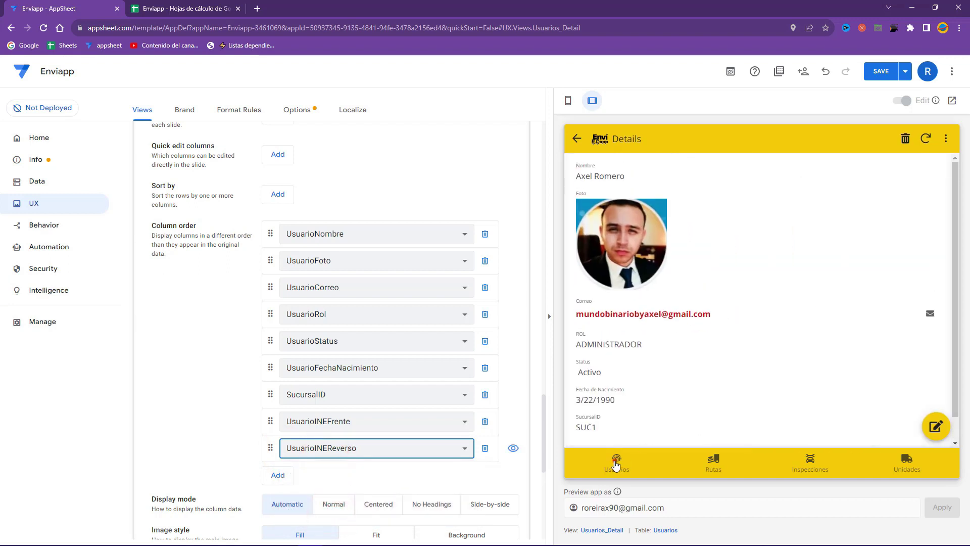
Reopen the 8/24/1975 user's details in the preview and save the app.
left_click(617, 462)
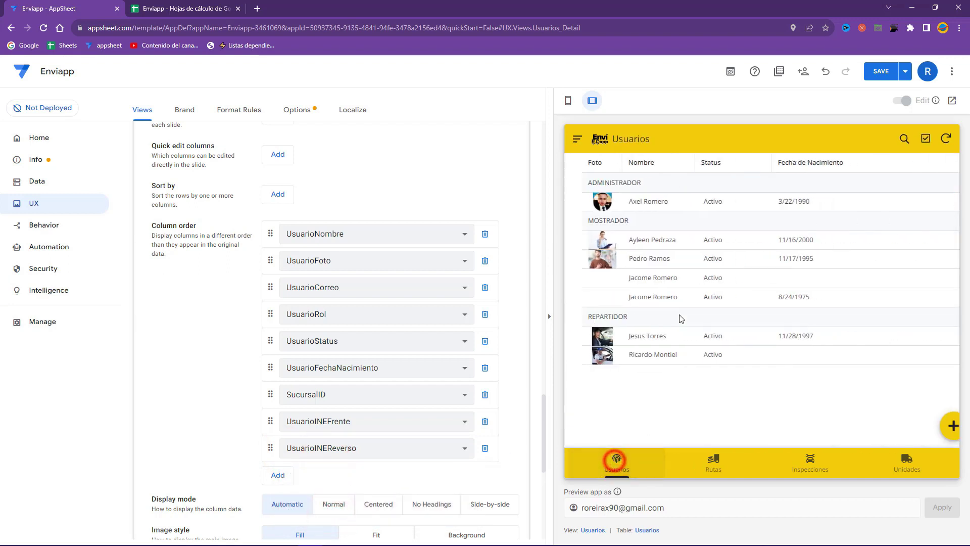
left_click(642, 295)
scroll(677, 309, "down", 3)
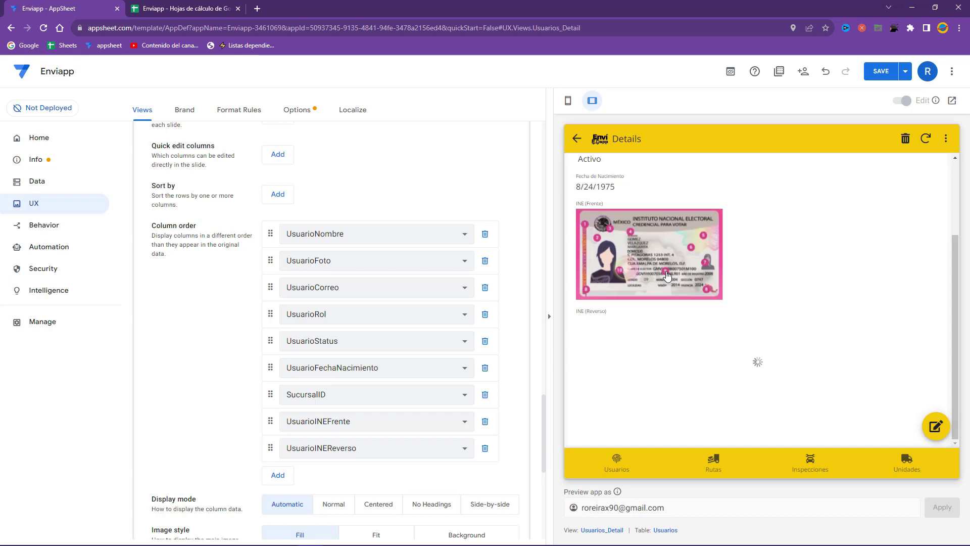
left_click(888, 75)
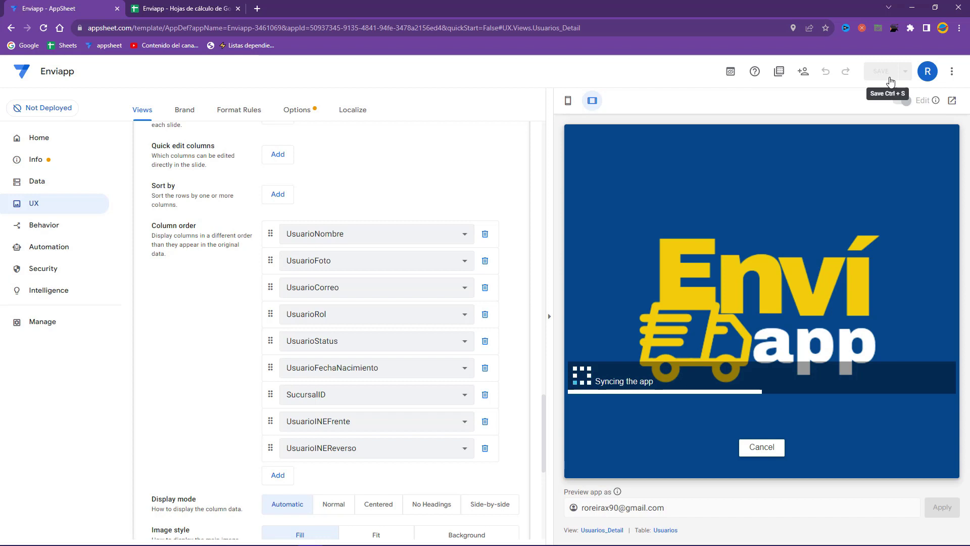
Check a user's role value in the Usuarios sheet, then return to AppSheet.
left_click(182, 8)
left_click(493, 177)
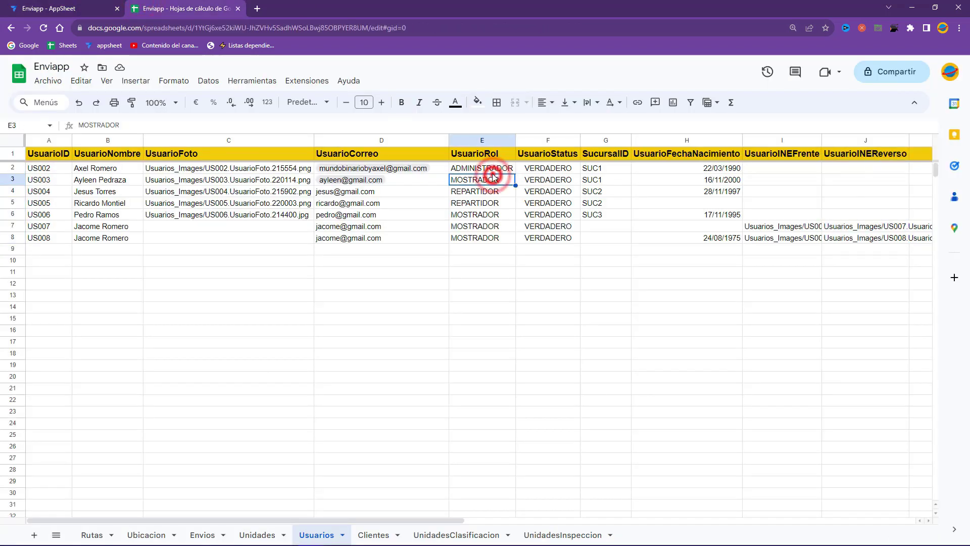
left_click(484, 184)
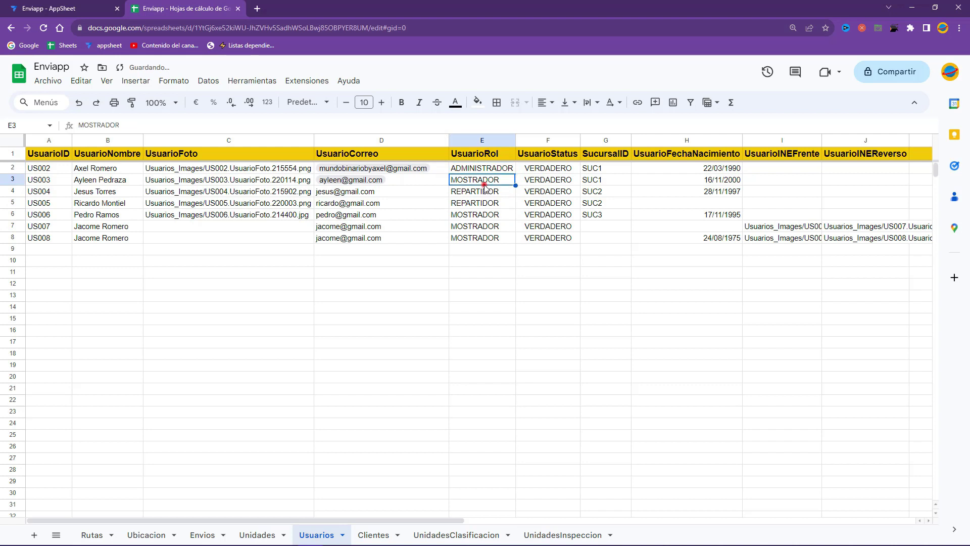
left_click(484, 188)
left_click(72, 6)
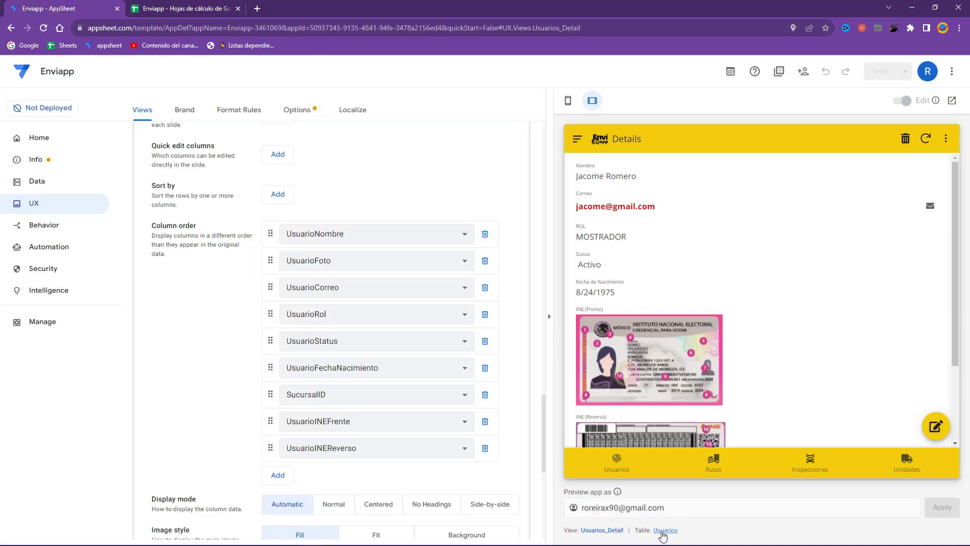
Open the UsuarioCorreo column settings from the Usuarios table's column list.
left_click(662, 531)
left_click(374, 240)
left_click(568, 100)
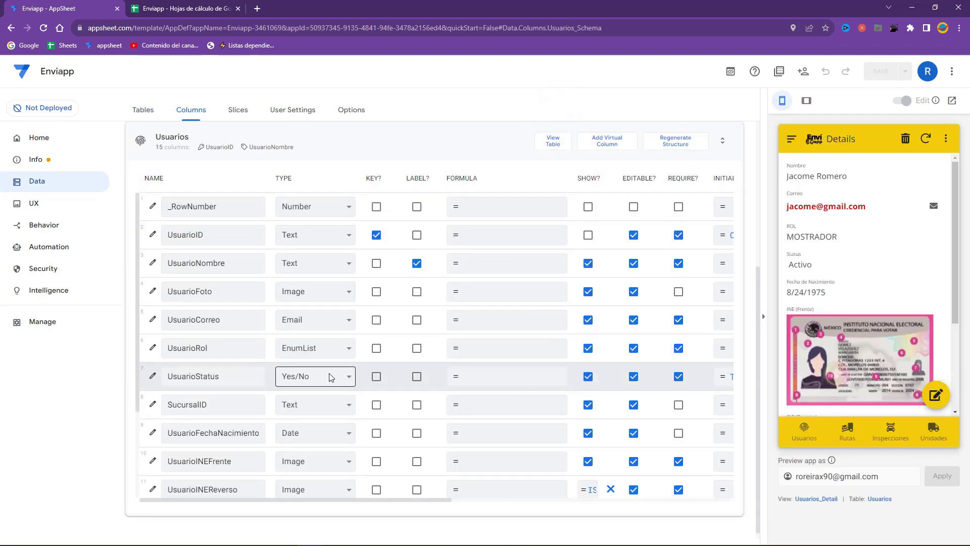
scroll(330, 377, "down", 2)
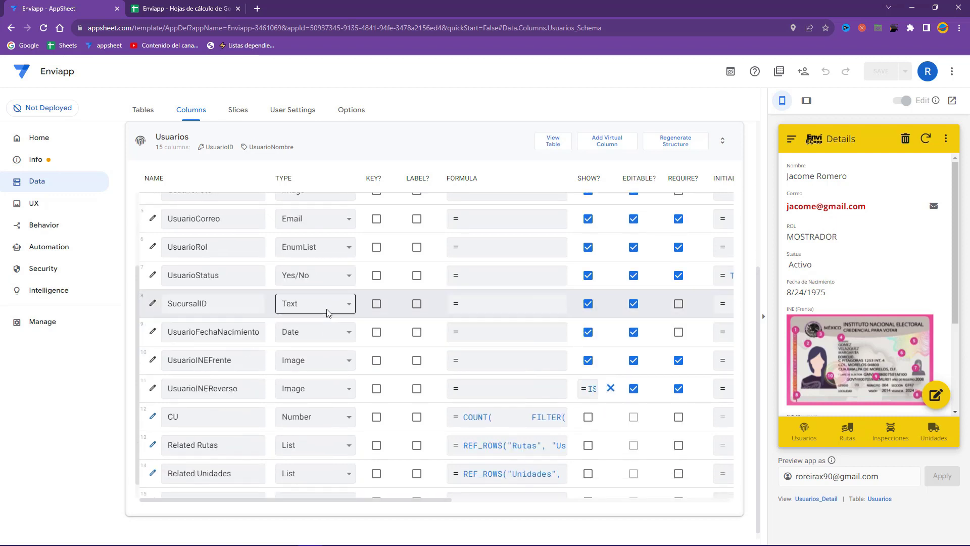
scroll(328, 312, "up", 2)
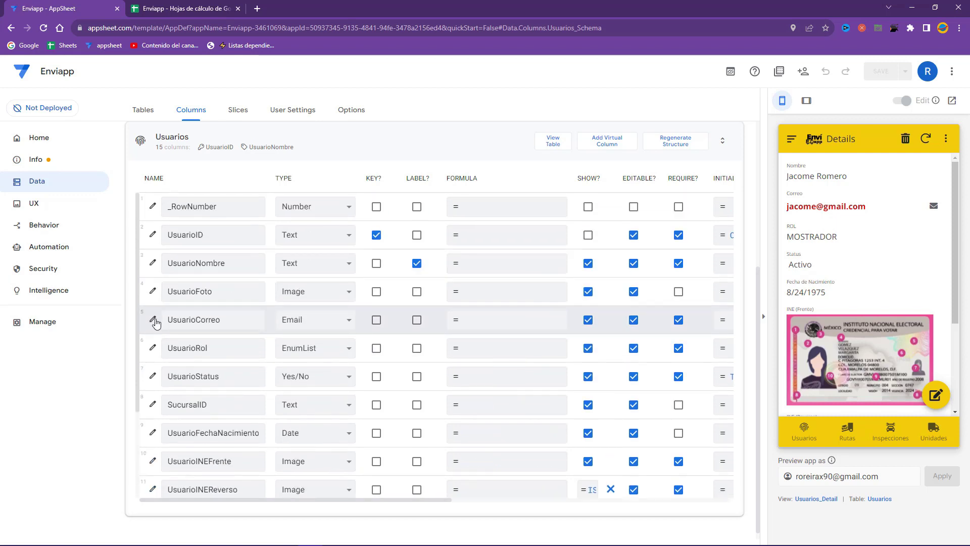
left_click(153, 320)
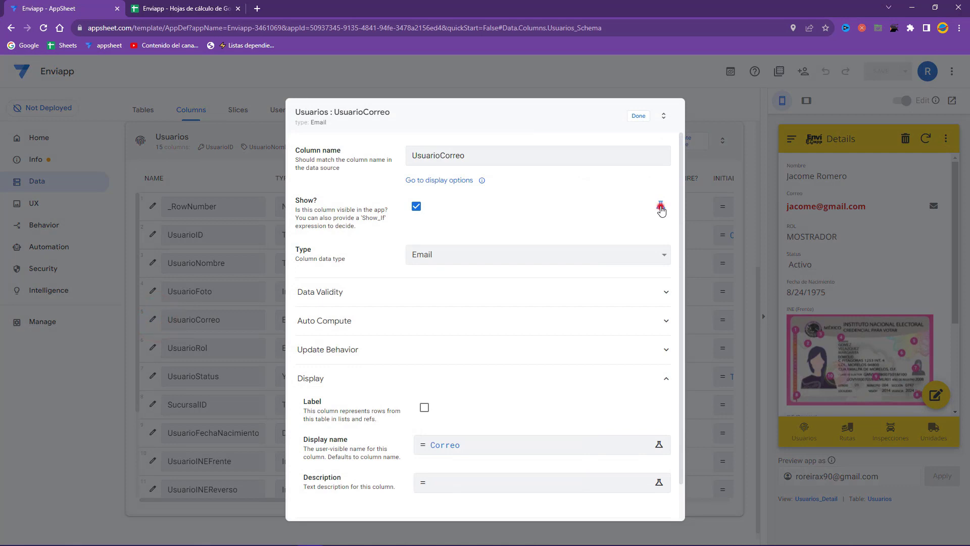
Paste the LOOKUP role-check expression as UsuarioCorreo's Show_If and fix the doubled comma.
left_click(661, 207)
left_click(522, 205)
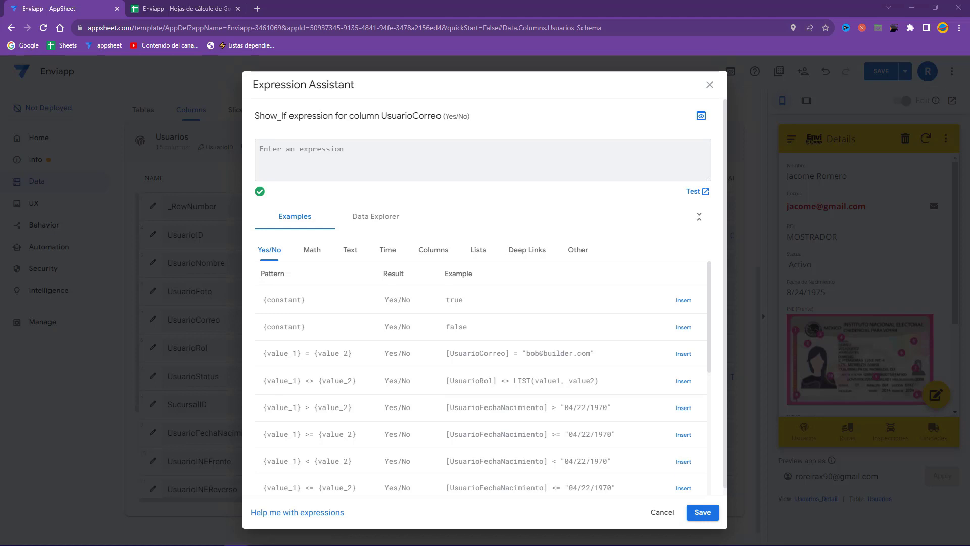
type("LOOKUP(USEREMAIL(),, \"Usuarios\", \"UsuarioCorreo\", \"UsuarioRol\") = \"ADMINISTRADOR\"")
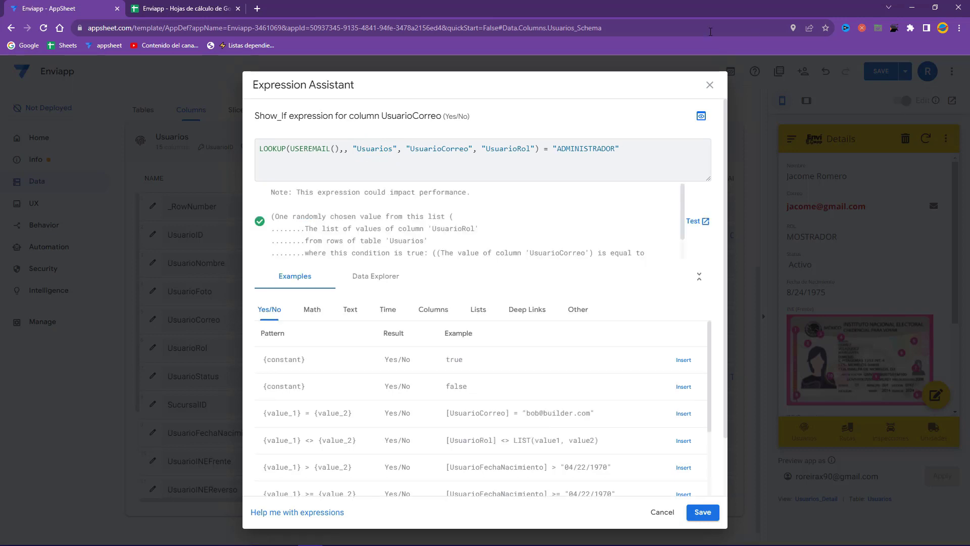
left_click(346, 149)
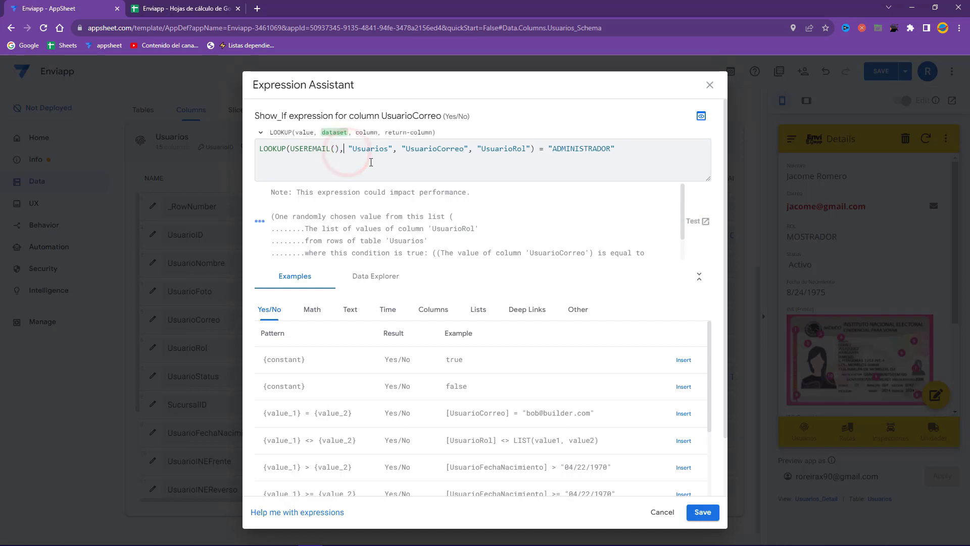
Walk through the expression's LOOKUP, USEREMAIL(), Usuarios table and UsuarioCorreo arguments against the sheet.
double_click(266, 149)
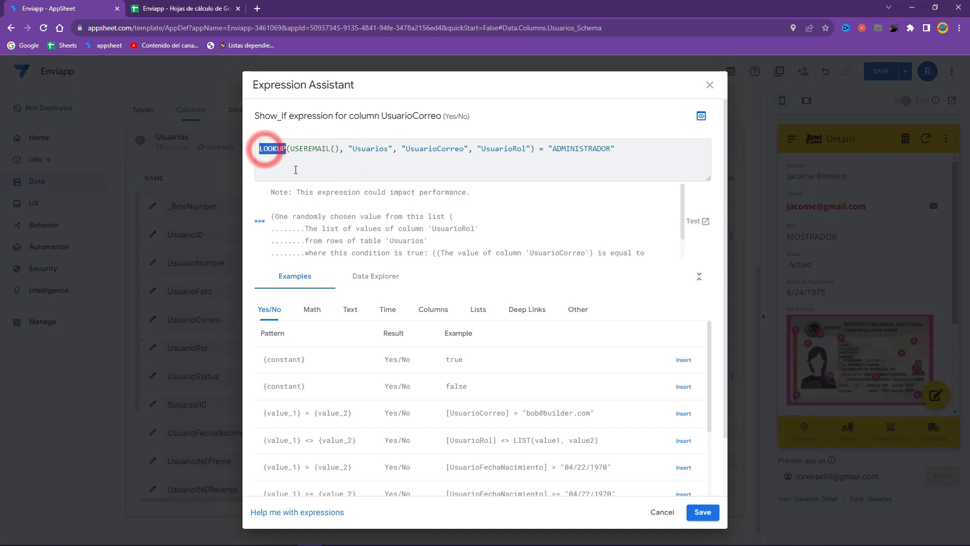
left_click_drag(291, 150, 341, 147)
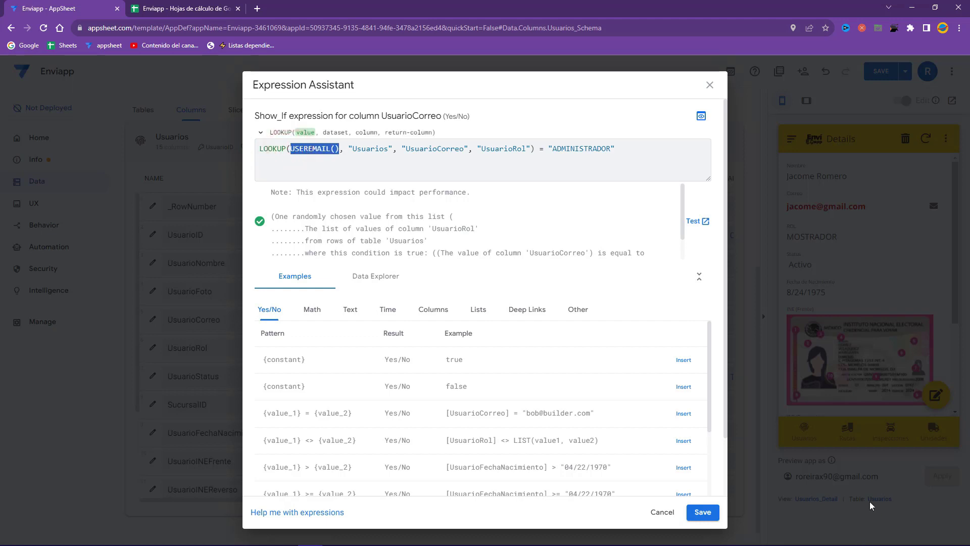
double_click(369, 148)
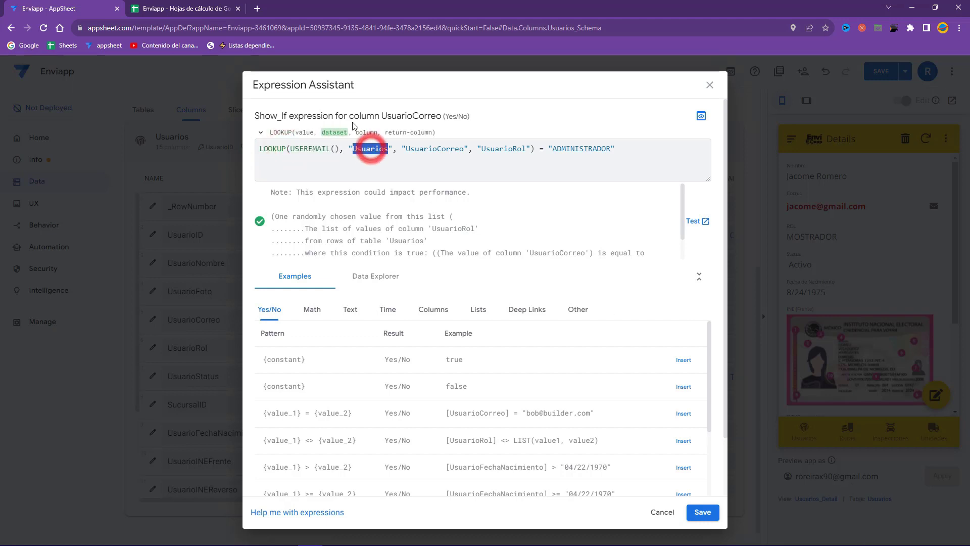
left_click(194, 8)
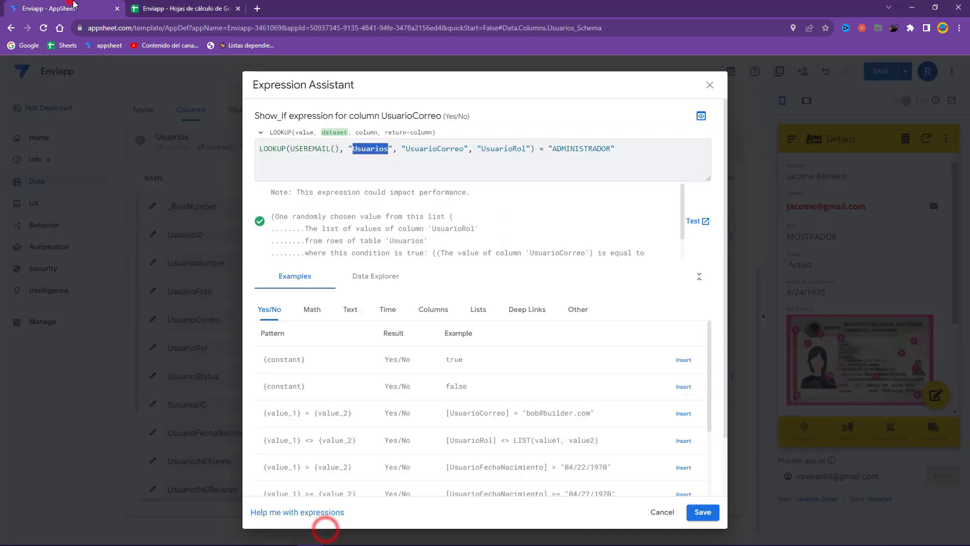
key("ctrl+shift+Tab")
double_click(427, 148)
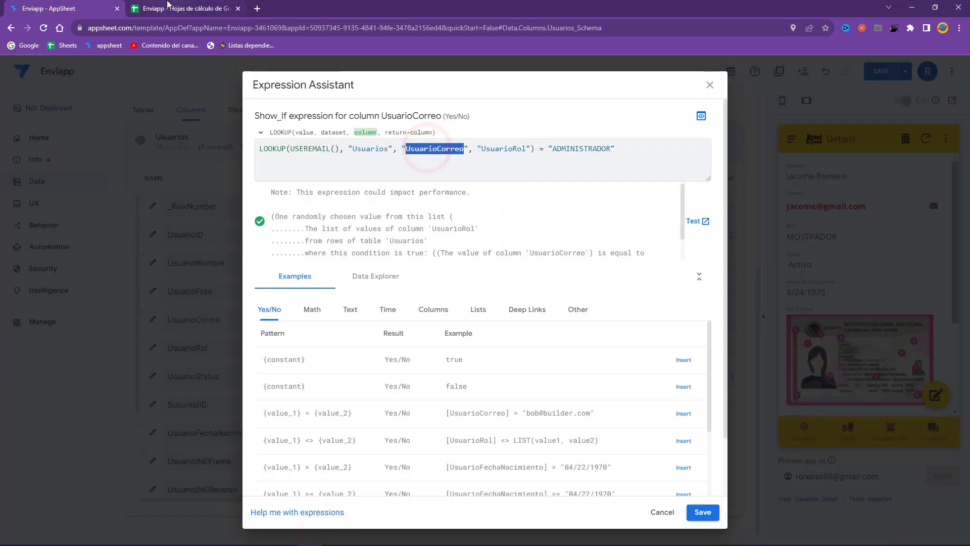
left_click(172, 8)
Match the expression's UsuarioRol and "ADMINISTRADOR" parts to the sheet's email and role columns.
left_click_drag(381, 153, 405, 237)
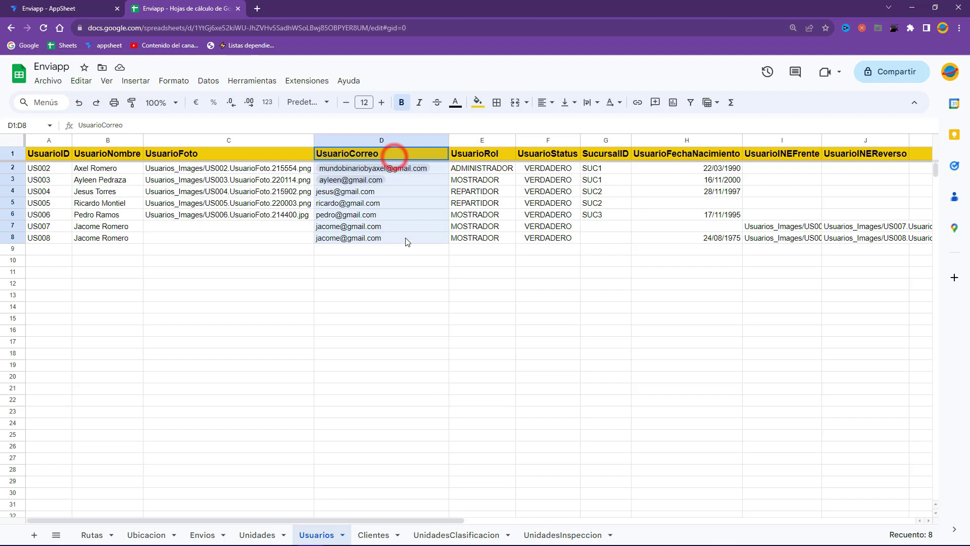
left_click(66, 8)
double_click(503, 148)
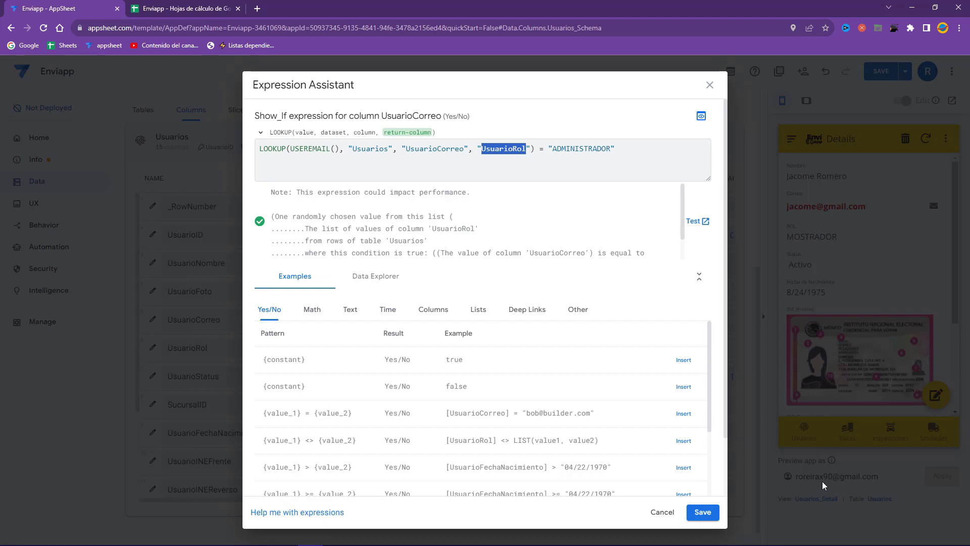
left_click(182, 8)
left_click(622, 202)
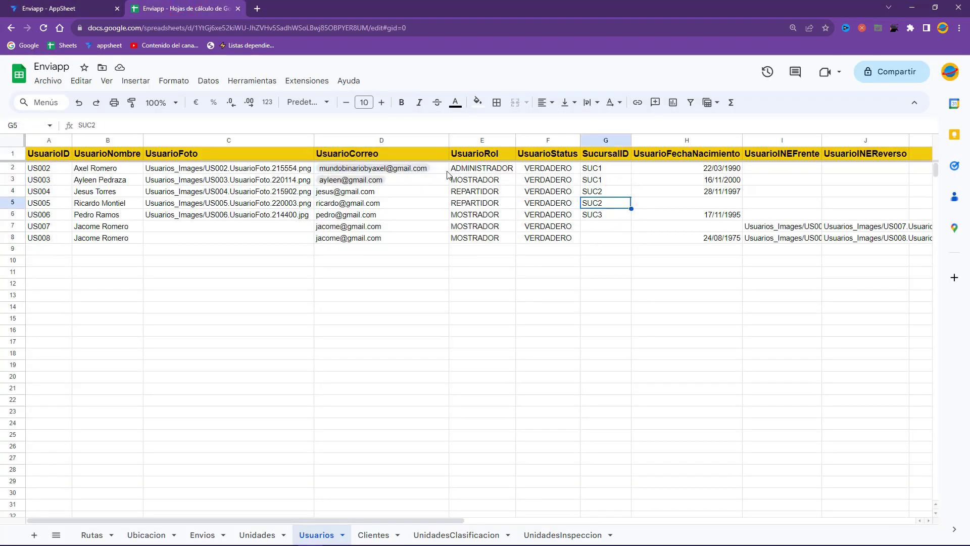
left_click_drag(444, 168, 445, 238)
left_click_drag(494, 168, 500, 239)
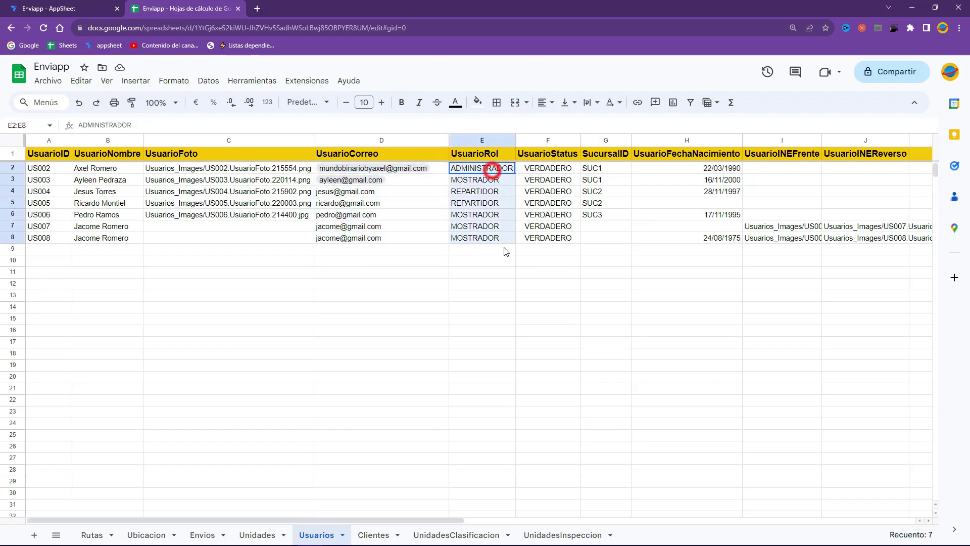
left_click(99, 8)
left_click(597, 148)
left_click_drag(615, 148, 553, 148)
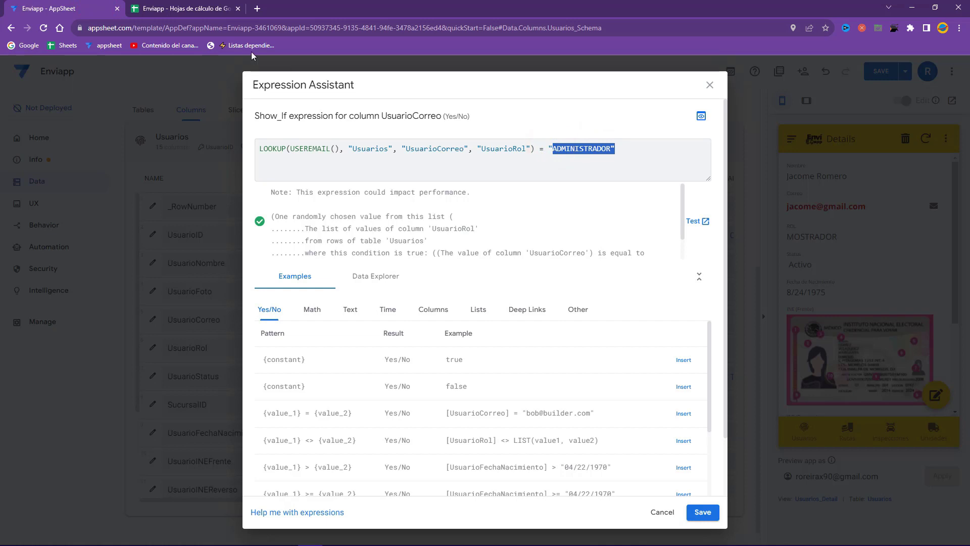
Confirm the UsuarioCorreo Show_If expression, close the column editor, and save the app.
left_click(702, 512)
left_click(638, 116)
left_click(868, 72)
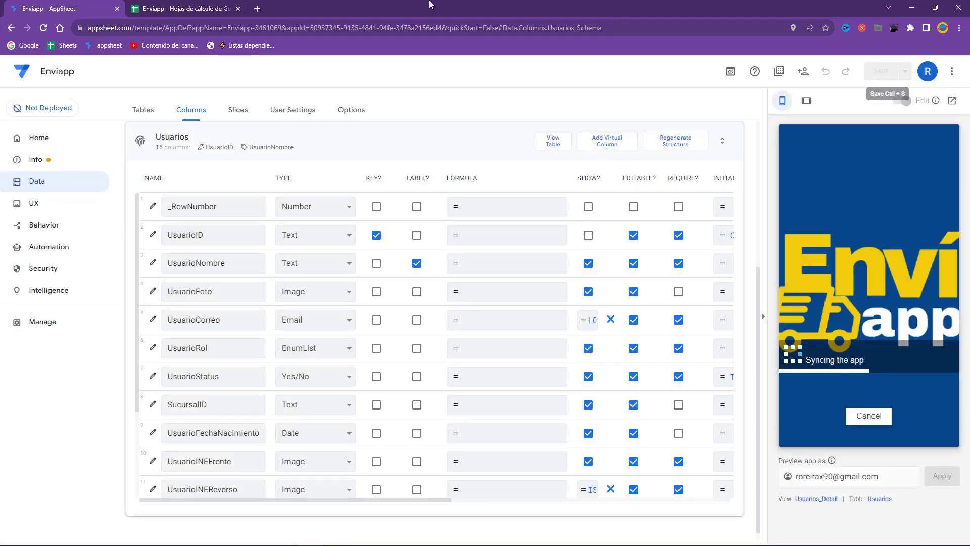
left_click(189, 7)
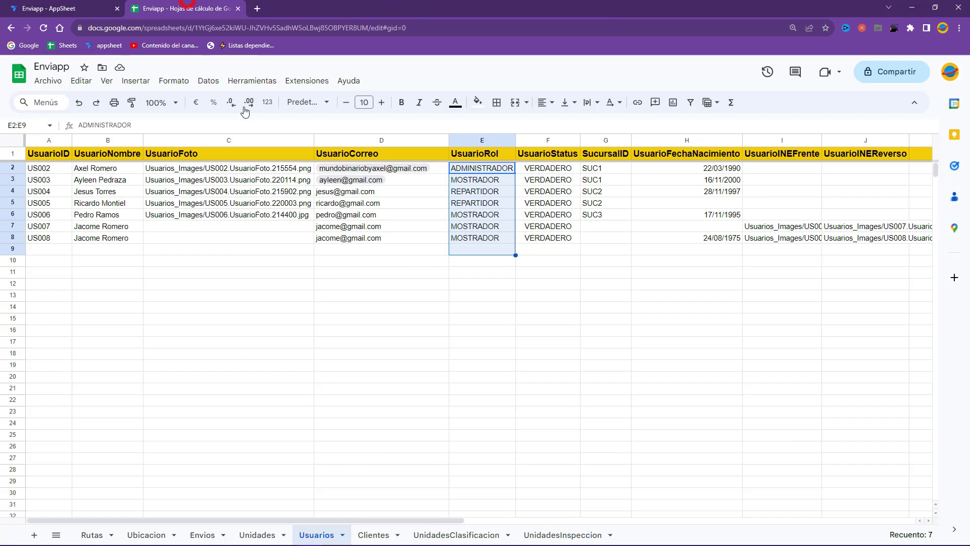
Preview the app in tablet layout as a REPARTIDOR user, using their email.
left_click(400, 192)
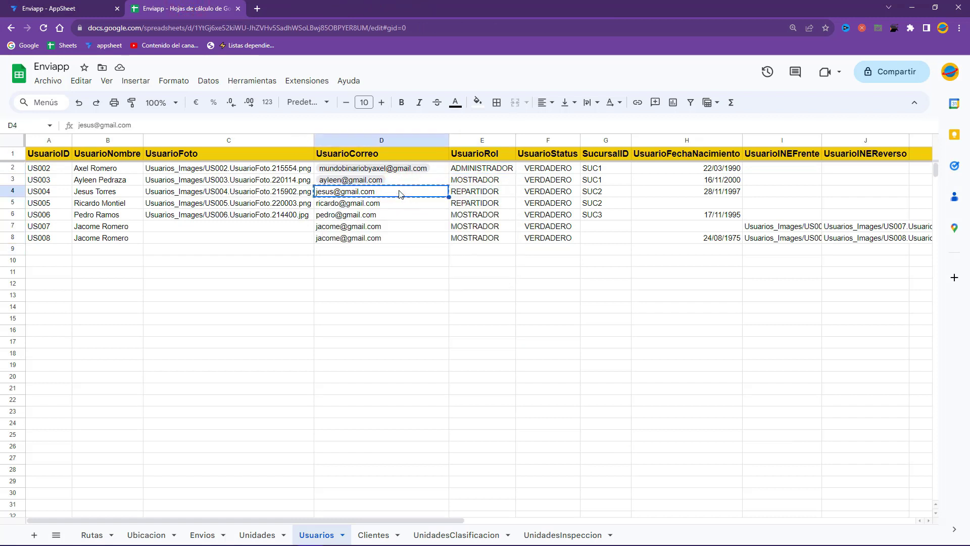
left_click(61, 8)
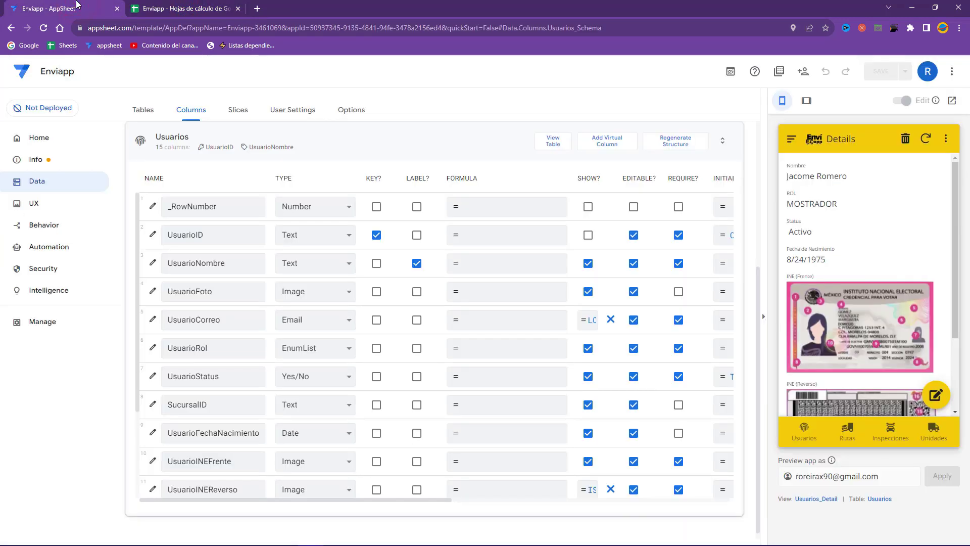
left_click(808, 100)
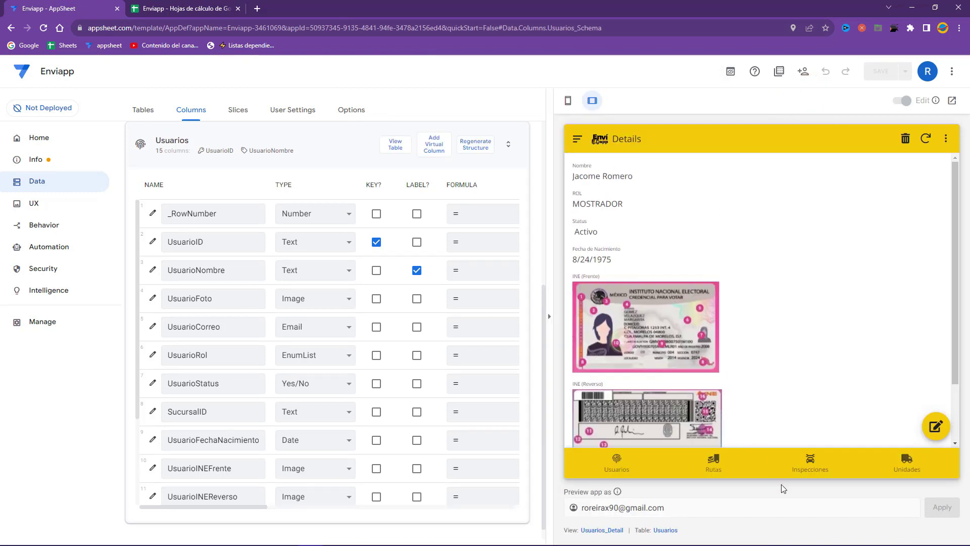
triple_click(688, 508)
key("ctrl+v")
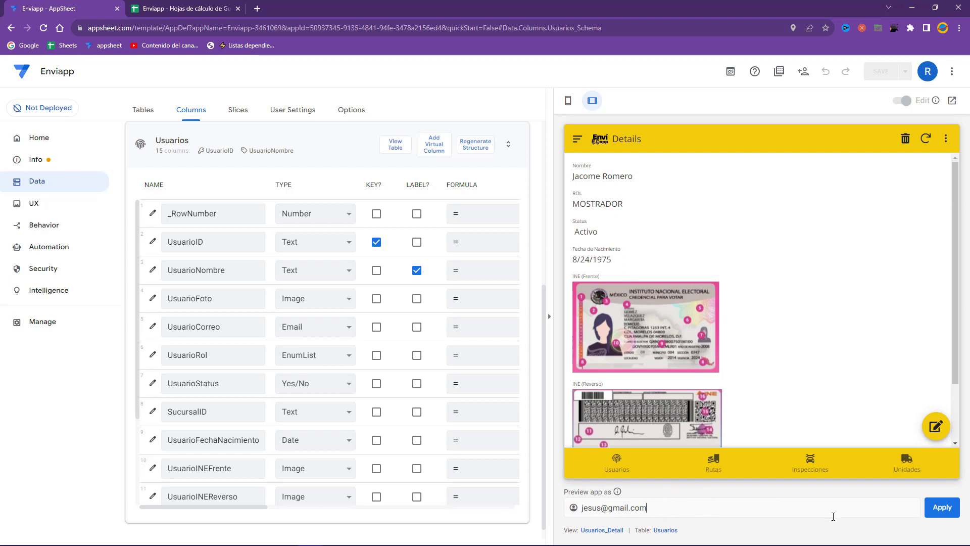
left_click(940, 508)
Preview the app as the administrator using the D2 email, so Correo reappears.
left_click(219, 10)
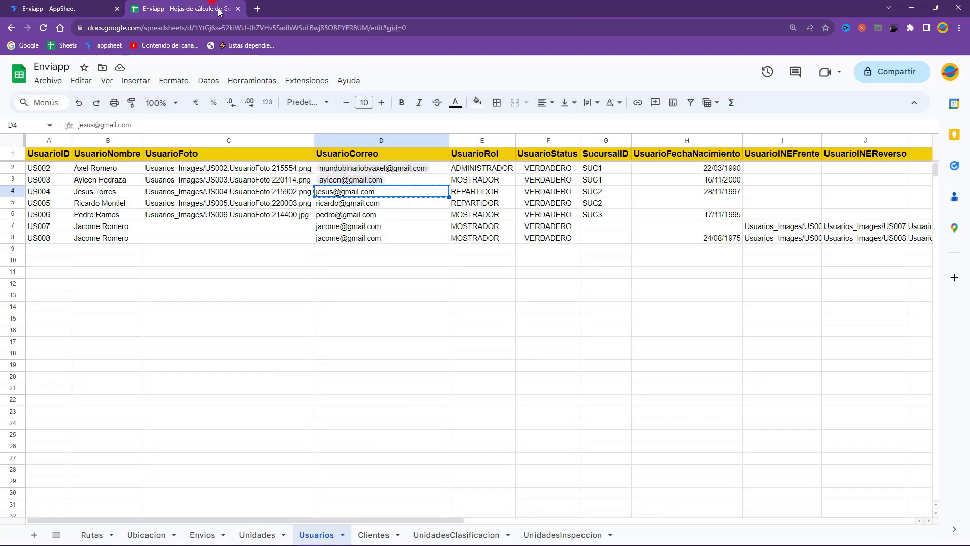
left_click(15, 191)
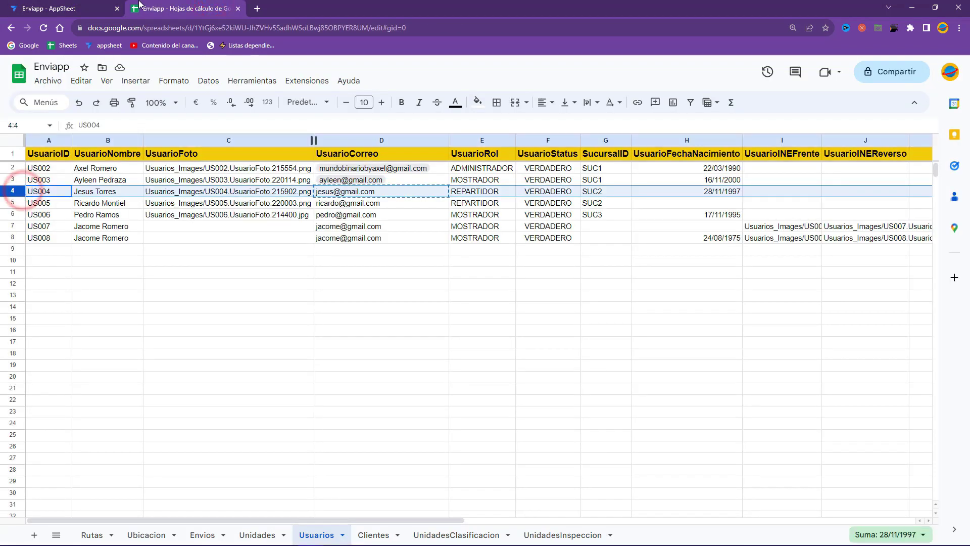
left_click(98, 4)
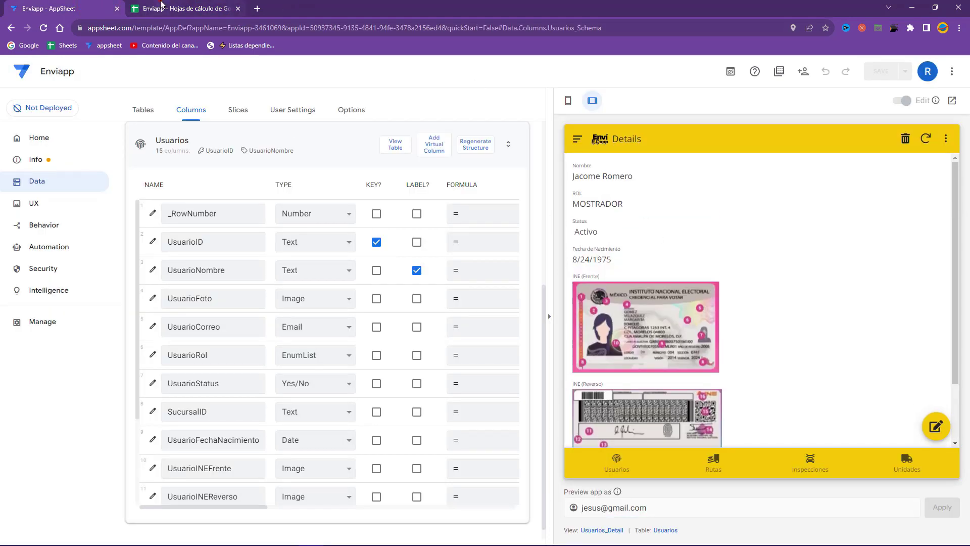
left_click(160, 5)
left_click(433, 171)
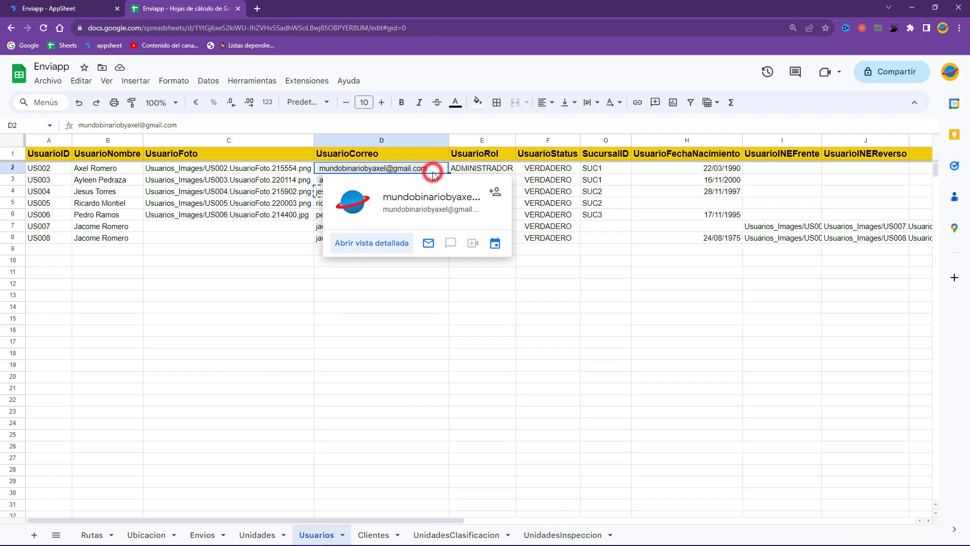
left_click(93, 5)
triple_click(711, 508)
key("ctrl+v")
left_click(942, 507)
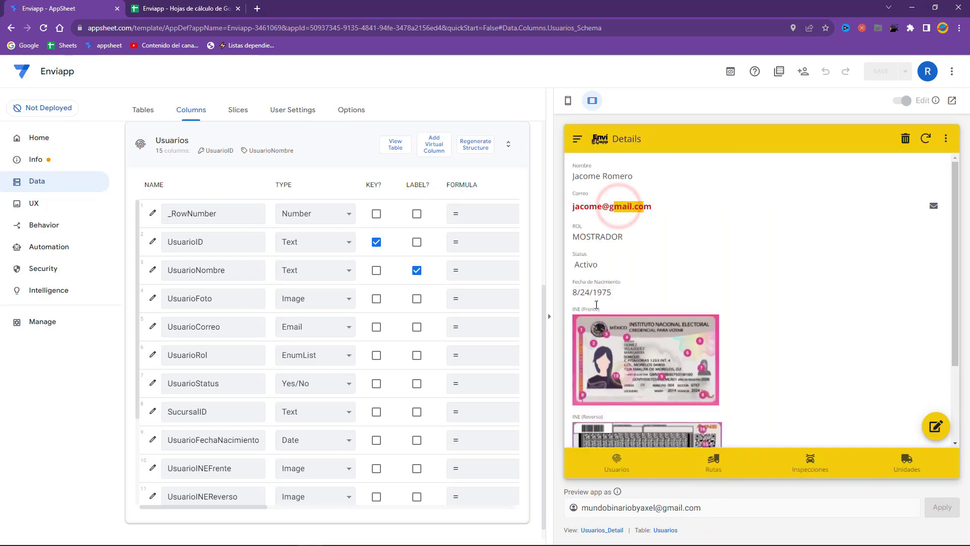
Switch the preview to phone size and select UsuarioCorreo's administrator-only Show_If expression.
scroll(601, 354, "down", 1)
scroll(615, 355, "down", 1)
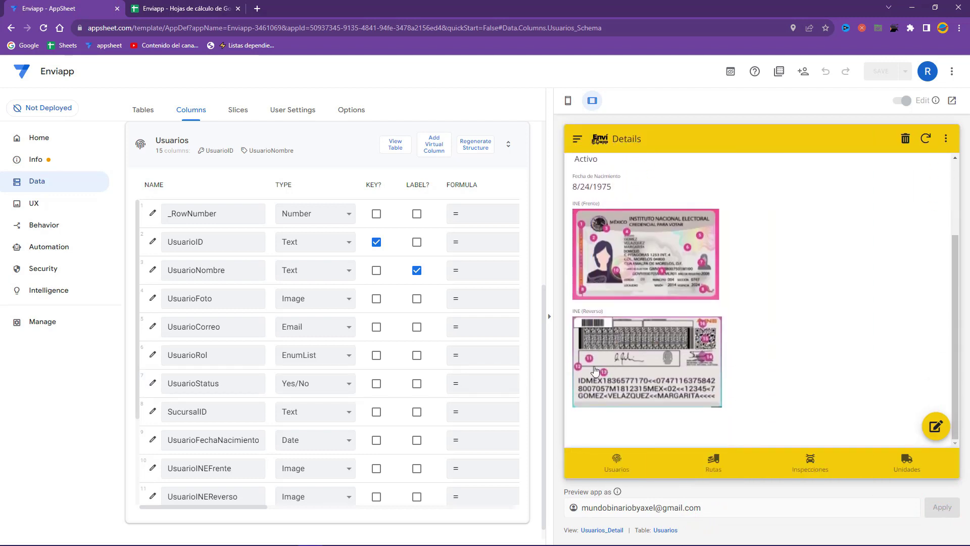
scroll(434, 368, "down", 2)
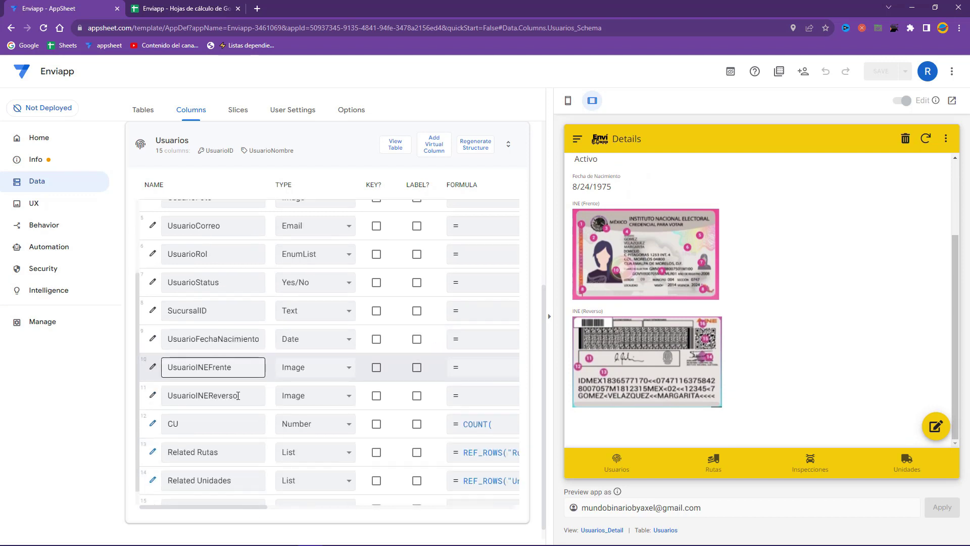
scroll(238, 396, "up", 2)
left_click(569, 101)
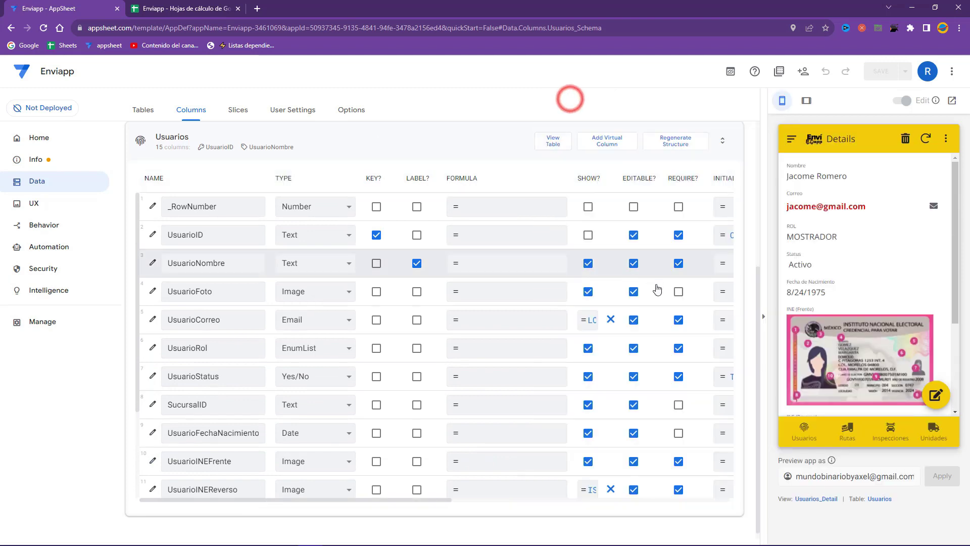
left_click(588, 318)
triple_click(636, 148)
key("ctrl+c")
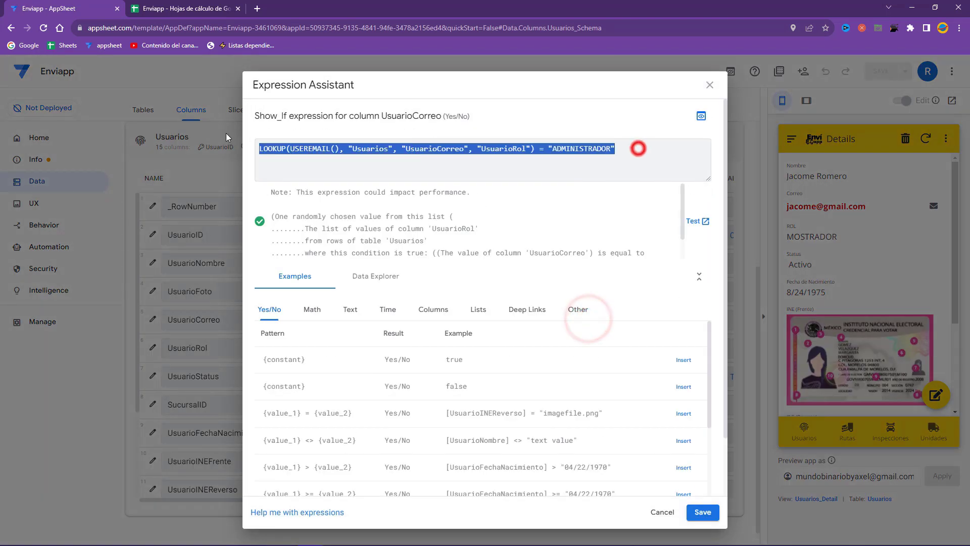
left_click(703, 512)
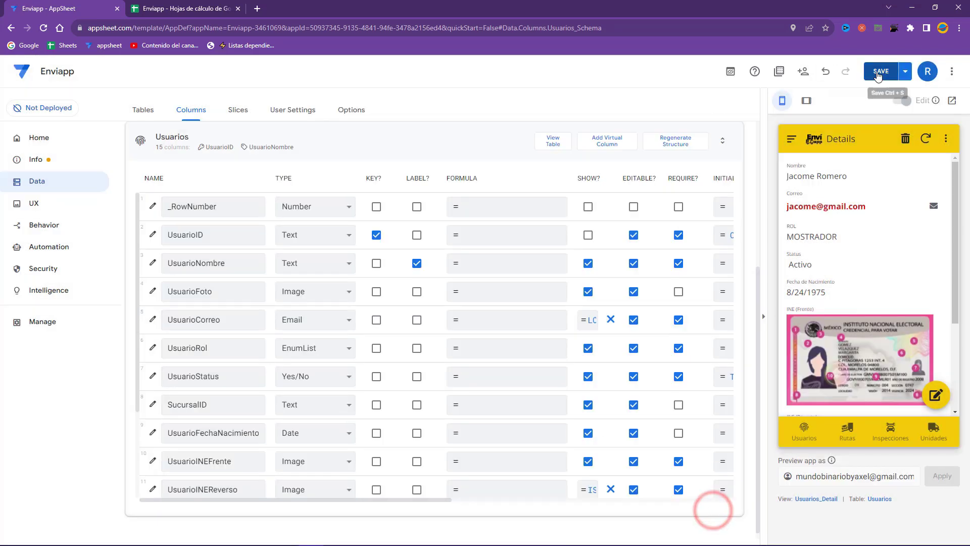
Paste the LOOKUP(...) = "ADMINISTRADOR" condition as UsuarioINEFrente's Show_If and save it.
scroll(189, 379, "down", 2)
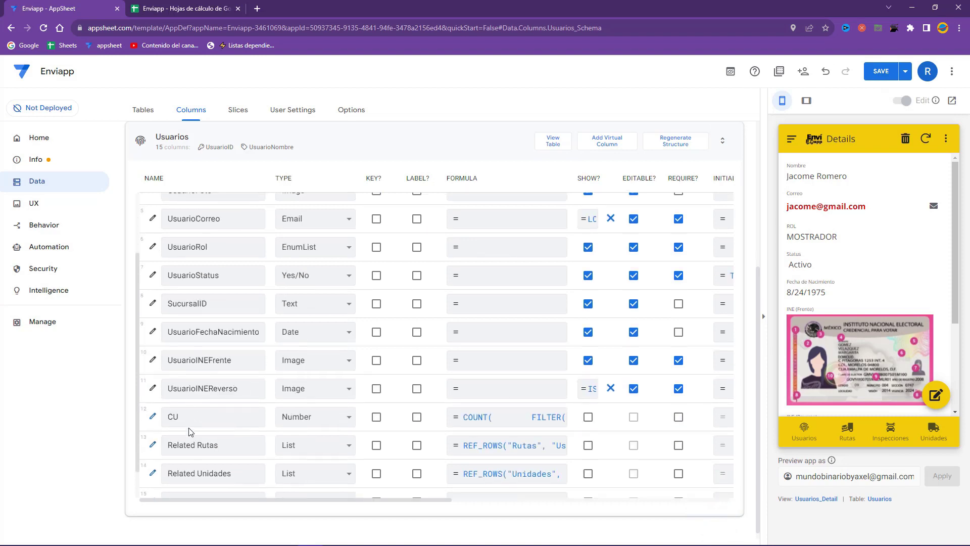
left_click(153, 359)
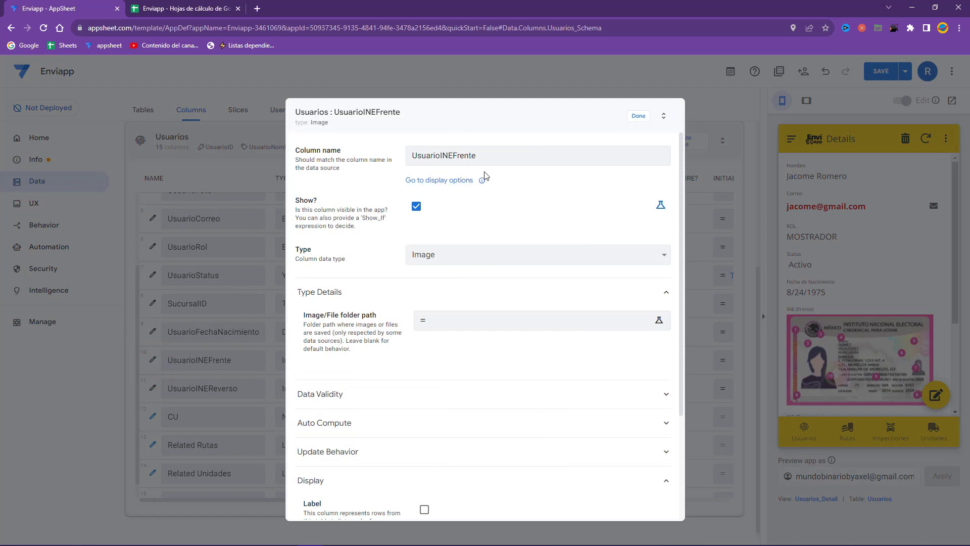
left_click(638, 117)
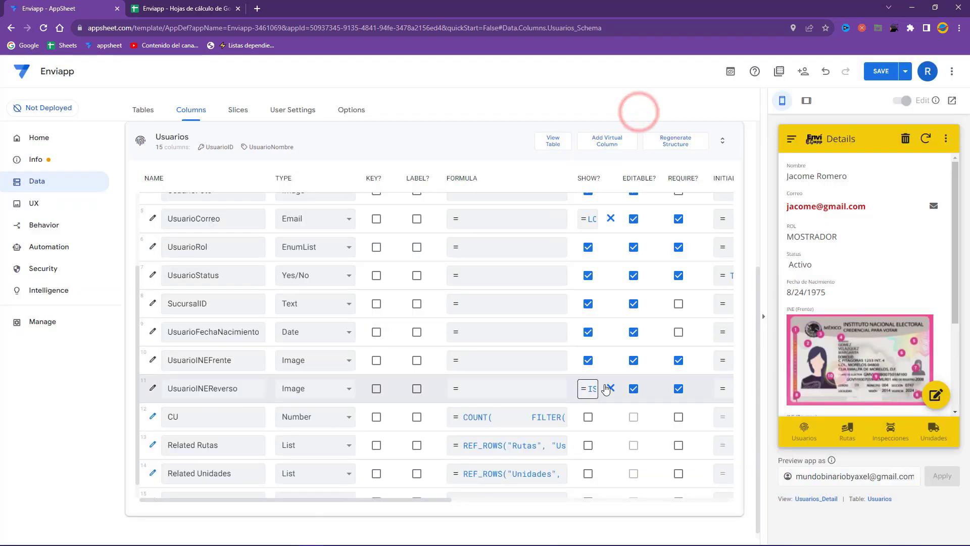
left_click(152, 361)
left_click(659, 204)
left_click(447, 206)
key("ctrl+v")
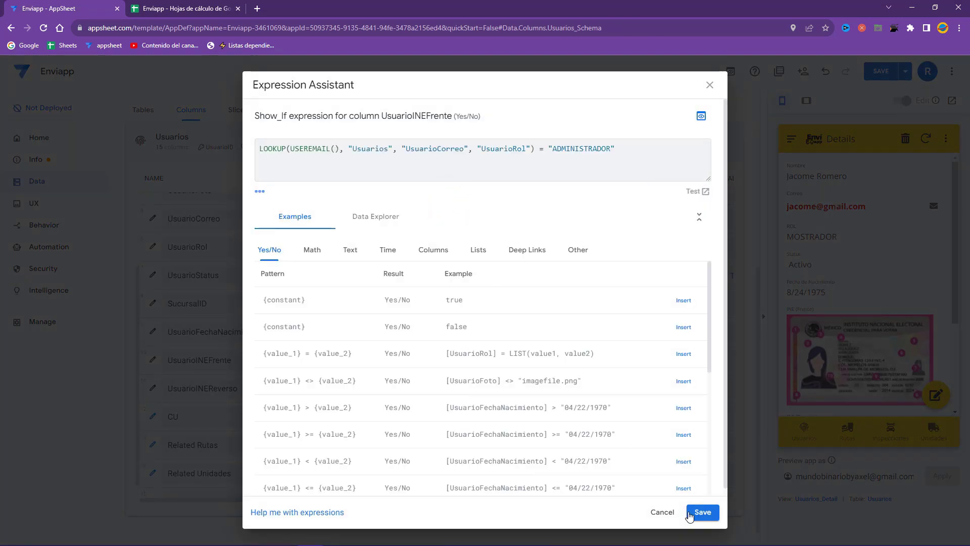
left_click(703, 513)
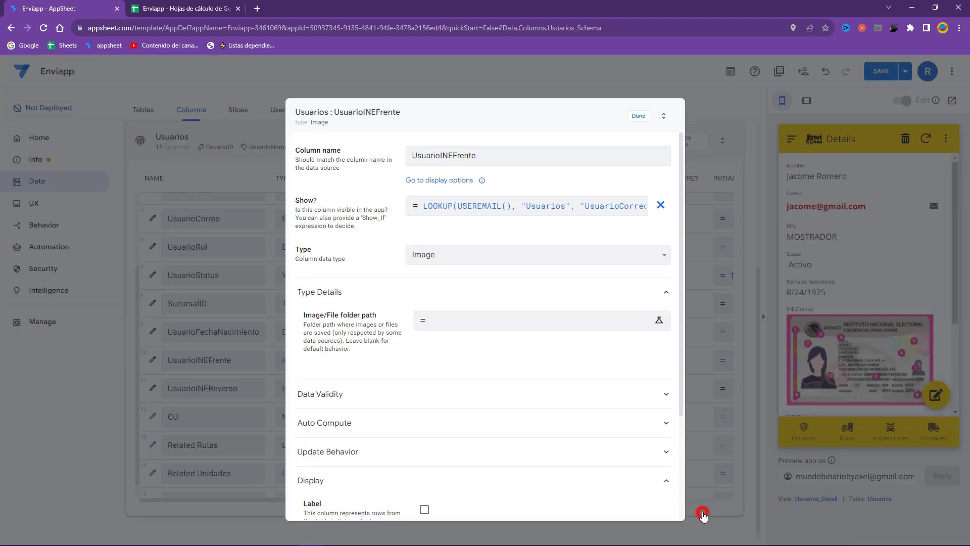
left_click(637, 117)
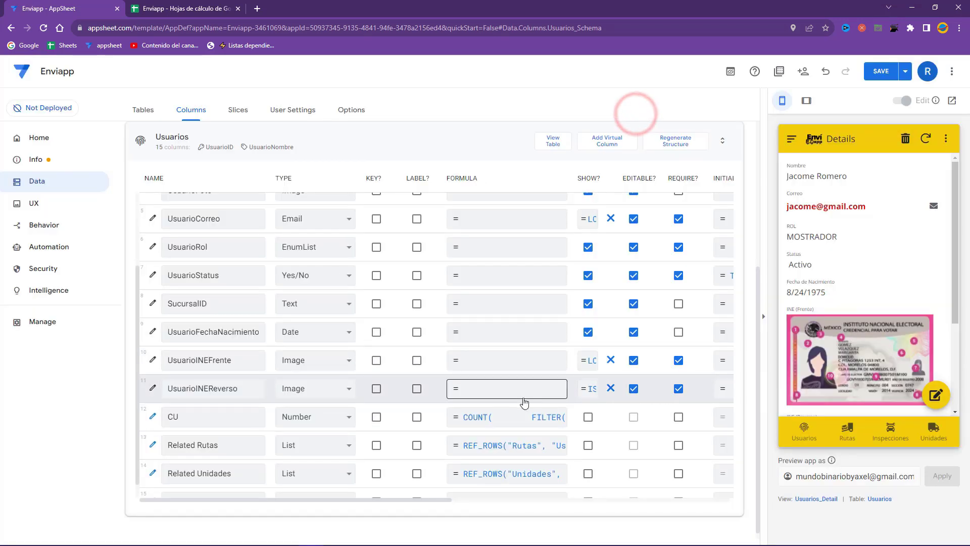
Rewrite UsuarioINEReverso's Show_If as AND(ISNOTBLANK([UsuarioINEFrente]), the ADMINISTRADOR LOOKUP check).
left_click(590, 389)
left_click_drag(421, 154, 265, 149)
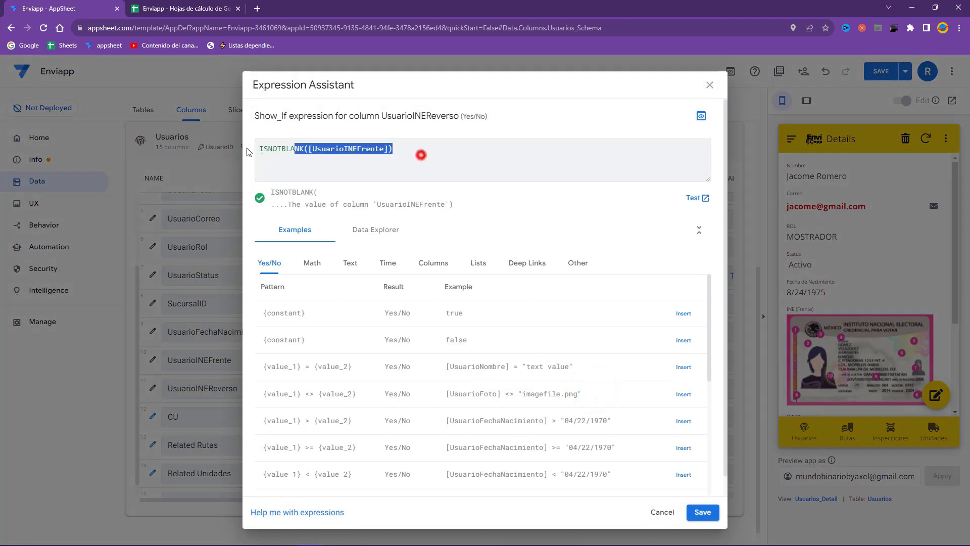
left_click(265, 148)
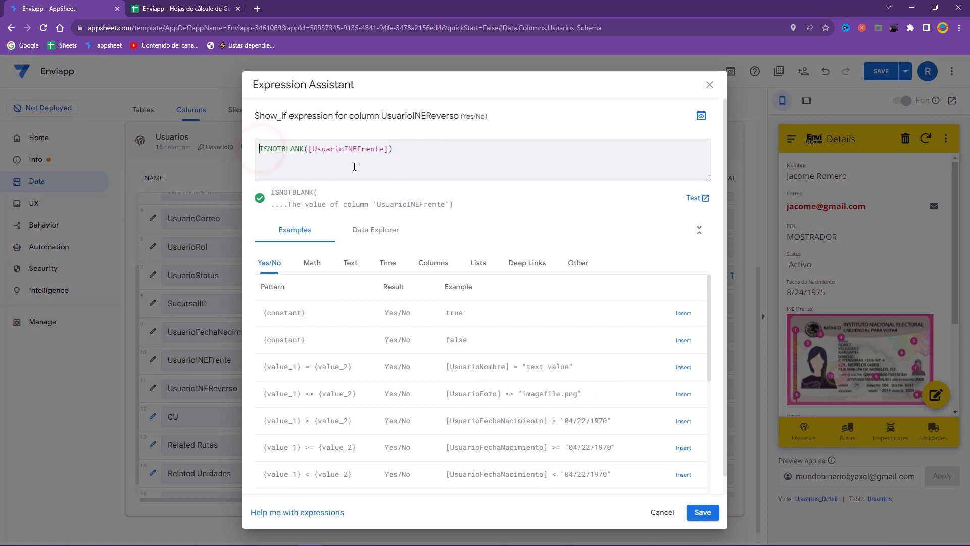
key("Return")
key("Up")
type("ND")
key("Return")
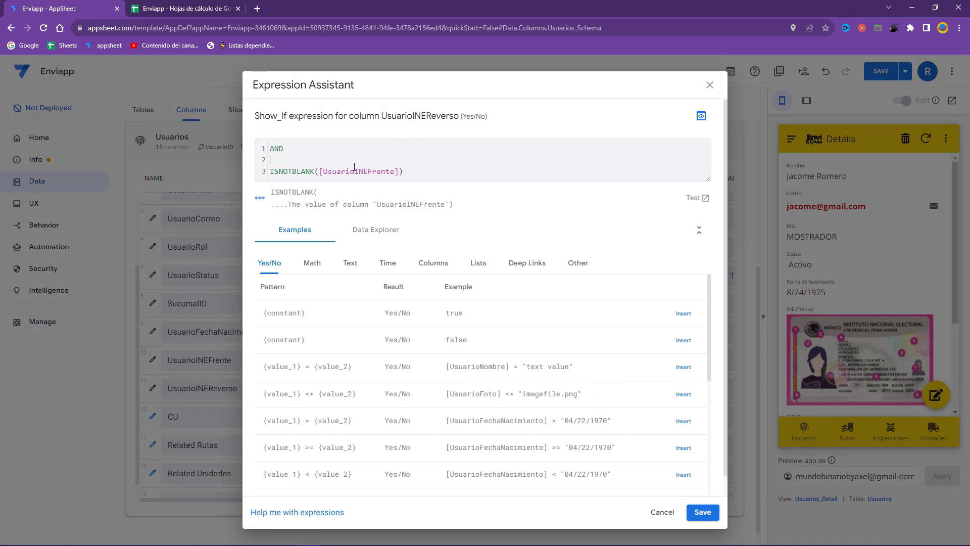
type("(")
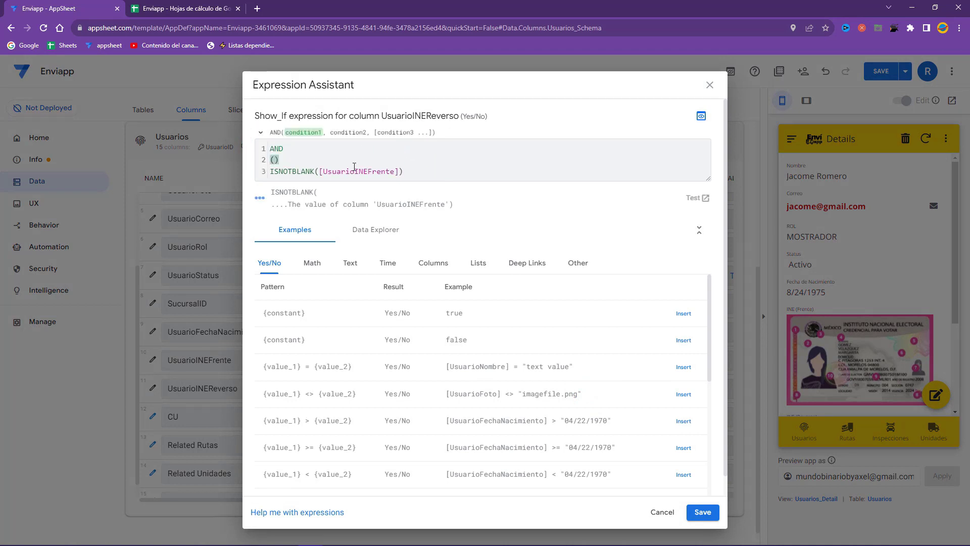
left_click(268, 172)
key("Tab")
key("Tab")
left_click(457, 171)
key("Return")
type(",")
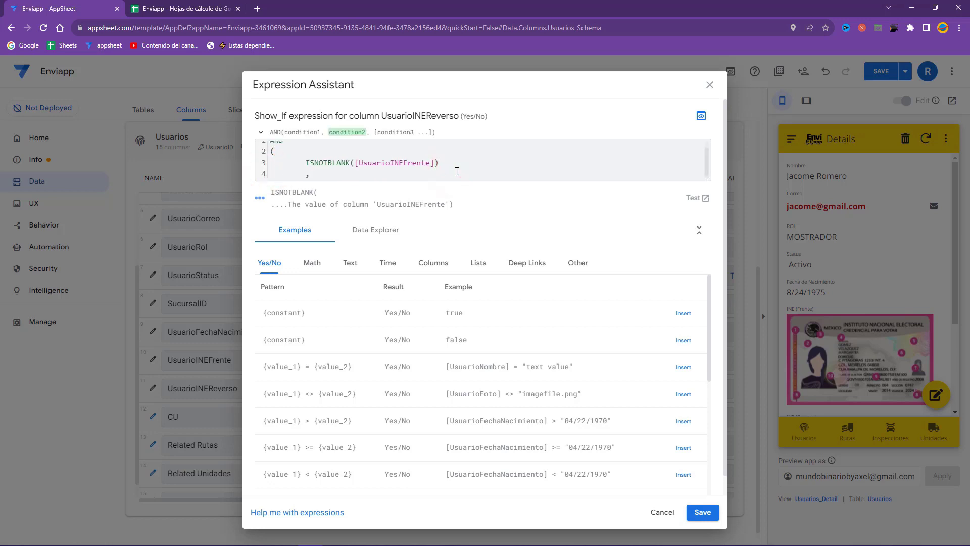
key("ctrl+v")
key("Return")
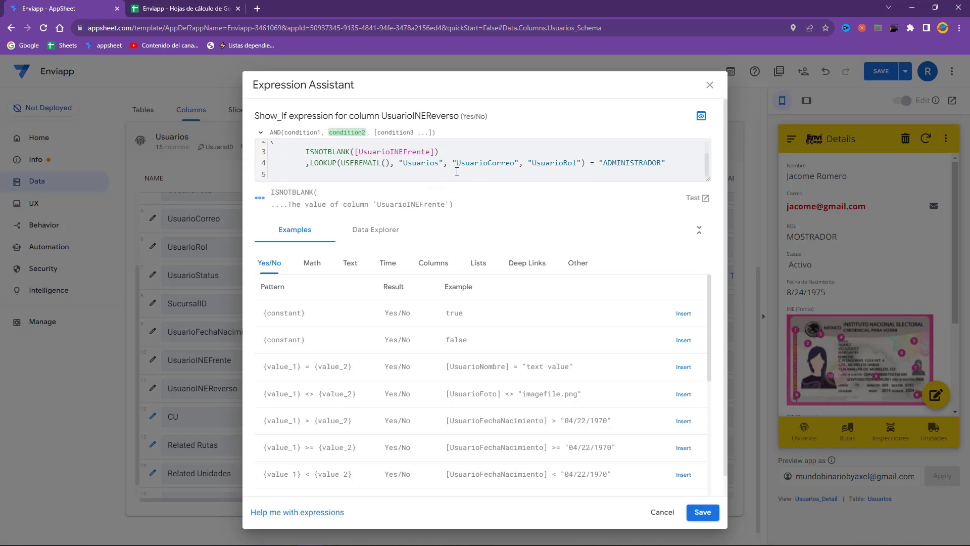
type(")")
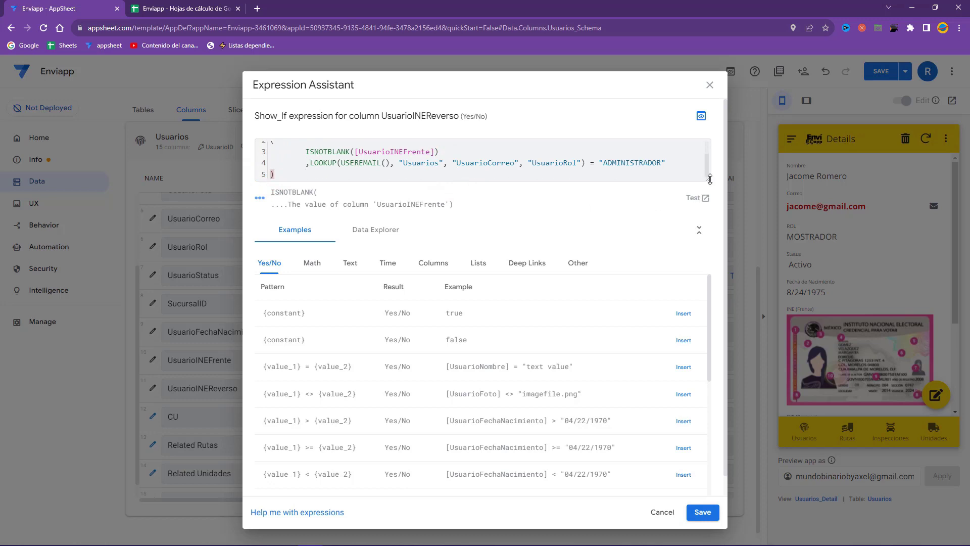
Review both conditions of the AND expression, save it, and save the app.
left_click_drag(710, 179, 710, 239)
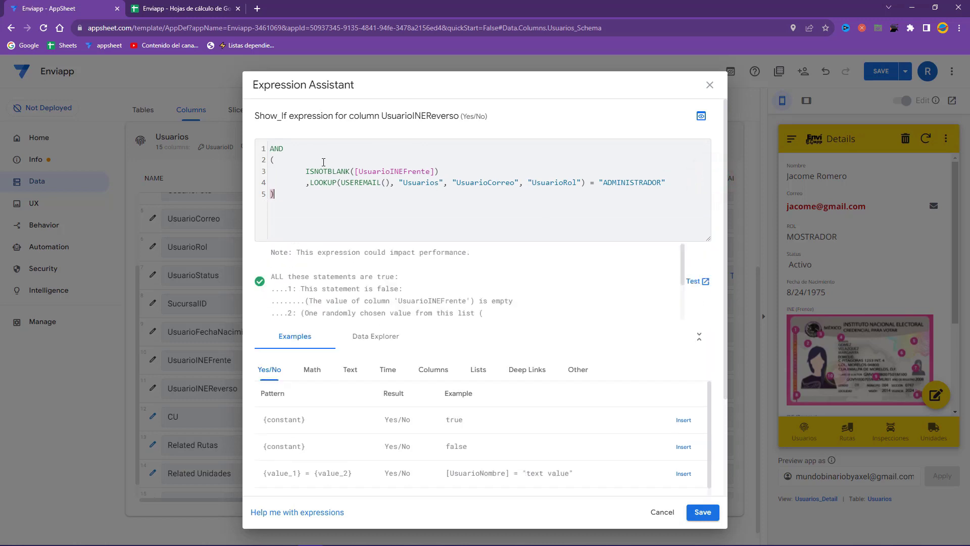
left_click_drag(305, 172, 446, 170)
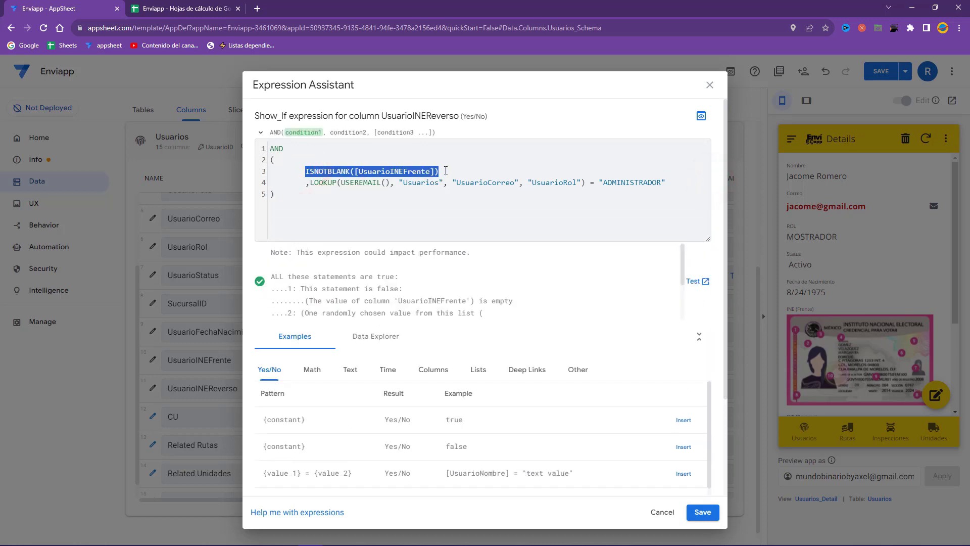
left_click(306, 183)
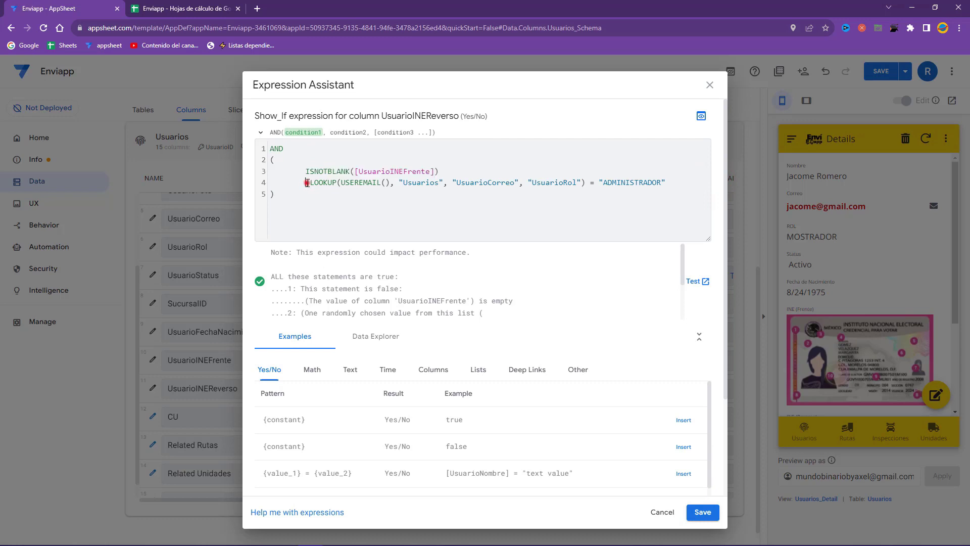
left_click_drag(310, 182, 666, 184)
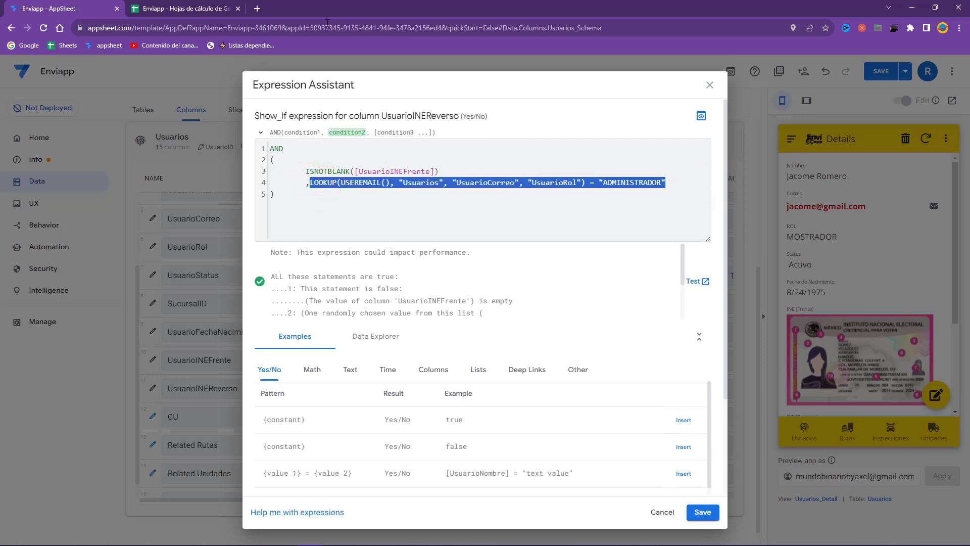
left_click(185, 7)
left_click(29, 5)
left_click(707, 514)
left_click(877, 73)
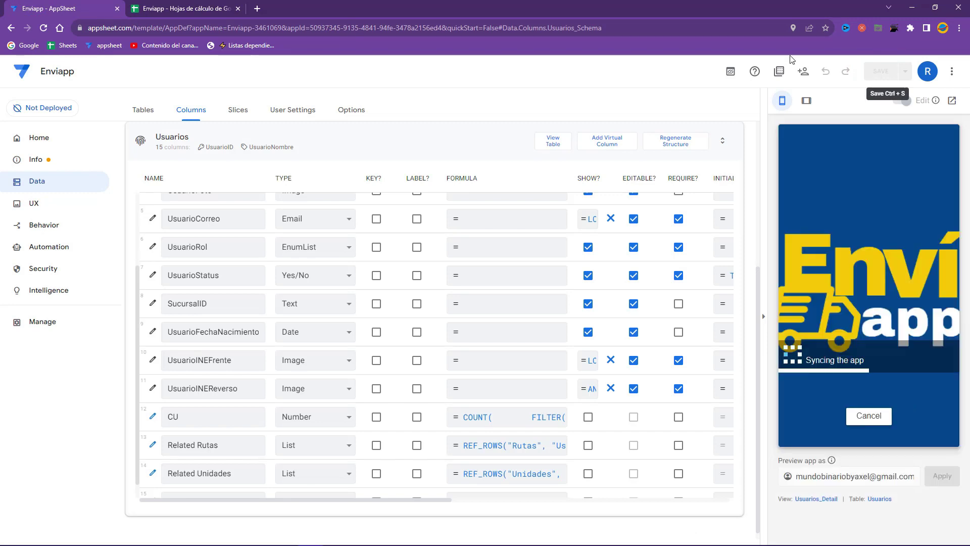
Preview the app as the non-administrator user whose email is in cell D7.
left_click(807, 101)
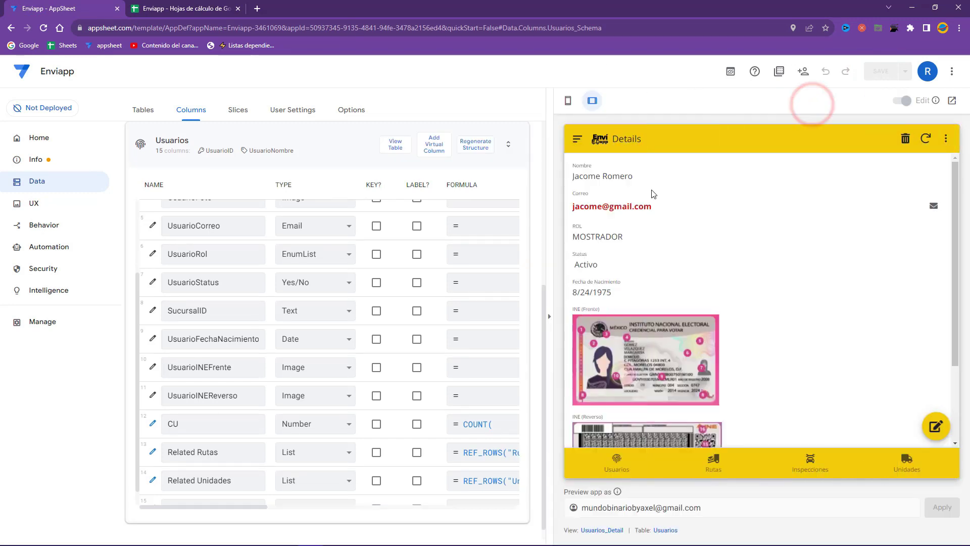
left_click(596, 204)
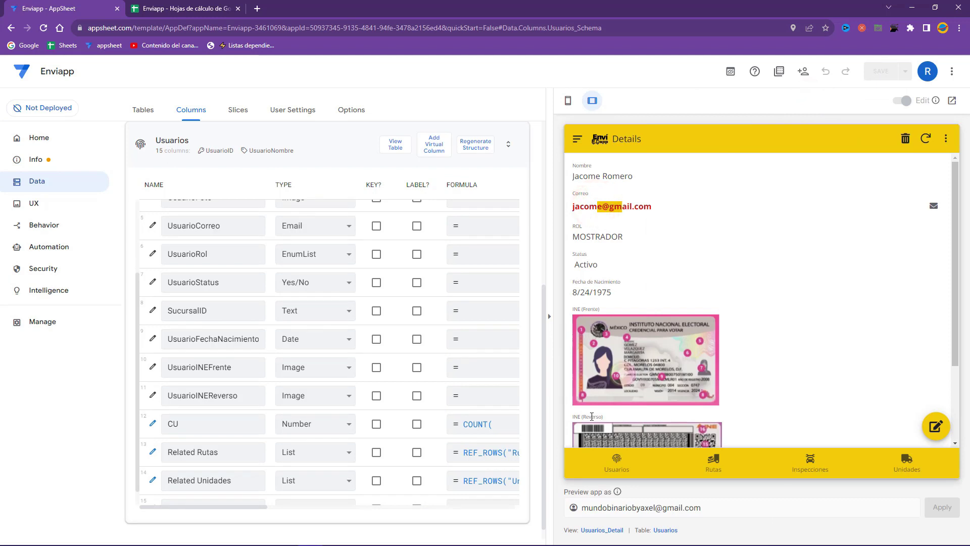
left_click(171, 6)
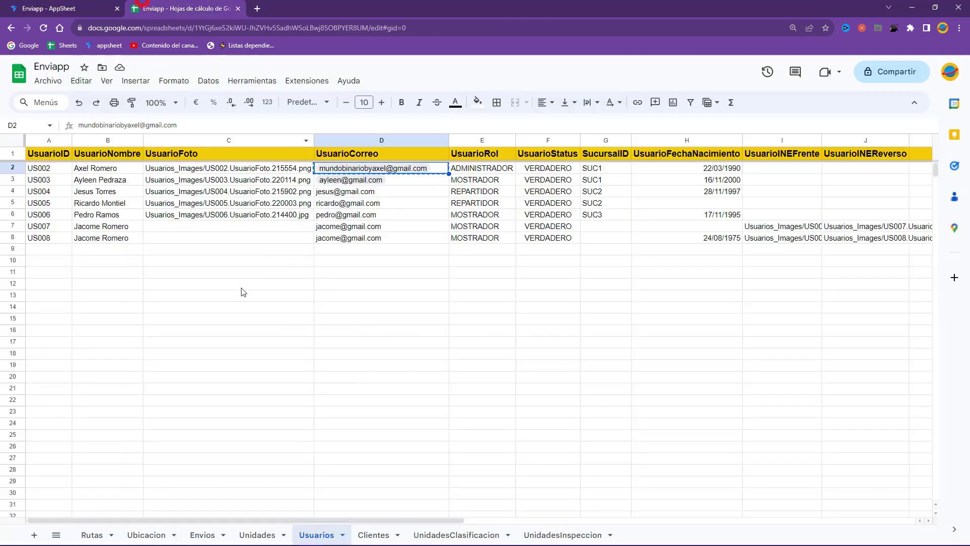
left_click(383, 230)
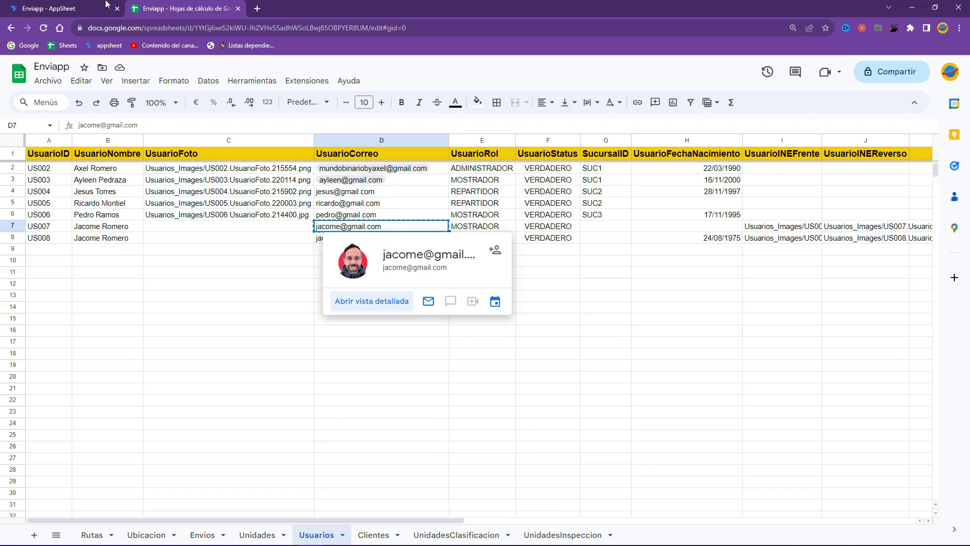
left_click(106, 4)
triple_click(713, 508)
key("ctrl+v")
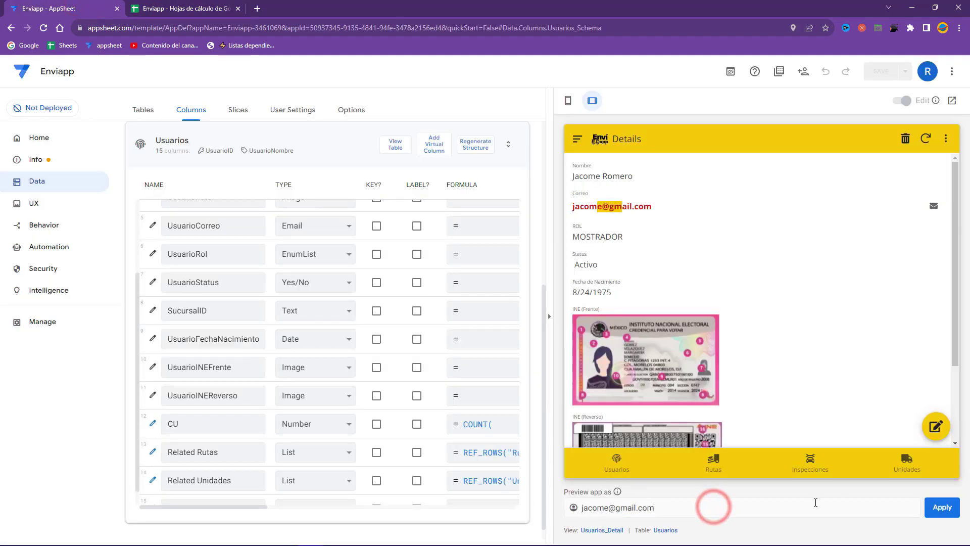
left_click(943, 507)
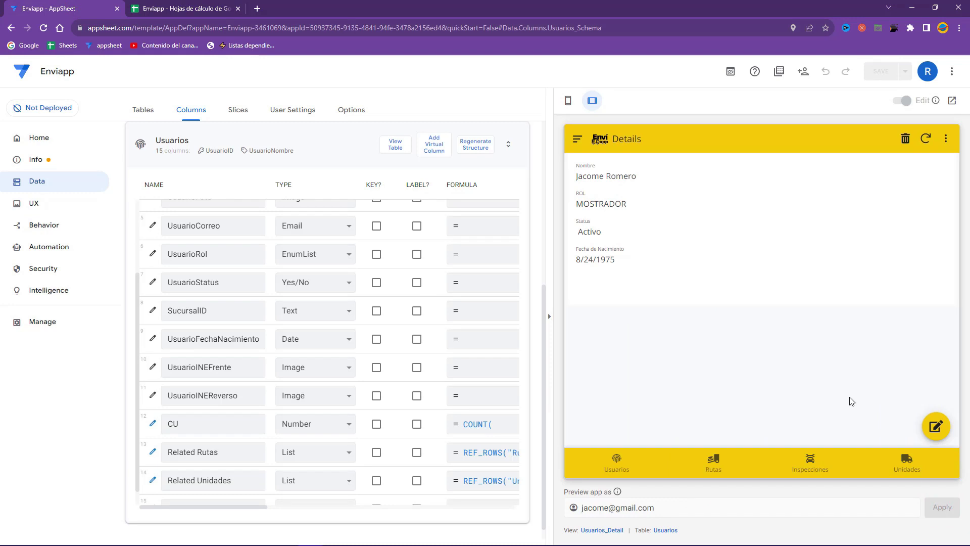
Open the 8/24/1975 user's details, return to the Usuarios list, and switch to phone preview.
left_click(621, 476)
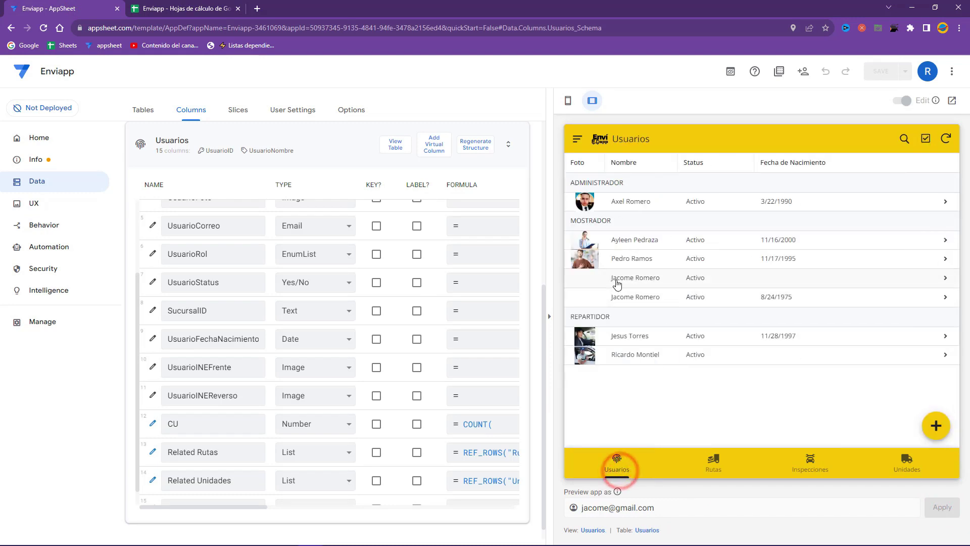
left_click(639, 299)
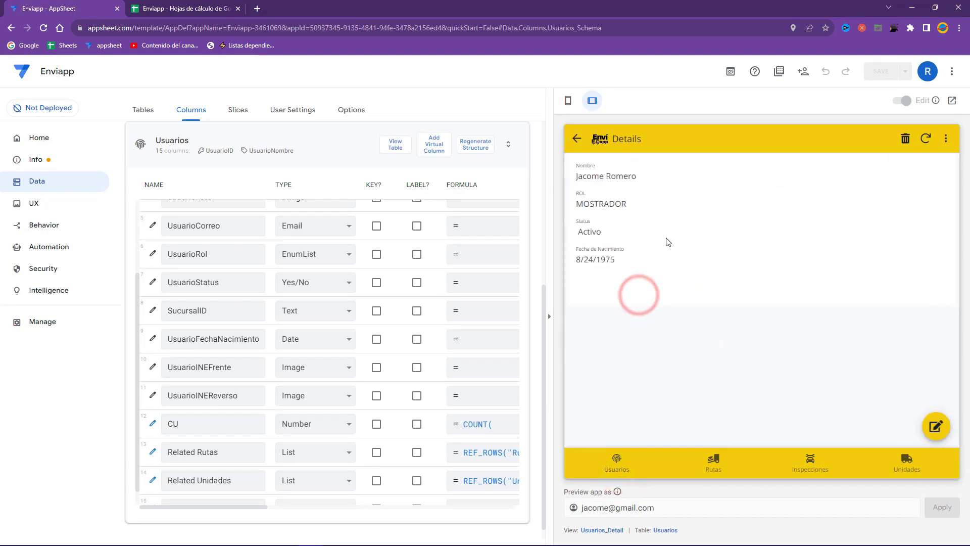
left_click(577, 141)
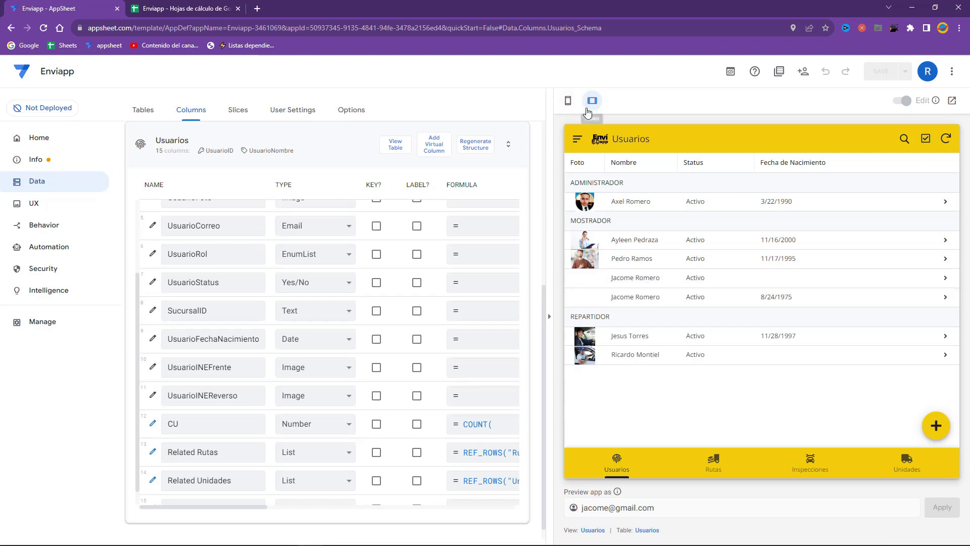
left_click(570, 101)
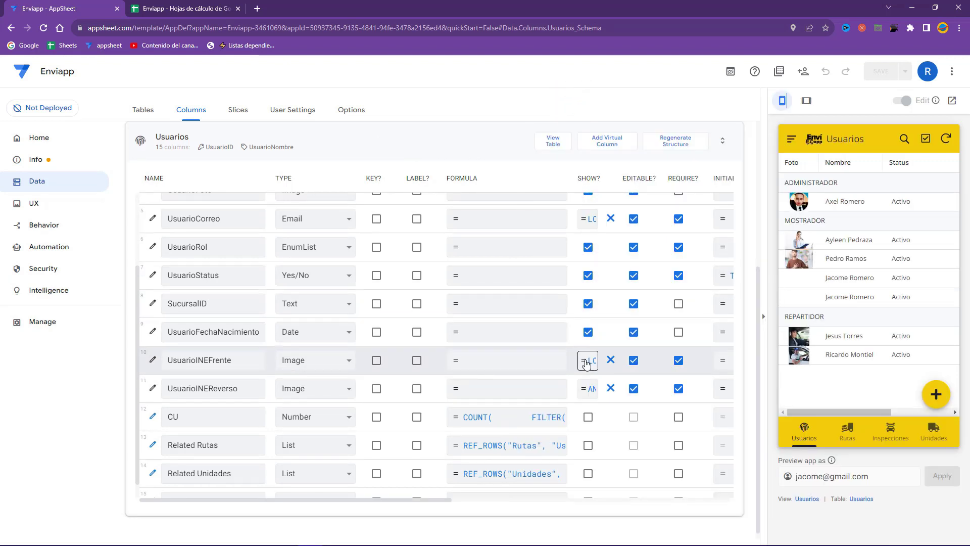
Copy the administrator-only LOOKUP expression from UsuarioINEFrente's Show_If.
left_click(586, 361)
left_click_drag(648, 151, 286, 141)
key("ctrl+c")
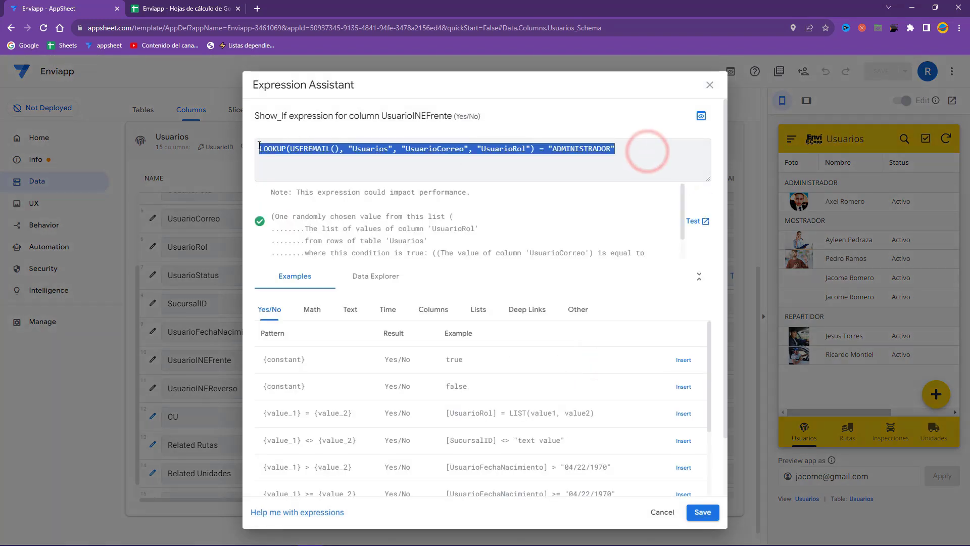
left_click(712, 512)
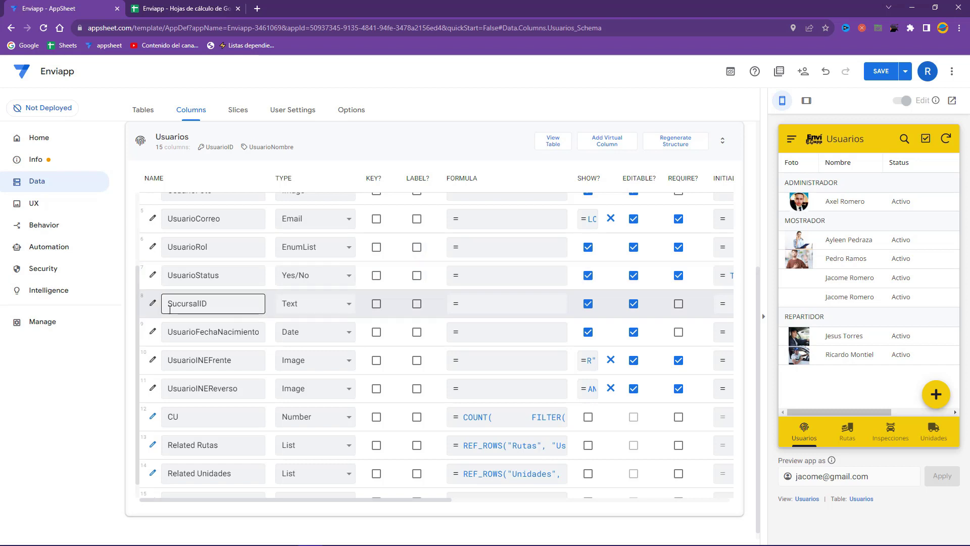
Paste that expression as UsuarioFechaNacimiento's Show_If condition and save it.
scroll(153, 331, "up", 1)
left_click(152, 382)
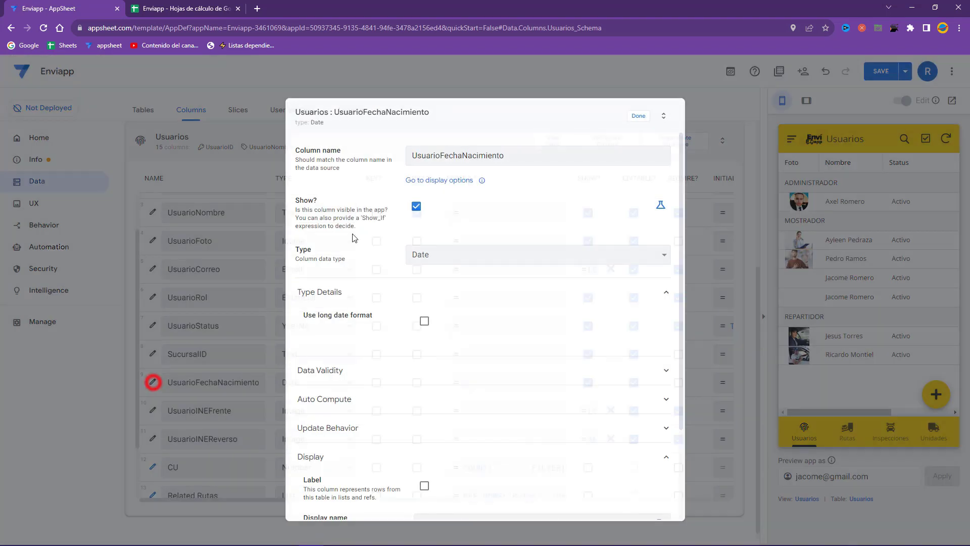
left_click(661, 204)
left_click(457, 211)
key("ctrl+v")
left_click(702, 512)
left_click(638, 118)
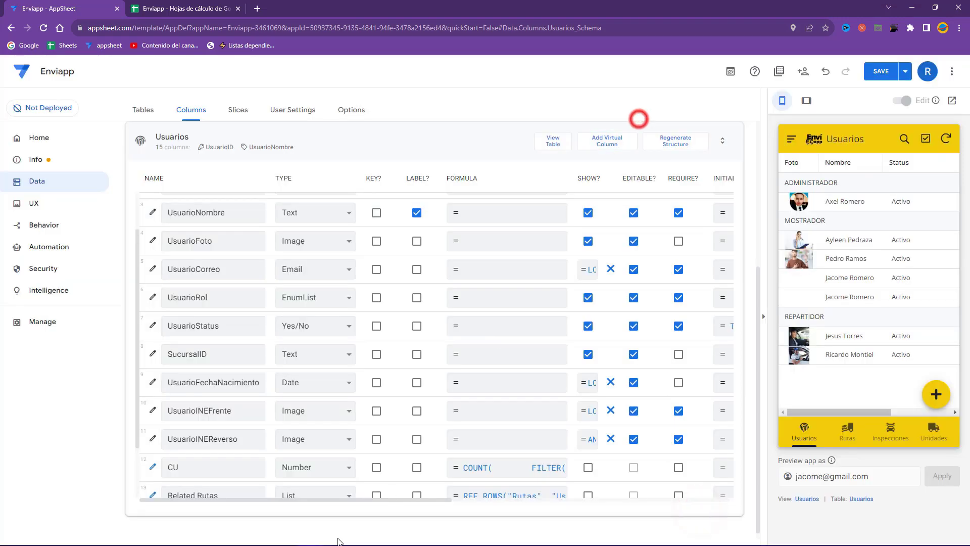
left_click_drag(353, 500, 631, 500)
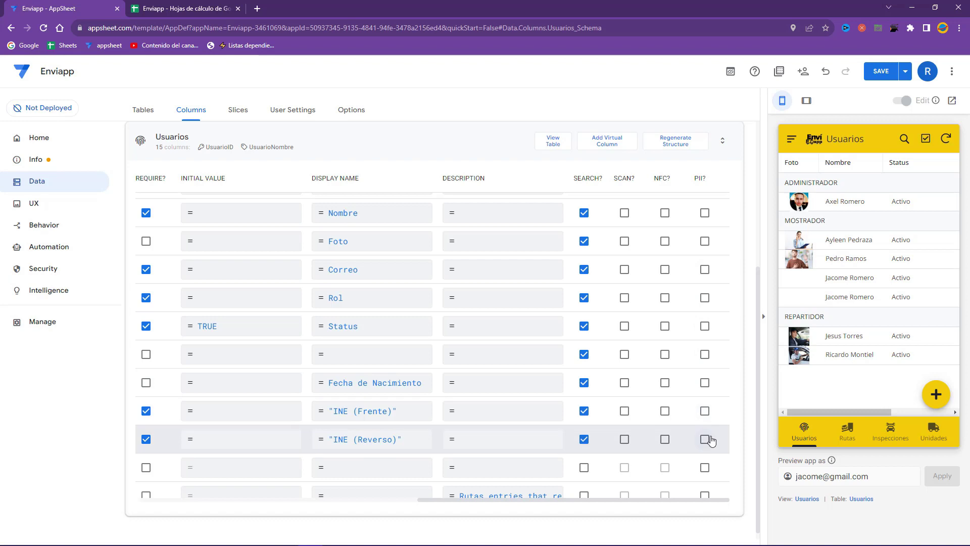
Tick PII? for INE (Reverso), INE (Frente), Correo and Fecha de Nacimiento, then save the app.
left_click(706, 439)
left_click(706, 412)
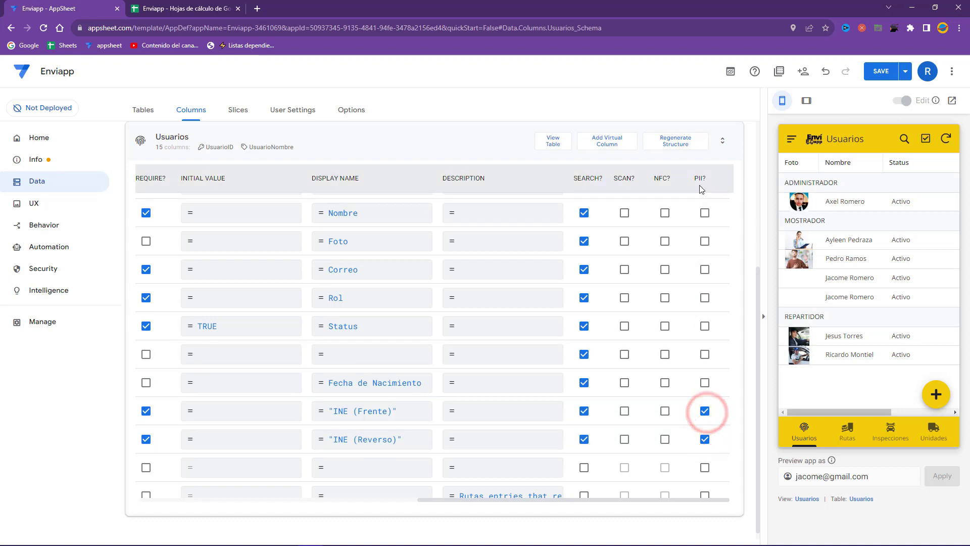
left_click(705, 270)
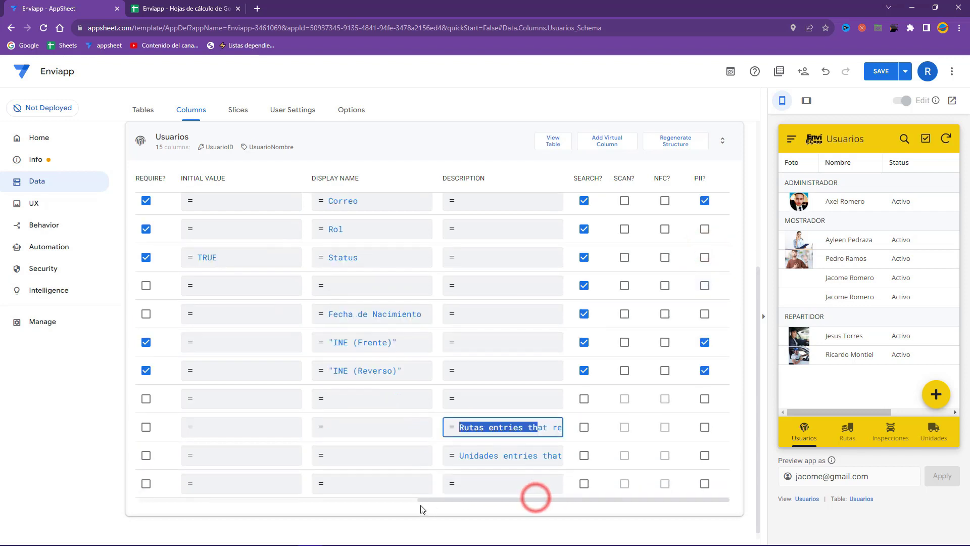
mouse_move(460, 501)
left_mouse_down()
mouse_move(149, 502)
mouse_move(445, 500)
left_mouse_up()
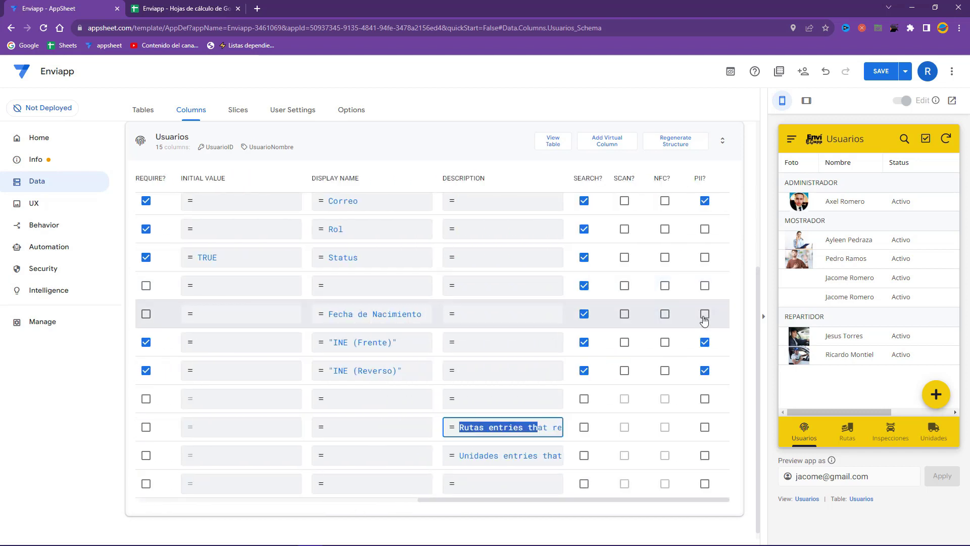
left_click(705, 314)
left_click(891, 76)
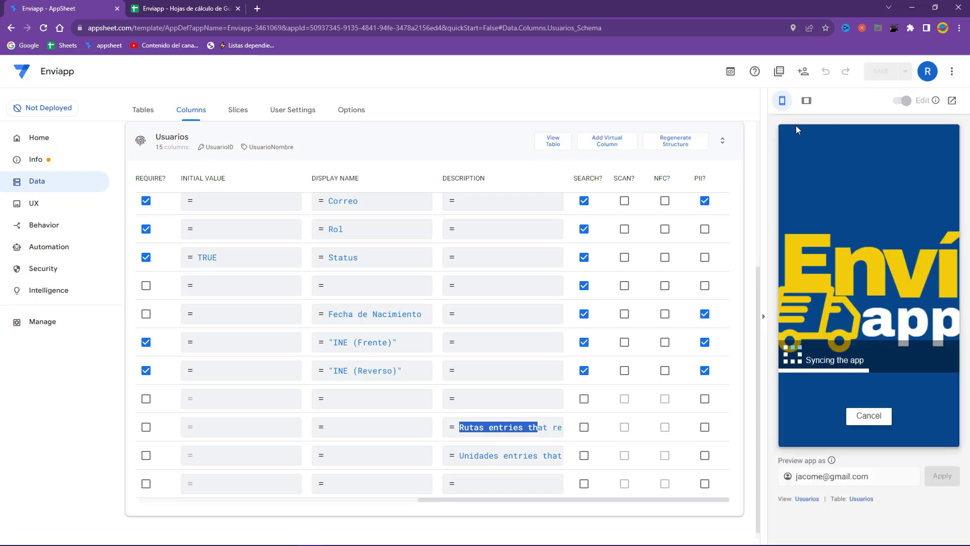
left_click(805, 101)
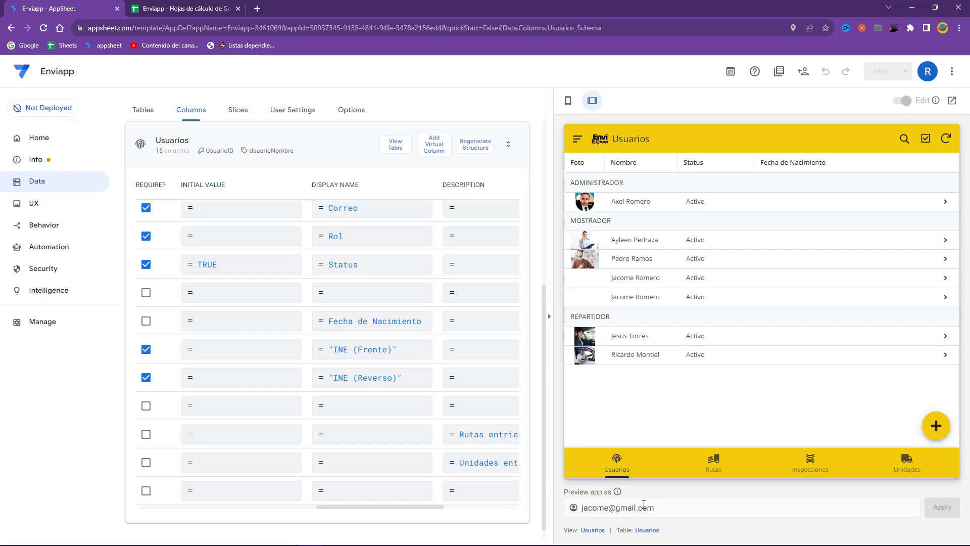
Preview the app as the administrator whose email is in sheet cell D2.
triple_click(615, 508)
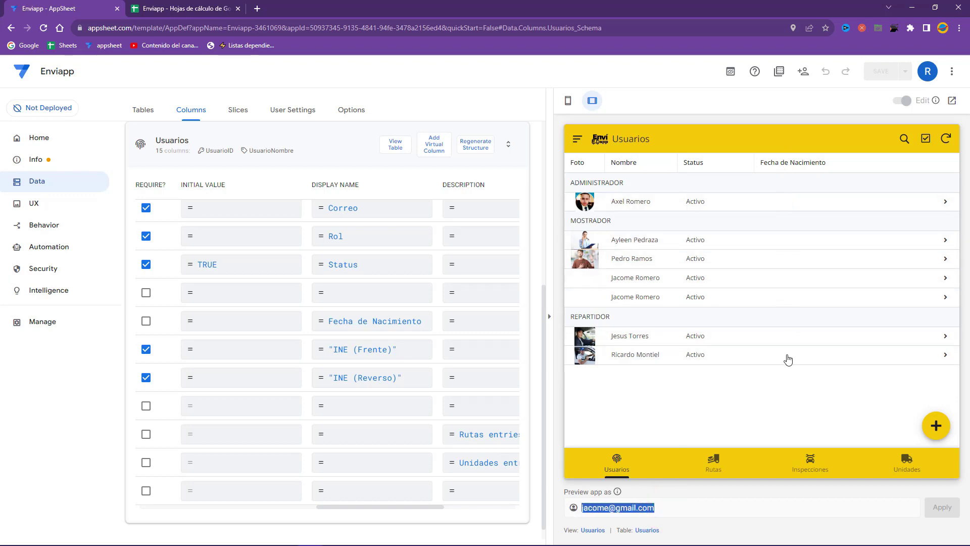
left_click(221, 7)
left_click(444, 169)
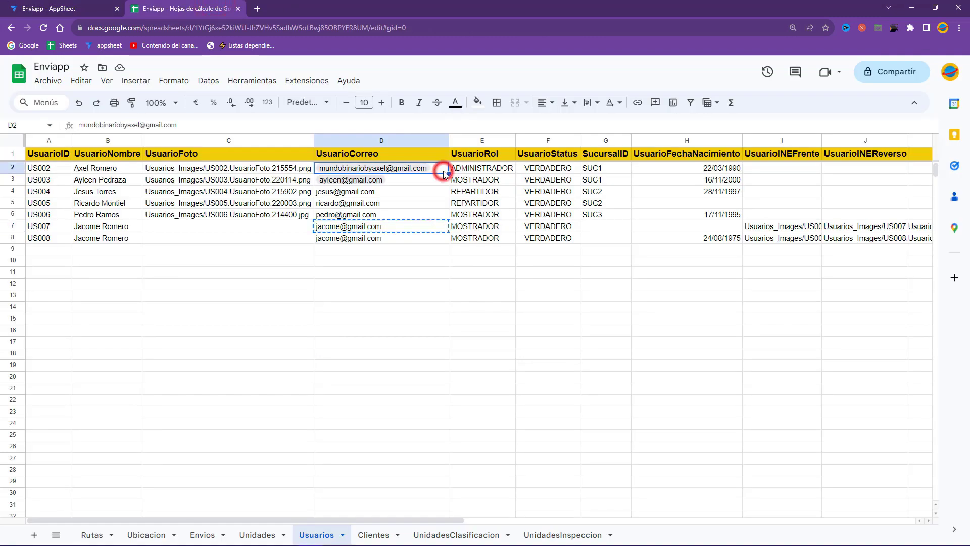
left_click(76, 8)
triple_click(675, 505)
key("ctrl+v")
left_click(950, 506)
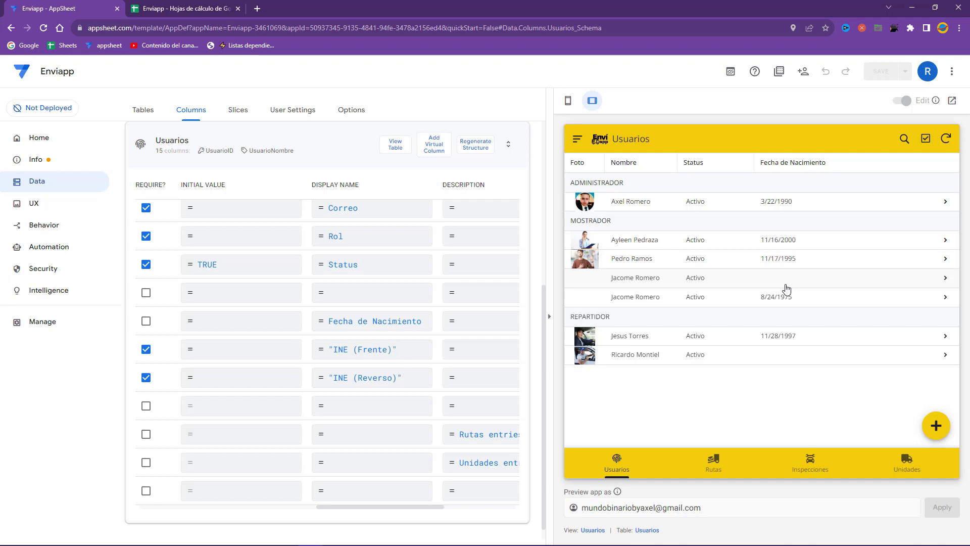
Switch to phone preview and open UsuarioFechaNacimiento's column settings.
scroll(369, 503, "left", 5)
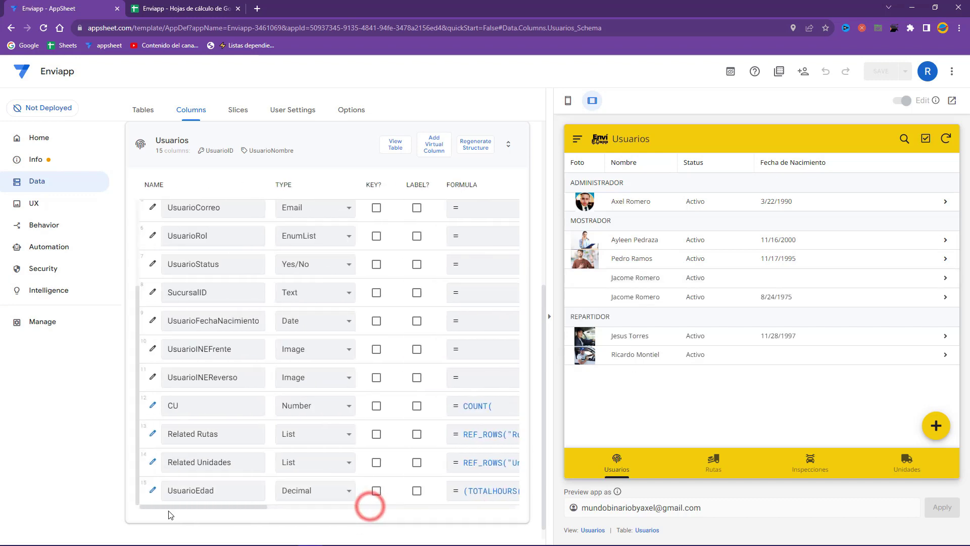
left_click(569, 101)
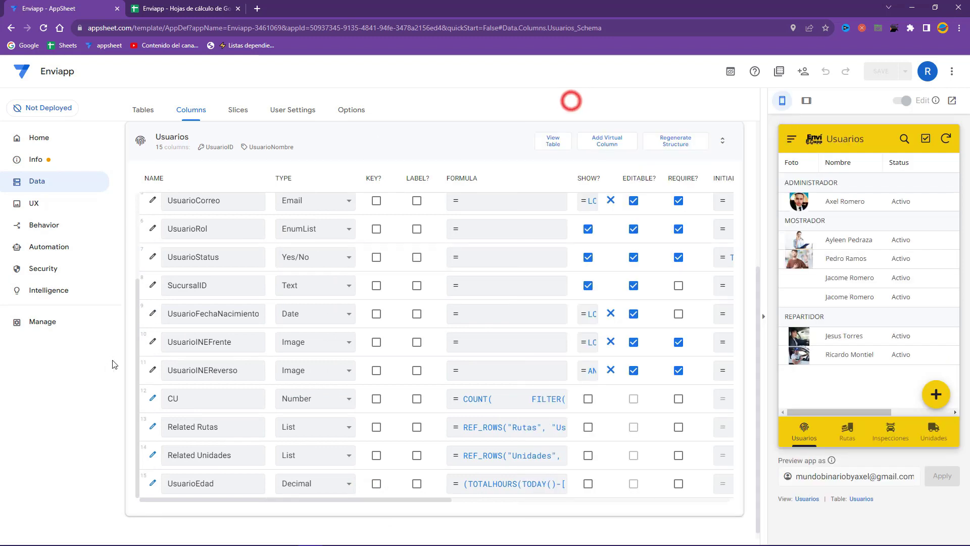
left_click(152, 313)
Delete the LOOKUP expression from UsuarioFechaNacimiento's Show_If, then save the column and the app.
left_click(566, 206)
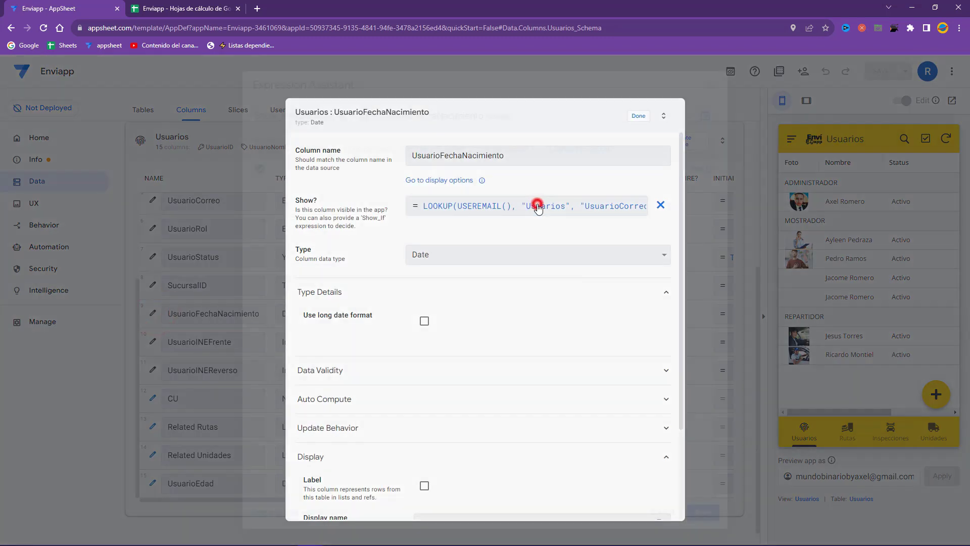
left_click(623, 149)
left_click_drag(649, 149, 383, 146)
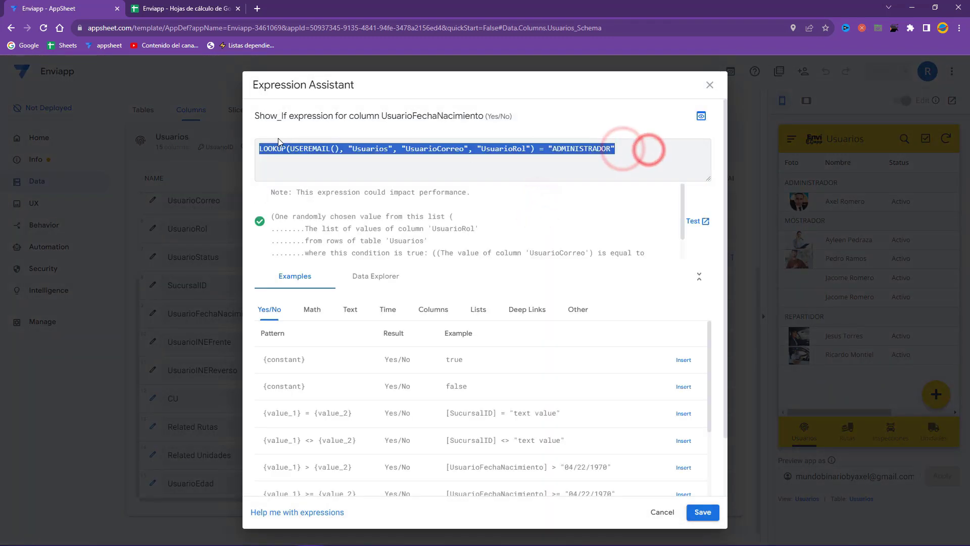
key("BackSpace")
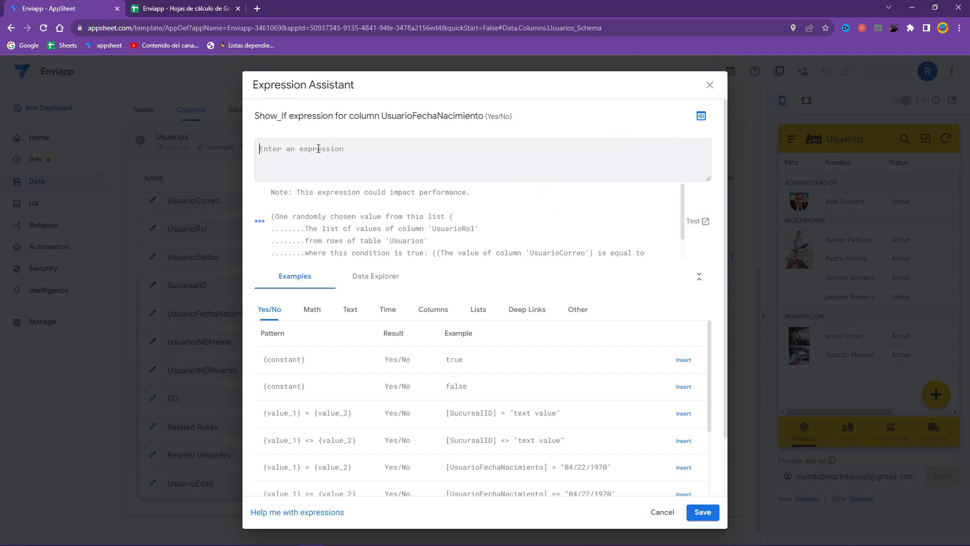
left_click(702, 512)
left_click(641, 120)
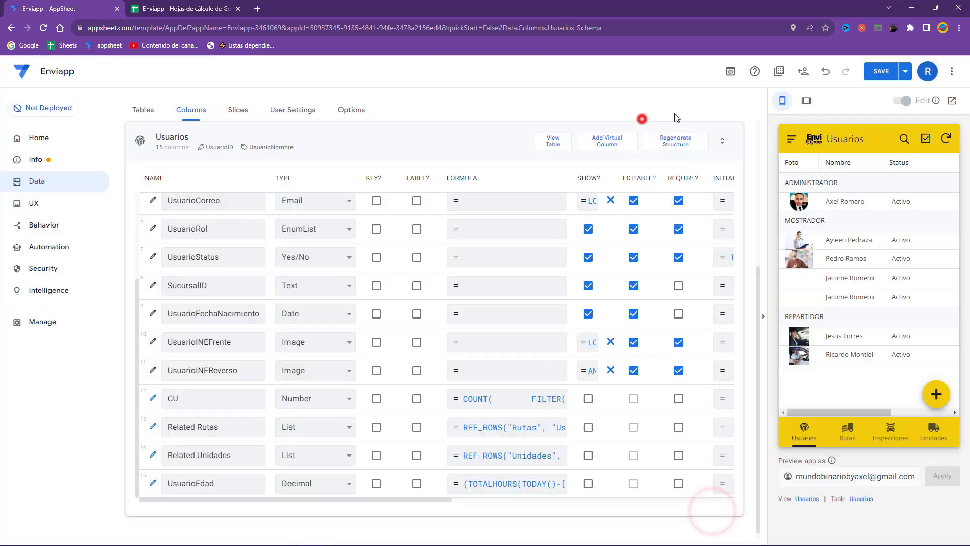
left_click(882, 82)
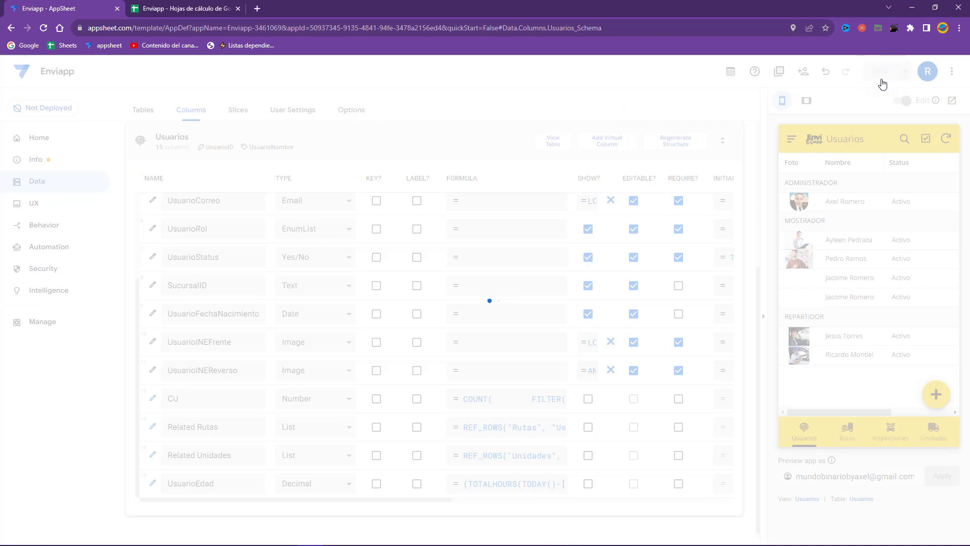
Preview the app as the MOSTRADOR user whose email is in sheet cell D3.
left_click(807, 100)
left_click(169, 9)
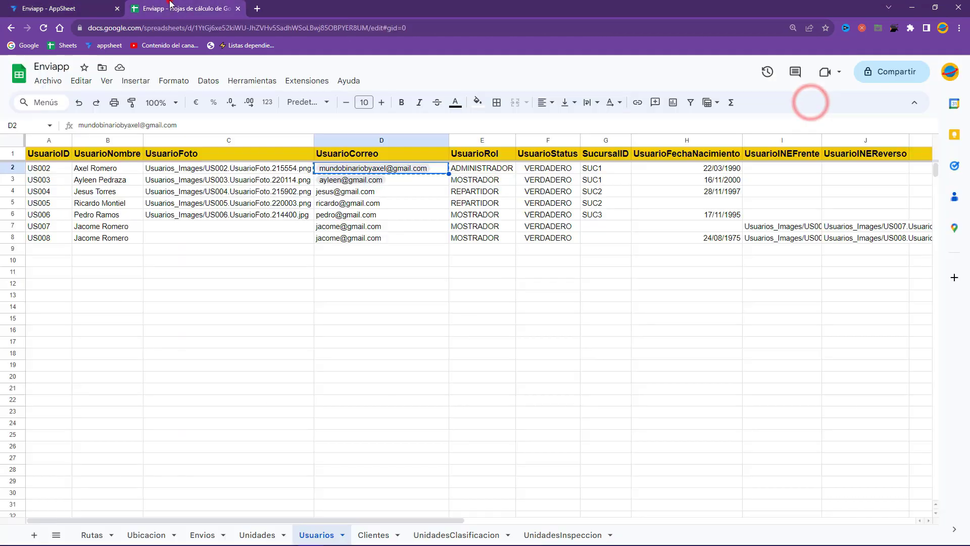
left_click(405, 181)
left_click(94, 5)
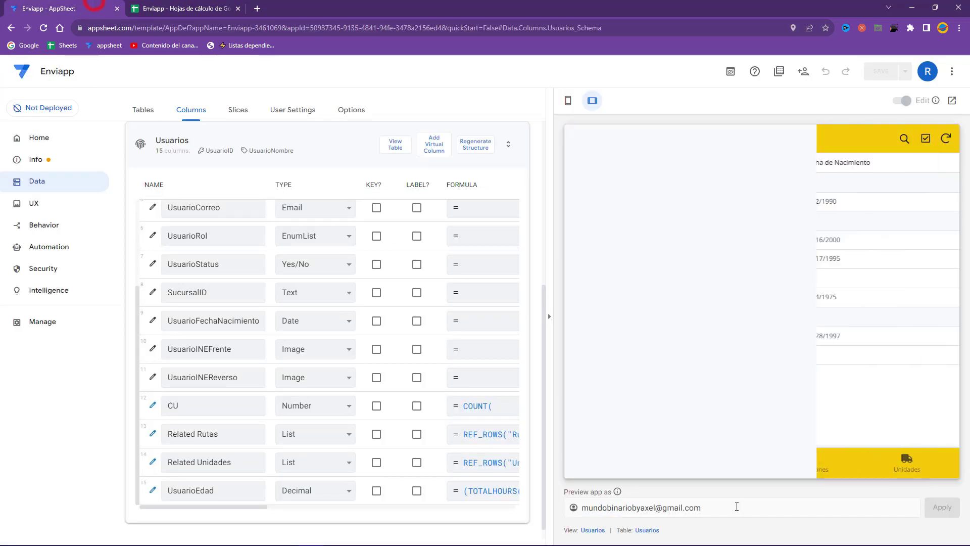
triple_click(729, 508)
key("ctrl+v")
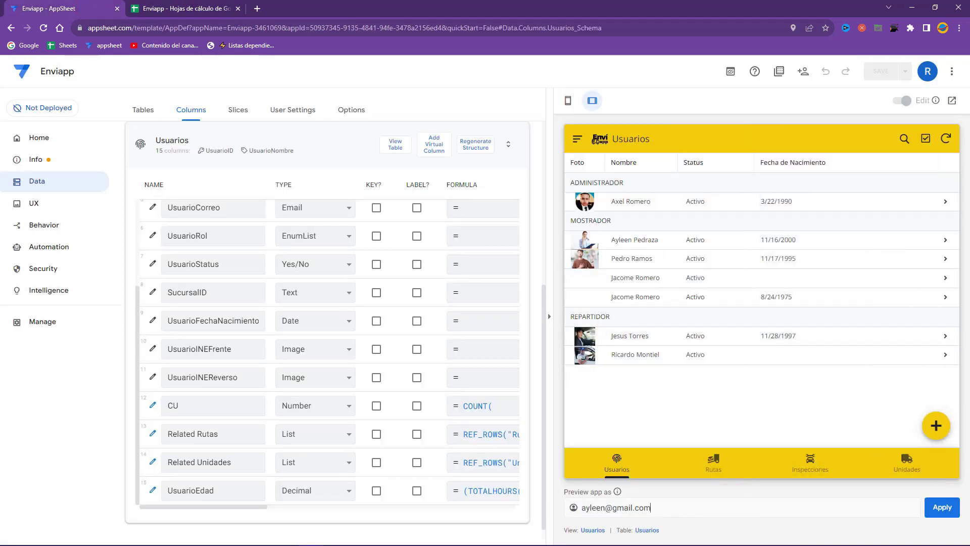
left_click(942, 507)
Check the preview list and open the Usuarios view settings under UX.
left_click(184, 8)
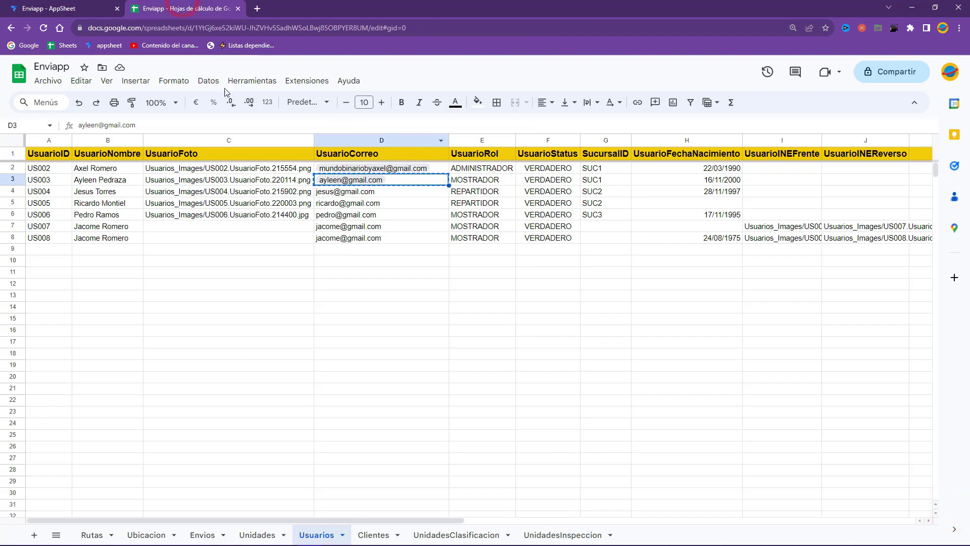
left_click(37, 5)
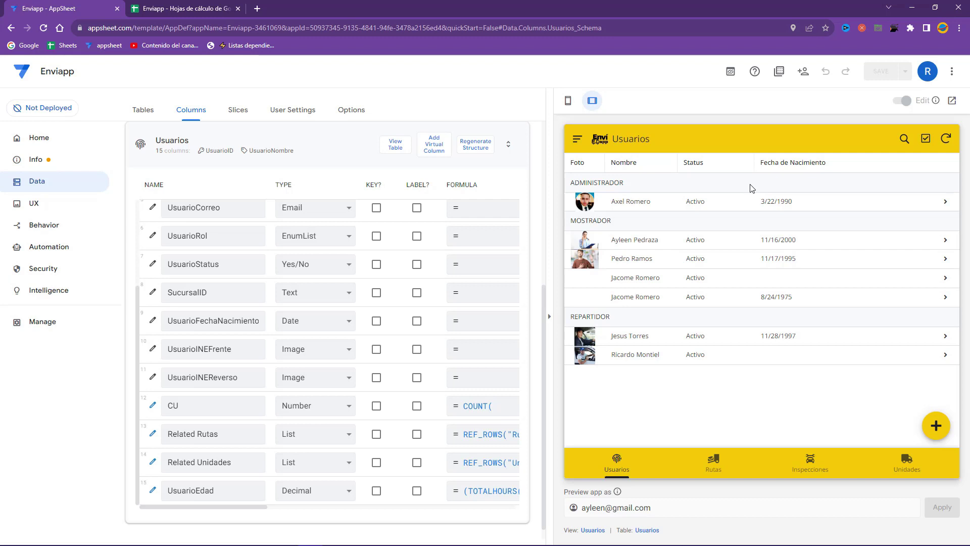
left_click(594, 530)
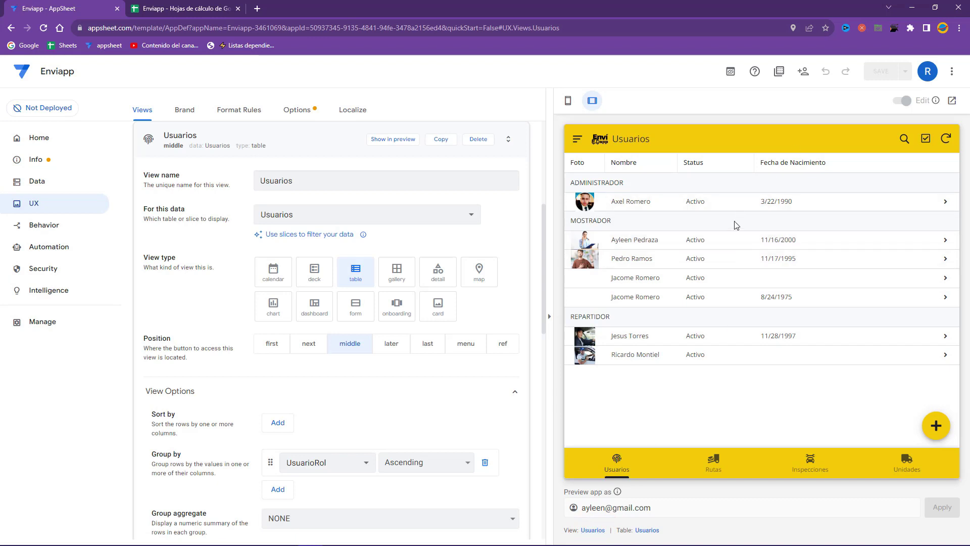
Open a MOSTRADOR user's details in the preview, check the birth date, and go back.
left_click(720, 240)
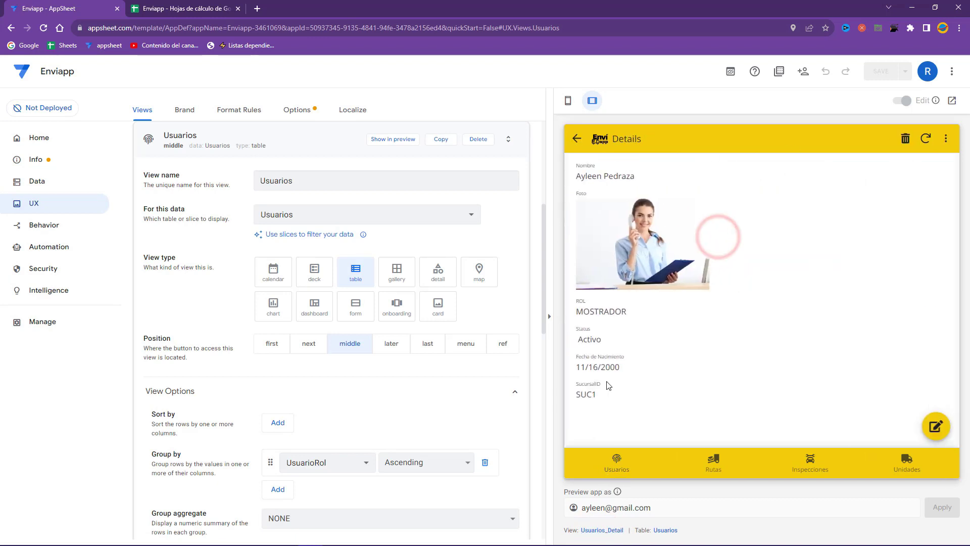
left_click_drag(577, 368, 623, 371)
left_click(577, 139)
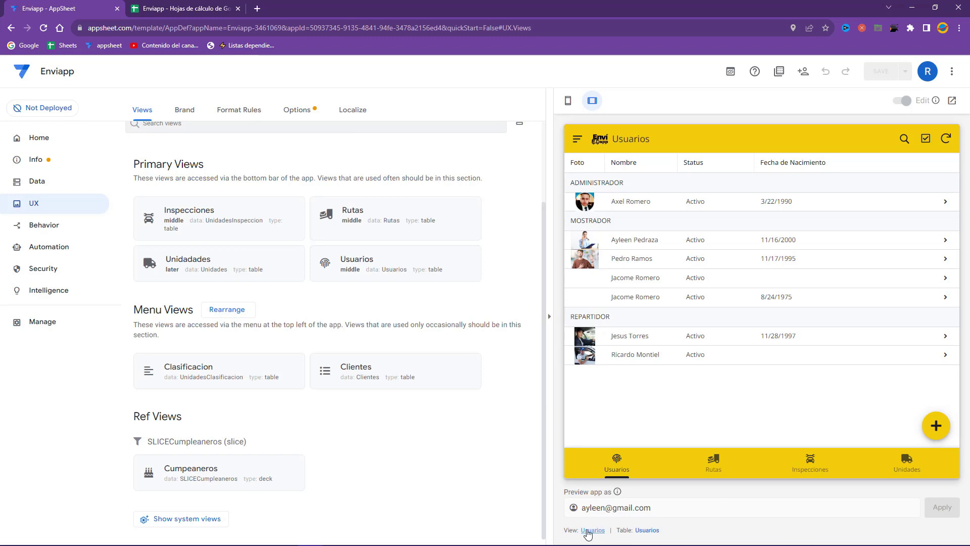
Go from the Usuarios view to the Usuarios table's column list under Data.
left_click_drag(565, 531, 605, 531)
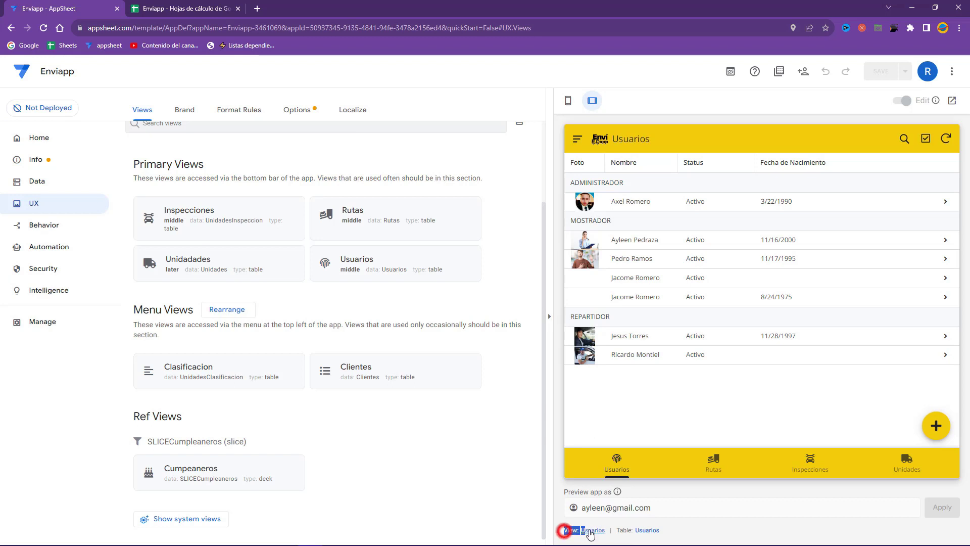
left_click(648, 530)
left_click(375, 236)
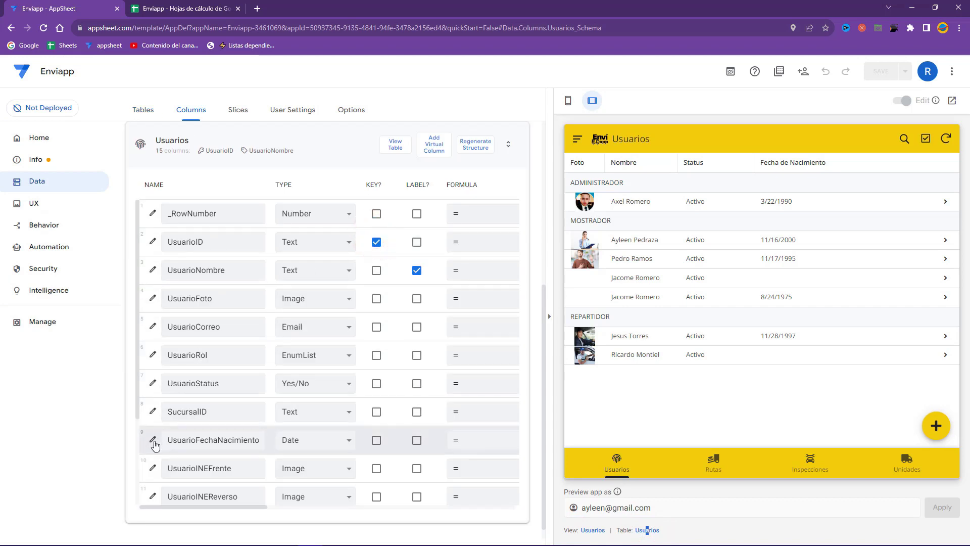
Set UsuarioFechaNacimiento's Show_If to CONTEXT("View") = "Usuarios_detail" and save it.
left_click(153, 440)
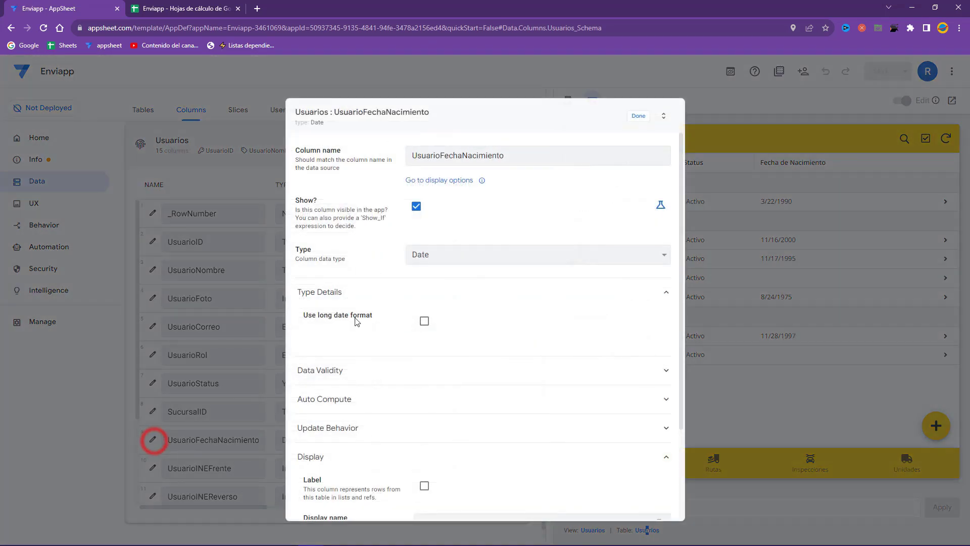
left_click(658, 211)
left_click(480, 208)
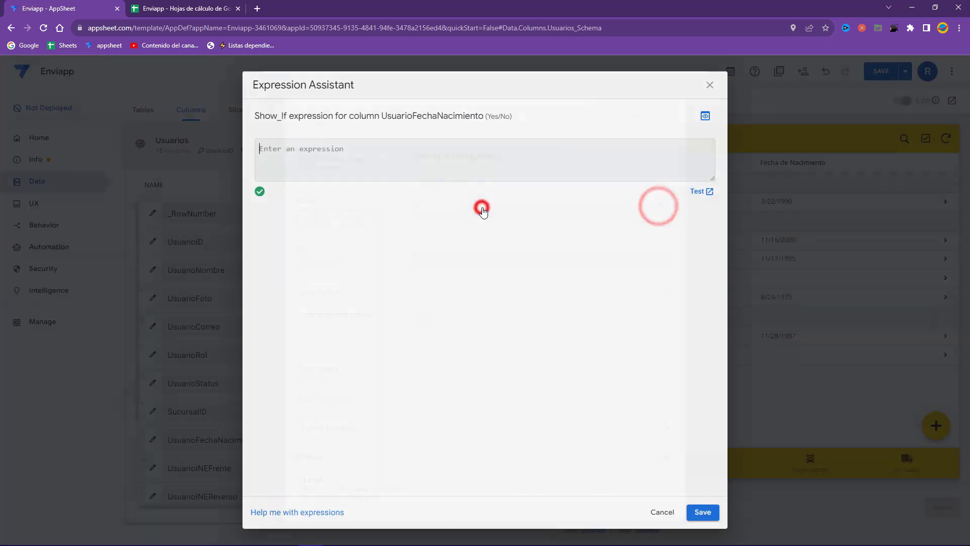
type("co")
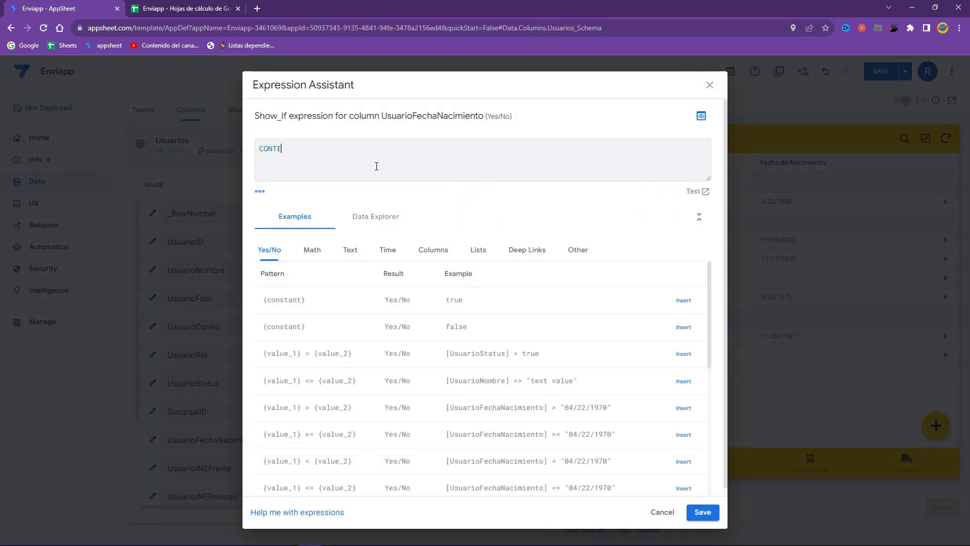
key("Left")
key("Right")
key("Right")
left_click(706, 512)
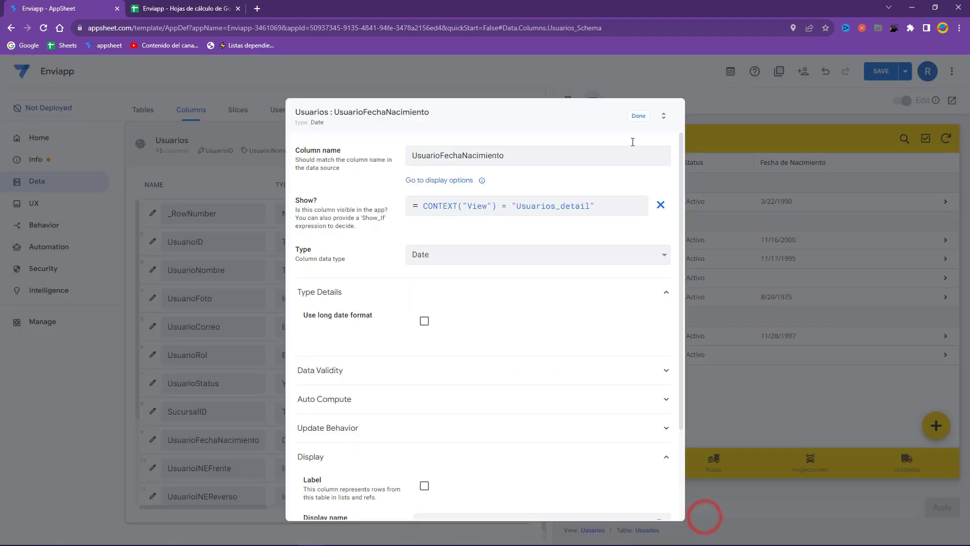
left_click(639, 117)
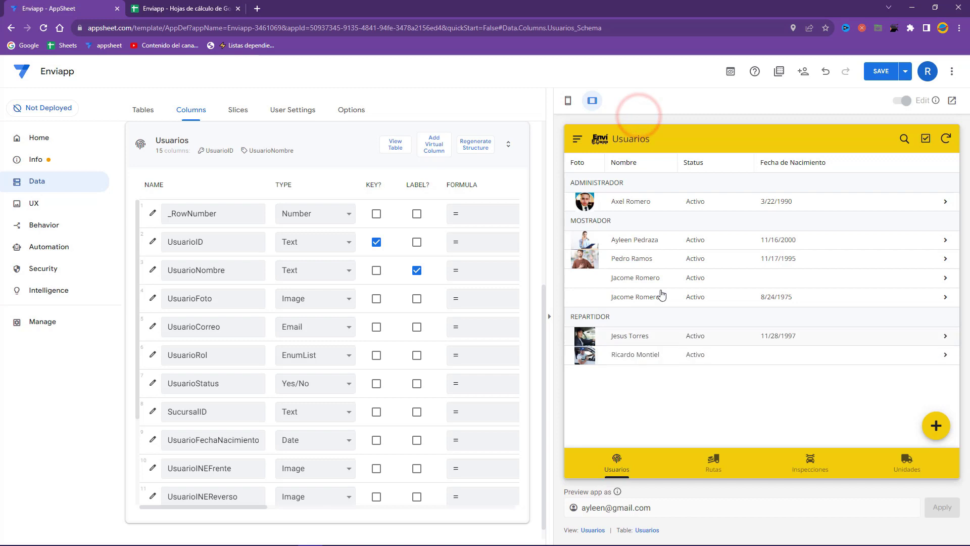
Open a user's detail record in the preview and briefly check the birth-date column settings.
left_click(627, 259)
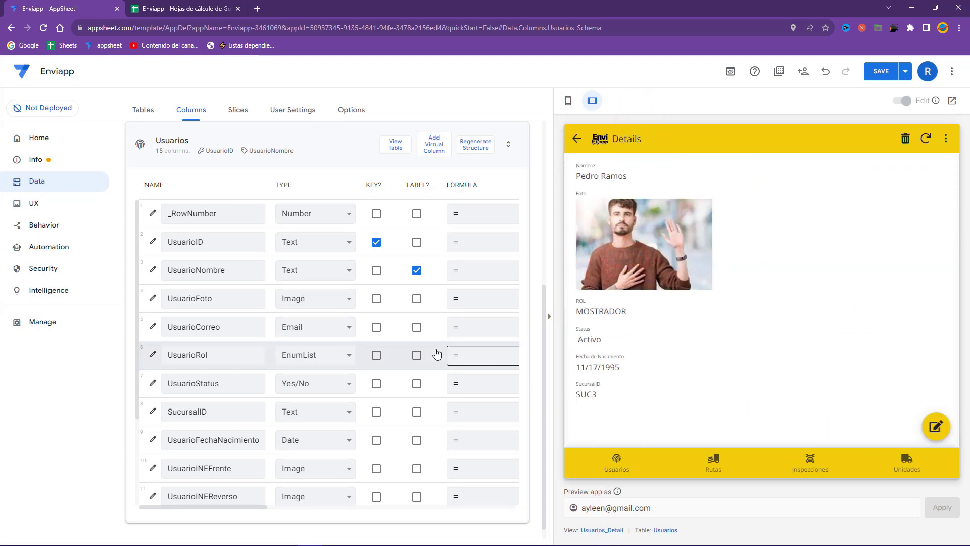
left_click(152, 439)
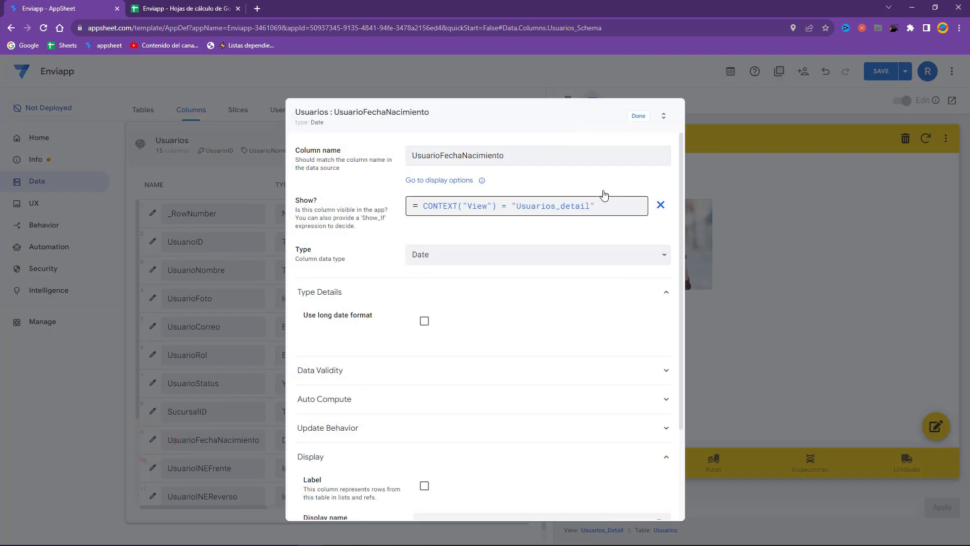
left_click(638, 116)
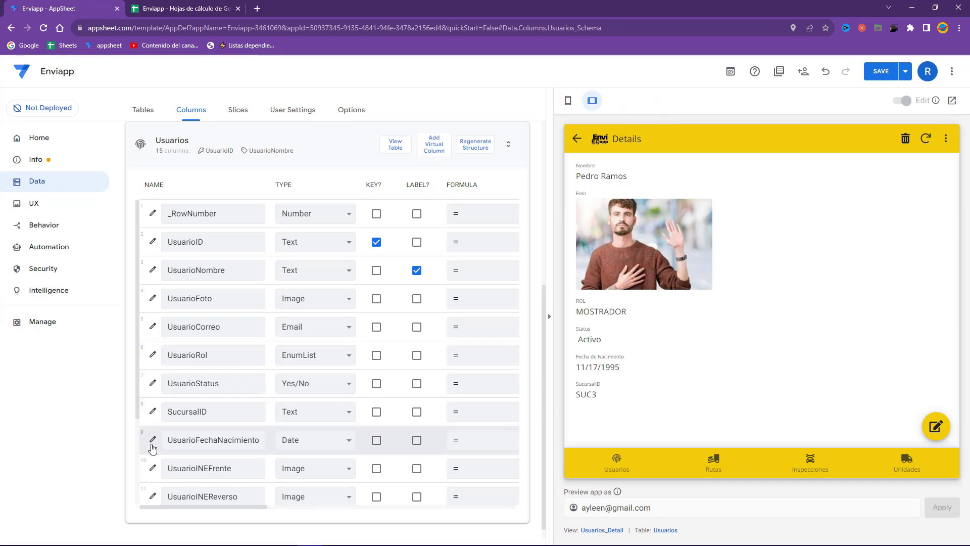
Fix 'Usuarios_detail' to 'Usuarios_Detail' in the birth-date Show_If, then save the column and app.
left_click(157, 442)
left_click(568, 208)
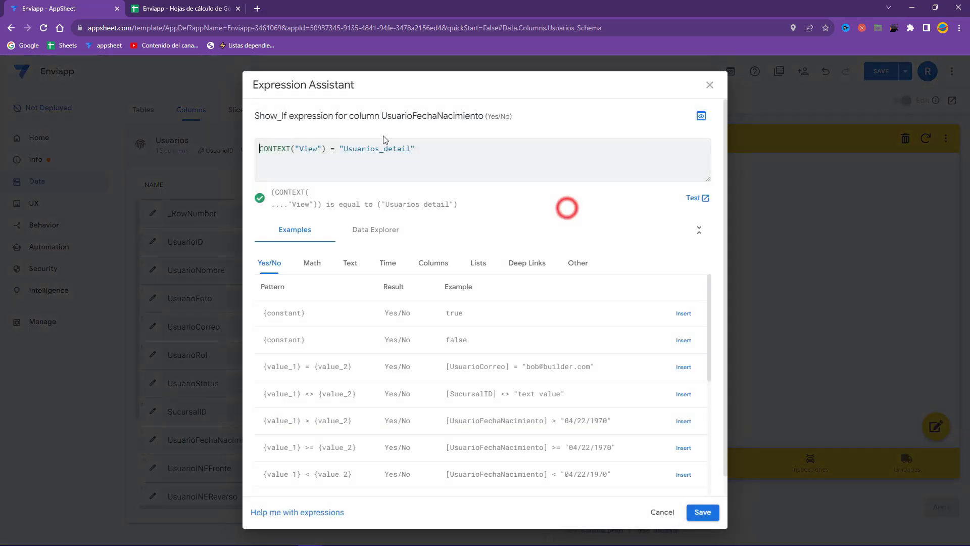
left_click(385, 149)
key("Delete")
type("D")
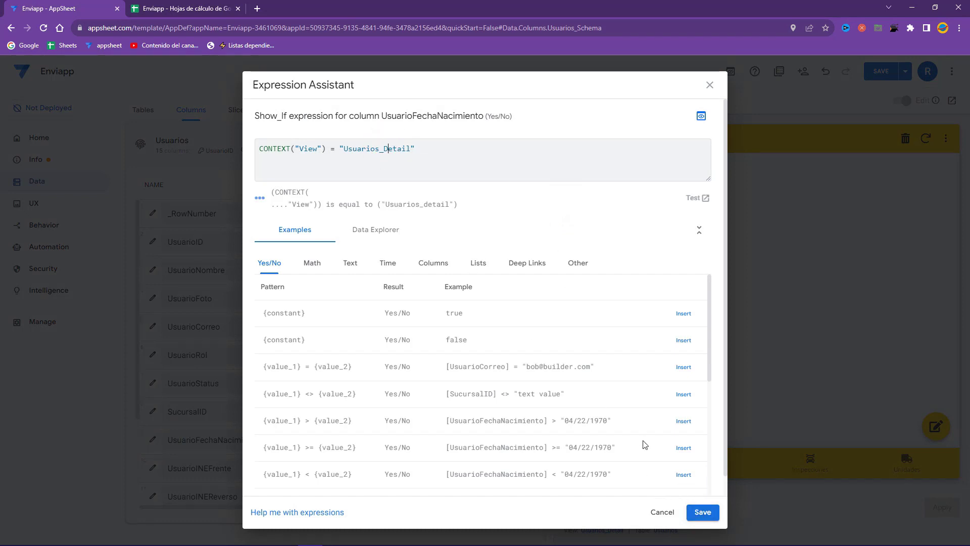
left_click(702, 512)
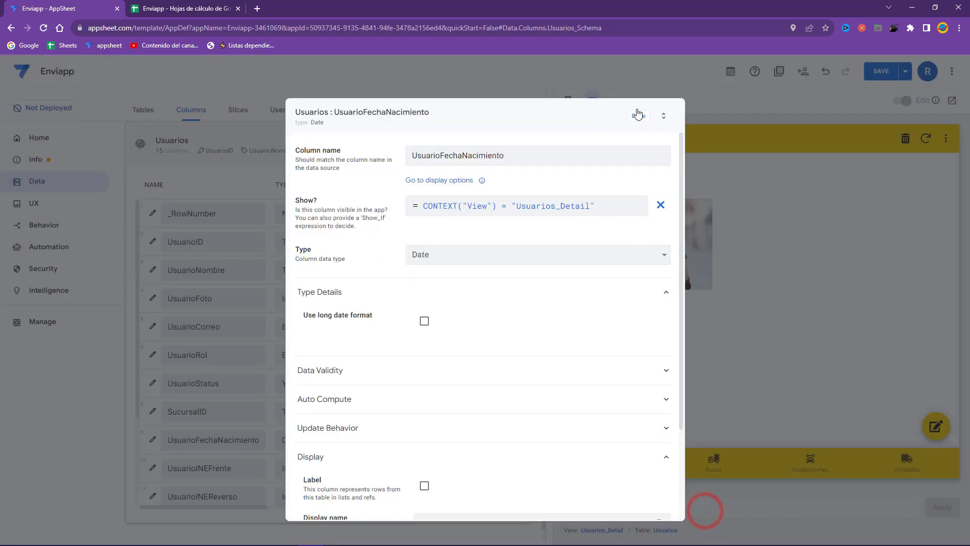
left_click(636, 116)
left_click(880, 74)
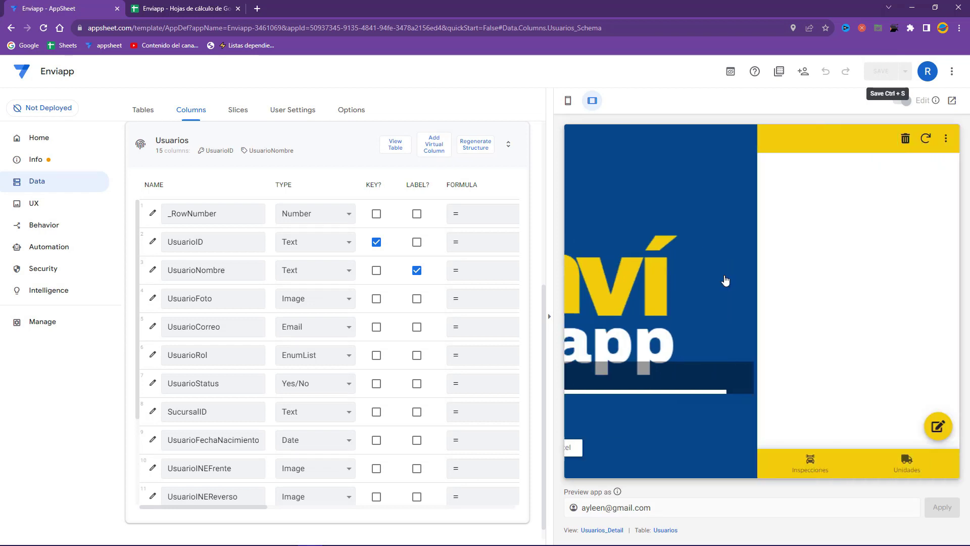
Return to the Usuarios list, open a Repartidor user's record and highlight birth date 11/28/1997.
left_click(599, 458)
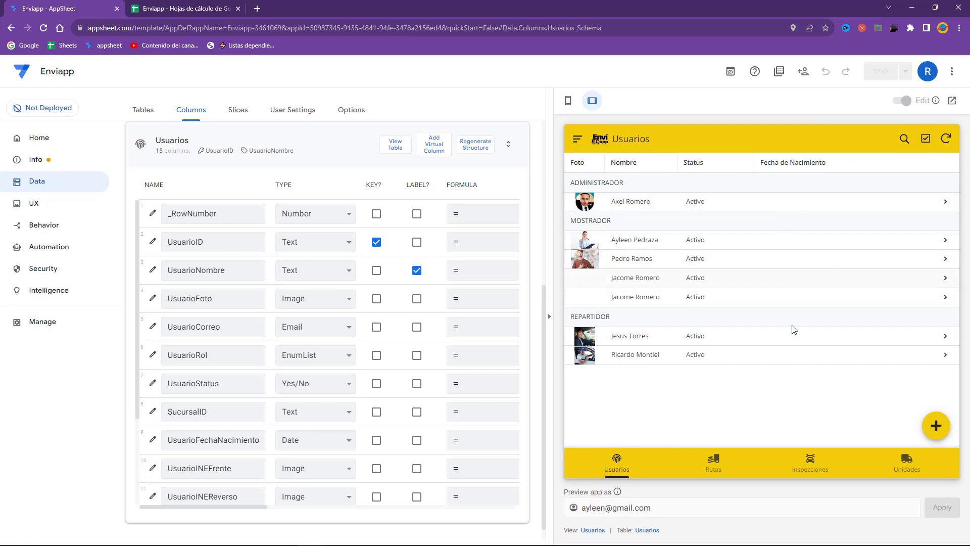
double_click(581, 531)
left_click(657, 341)
mouse_move(604, 369)
left_mouse_down()
mouse_move(637, 374)
mouse_move(575, 368)
left_mouse_up()
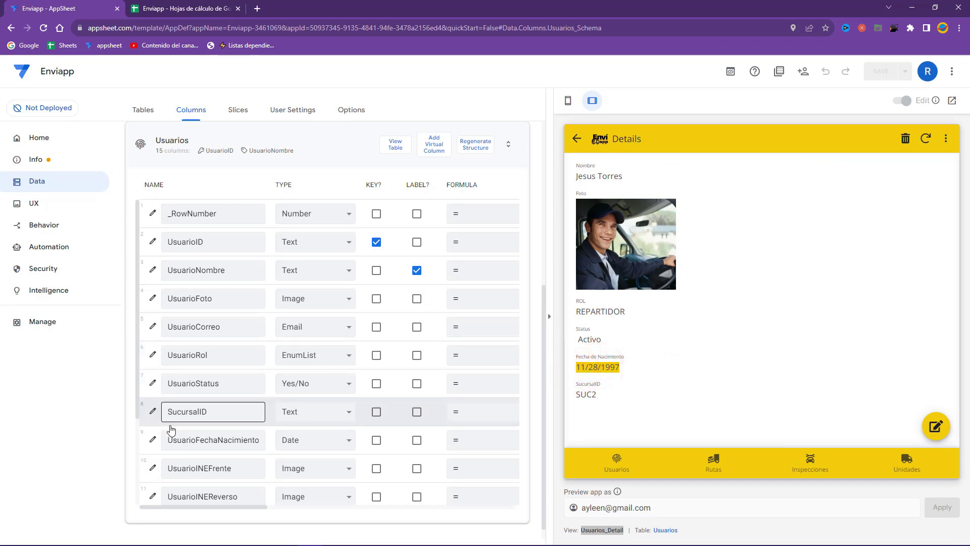
Replace = with <> in the birth-date Show_If, save the app, and return to the Usuarios list.
left_click(152, 445)
left_click(519, 212)
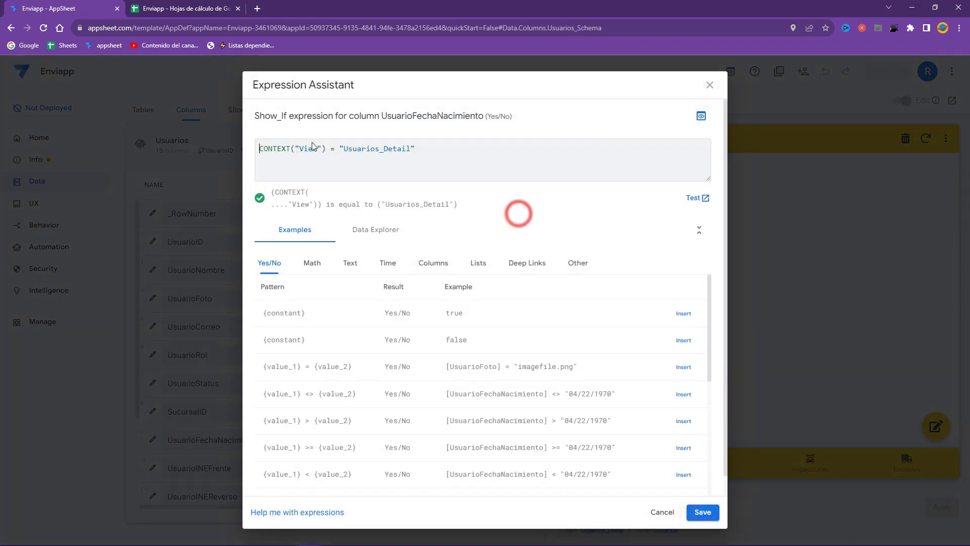
double_click(334, 149)
type("<>")
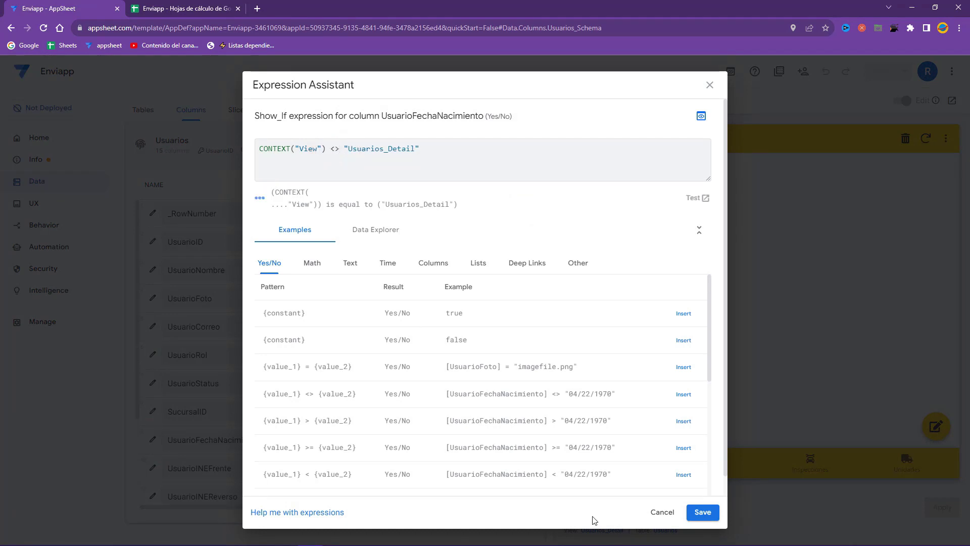
left_click(260, 148)
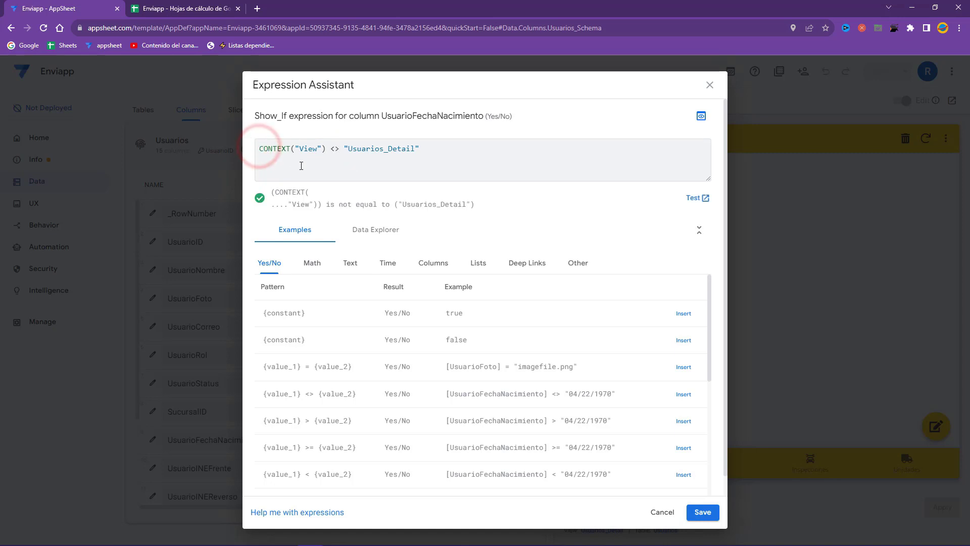
left_click(702, 512)
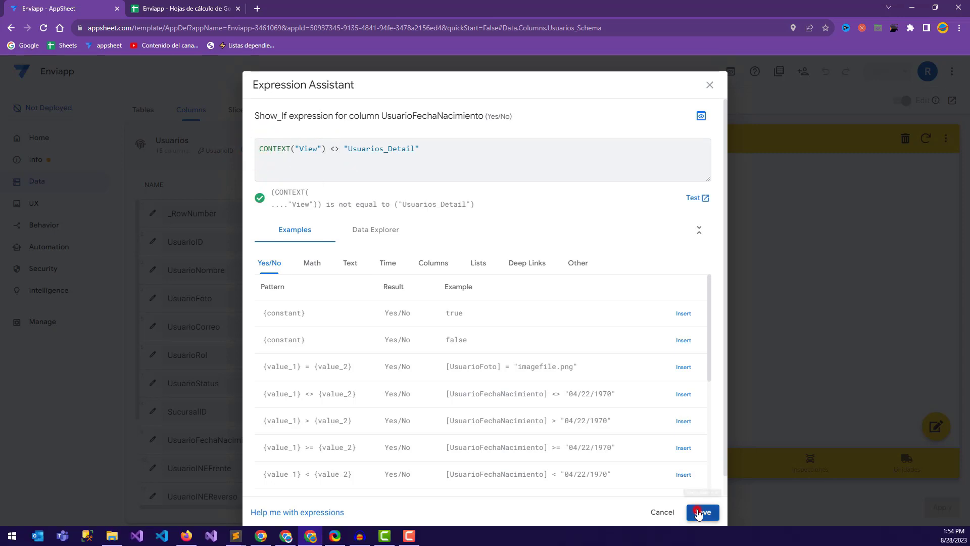
left_click(637, 116)
left_click(883, 73)
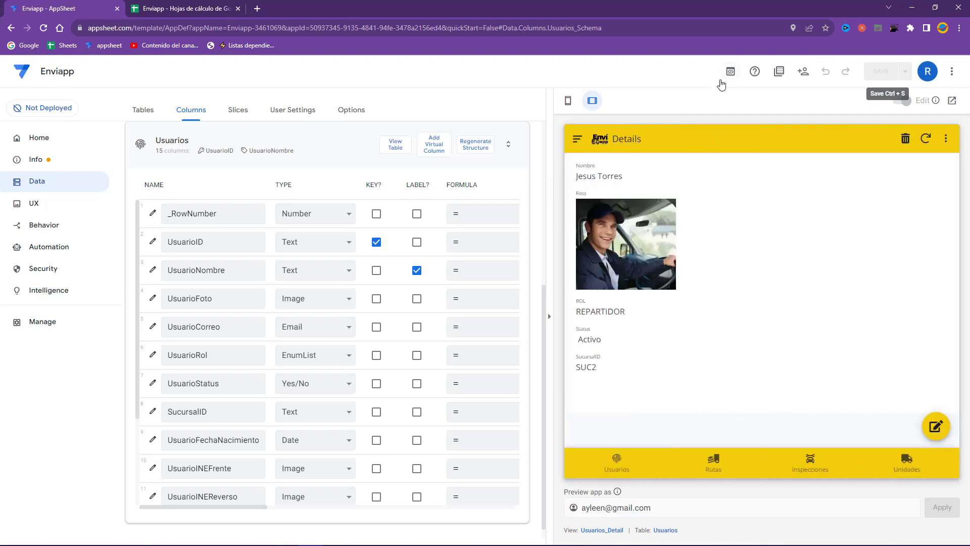
left_click(630, 474)
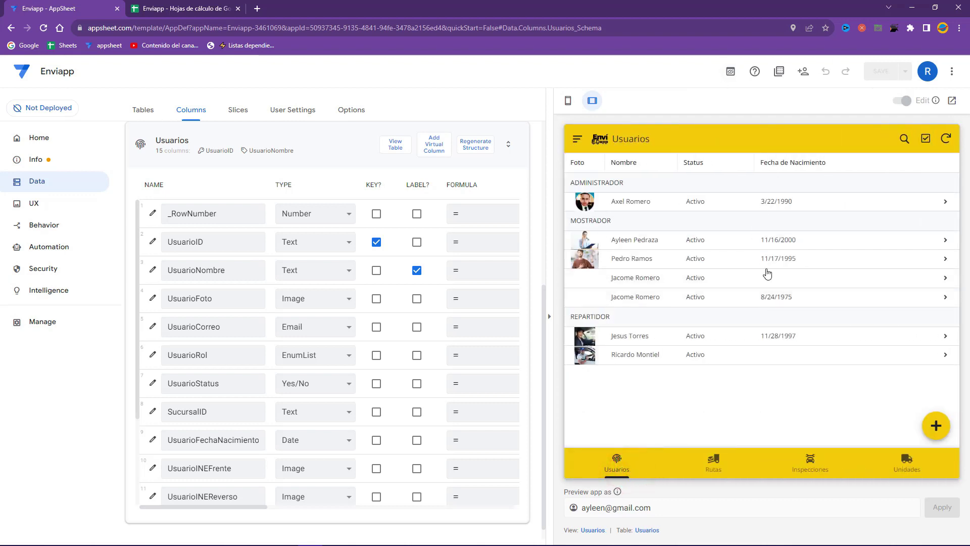
Open an administrator's record in the preview and check the birth-date column settings.
left_click(653, 202)
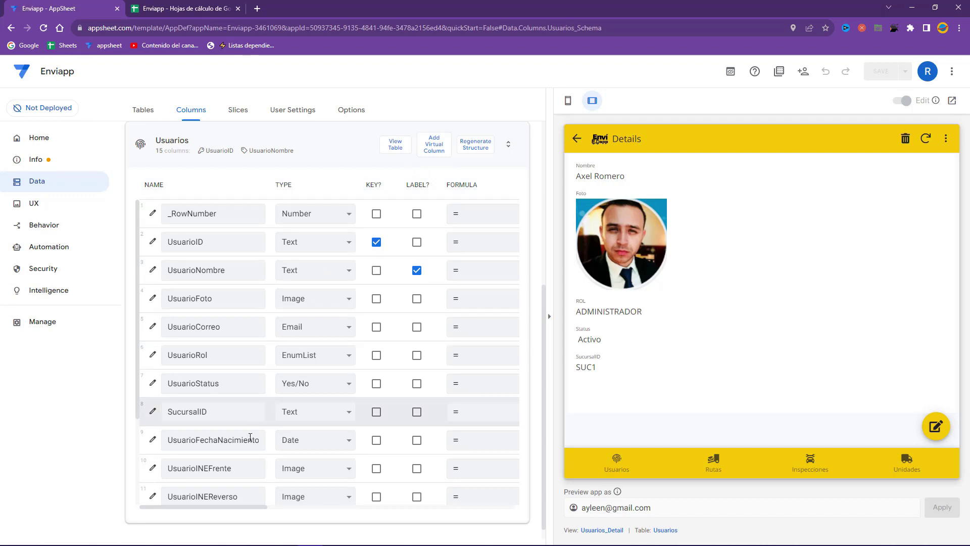
left_click(153, 440)
left_click(644, 120)
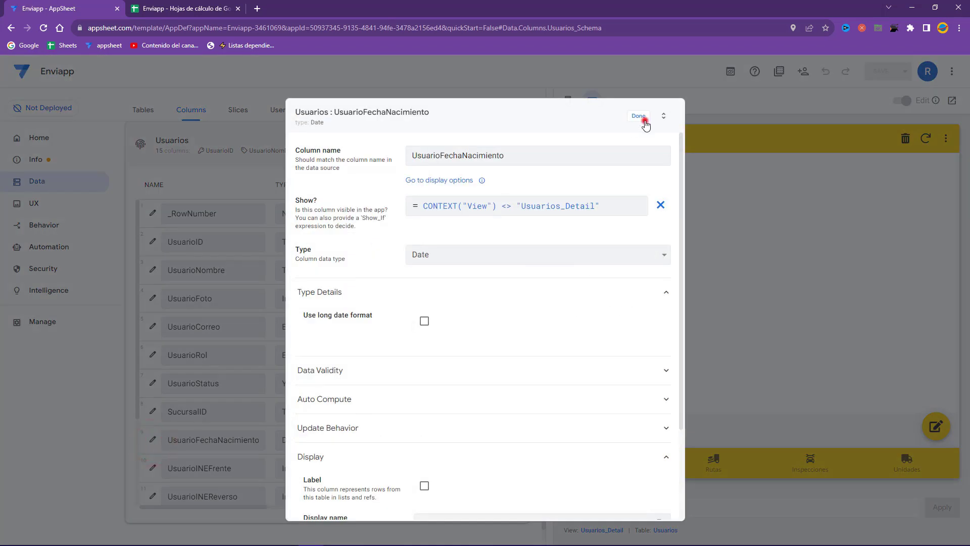
Switch the preview to phone size and review the columns' Show? conditions, including UsuarioCorreo's.
left_click(571, 103)
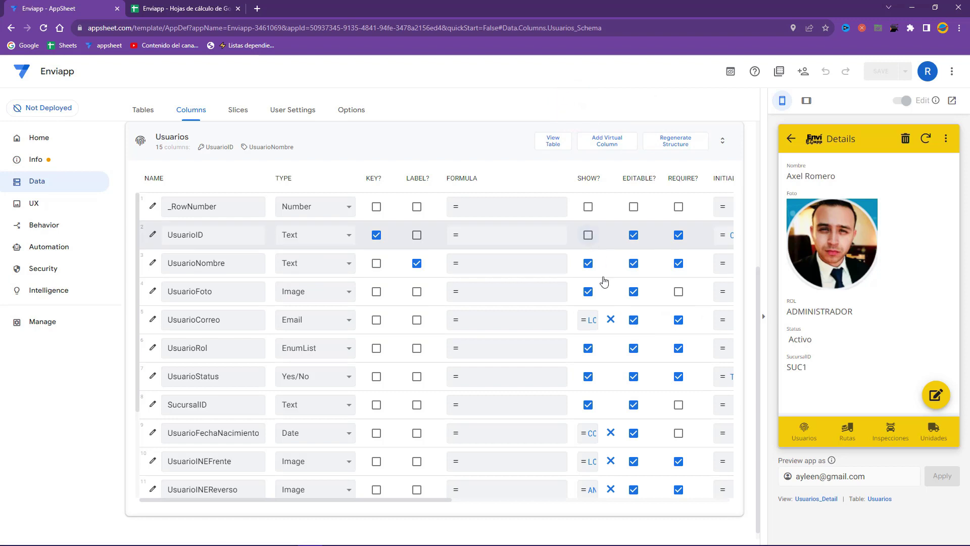
left_click(590, 319)
left_click(710, 84)
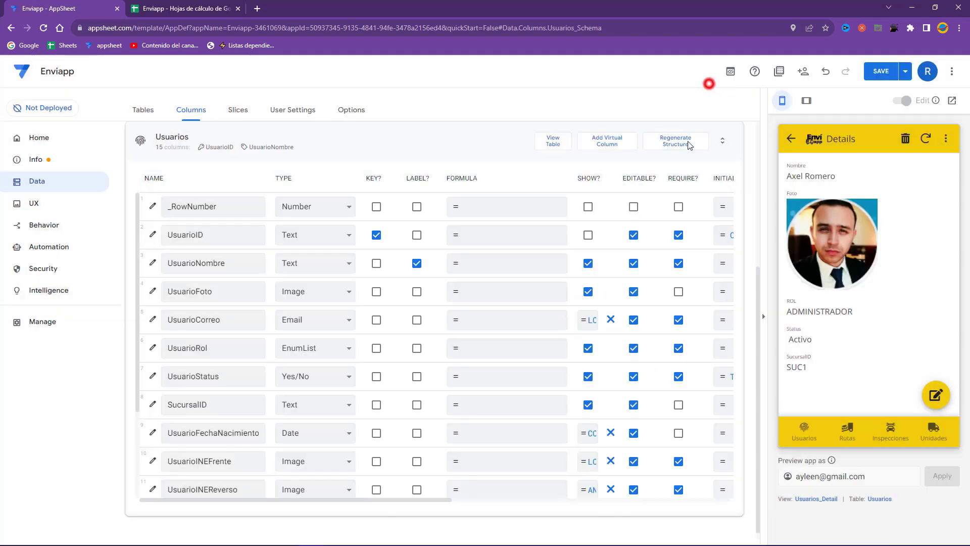
scroll(590, 478, "down", 1)
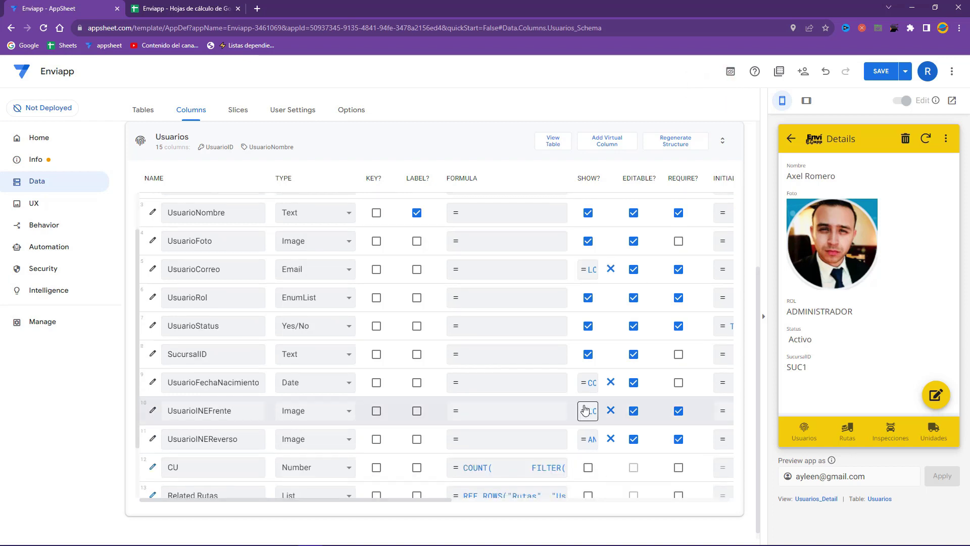